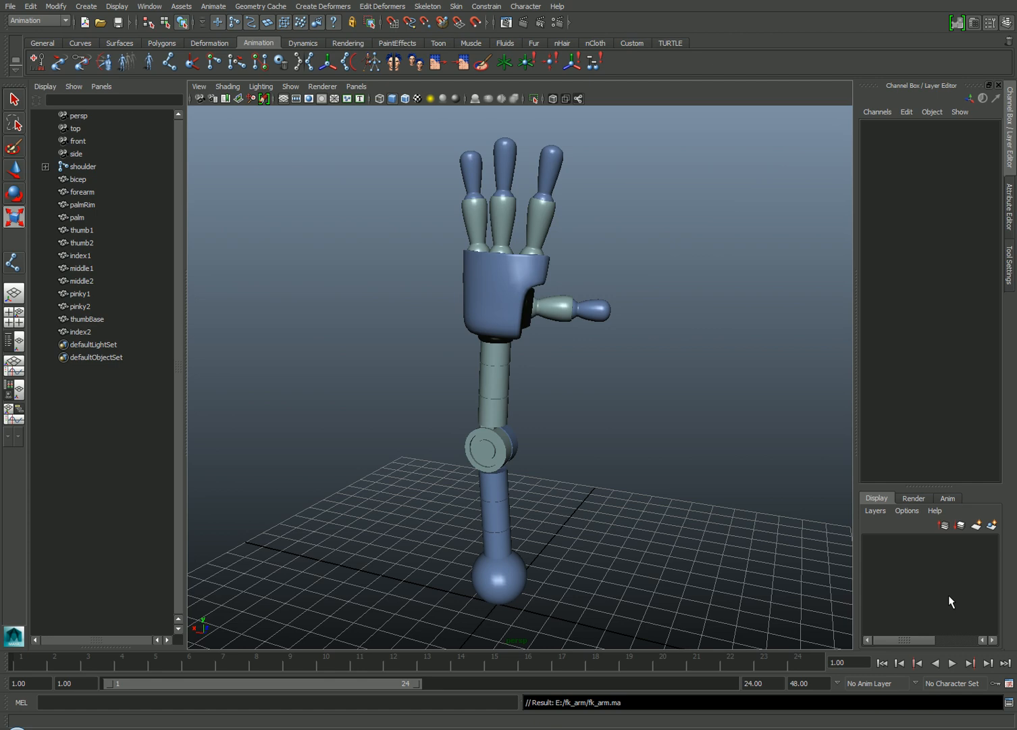
Group the three fingertips, the palm, the thumb tip and the bicep, and name the group blueMetal2.
alt+drag(620, 381, 618, 378)
key(r)
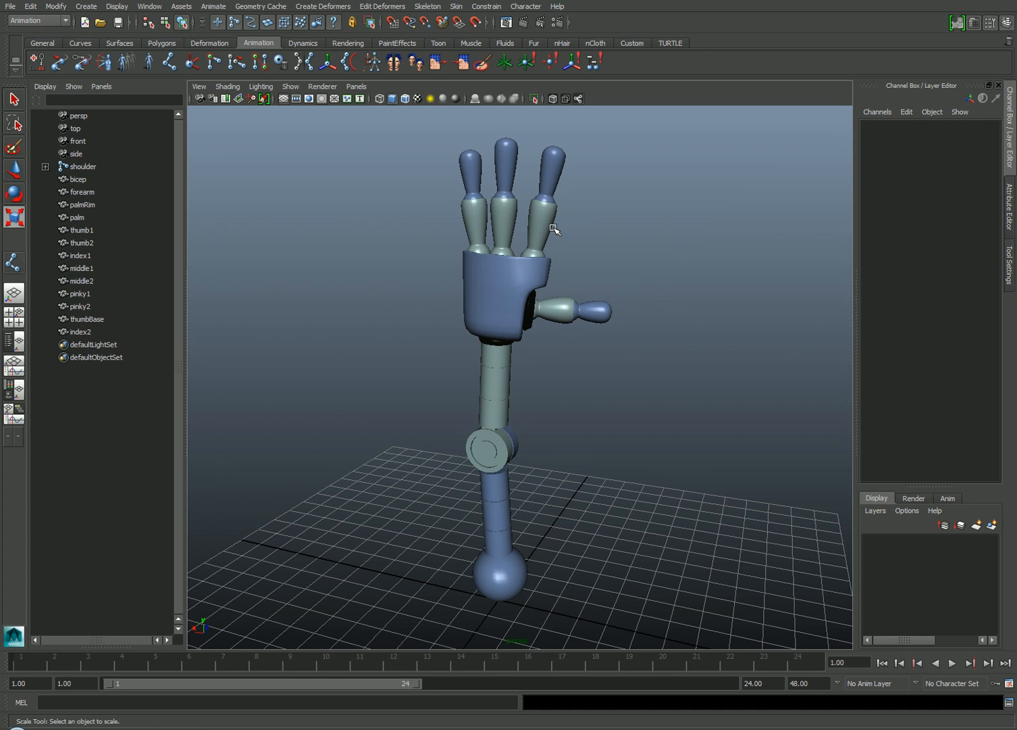
drag(436, 170, 594, 182)
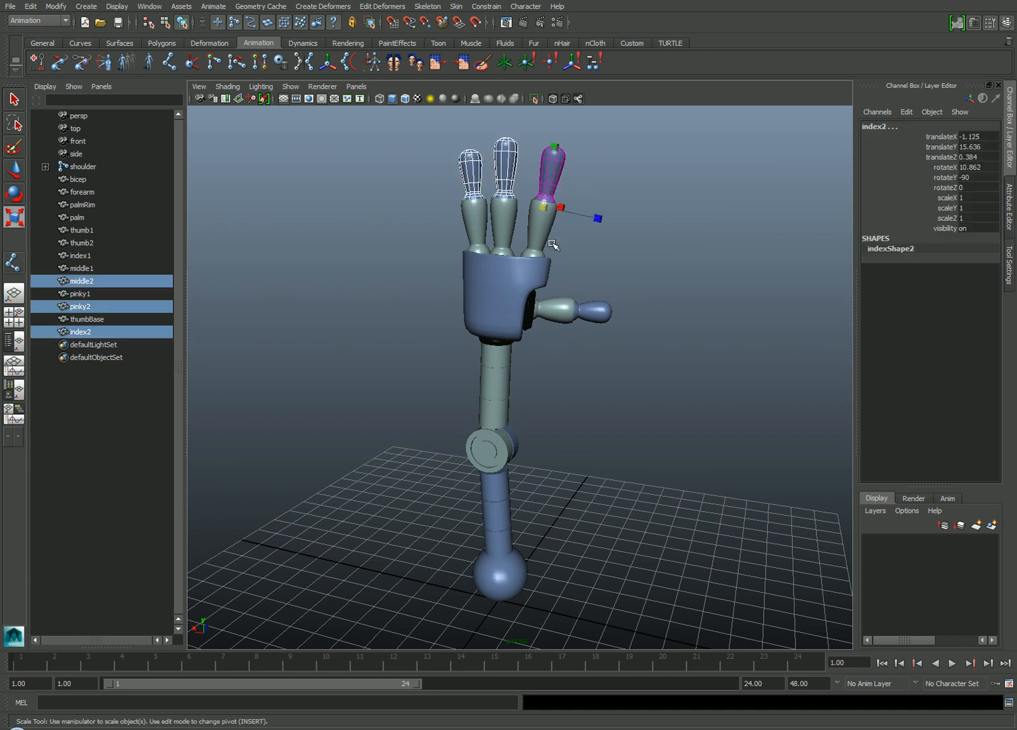
shift+click(510, 288)
shift+click(589, 309)
shift+click(504, 527)
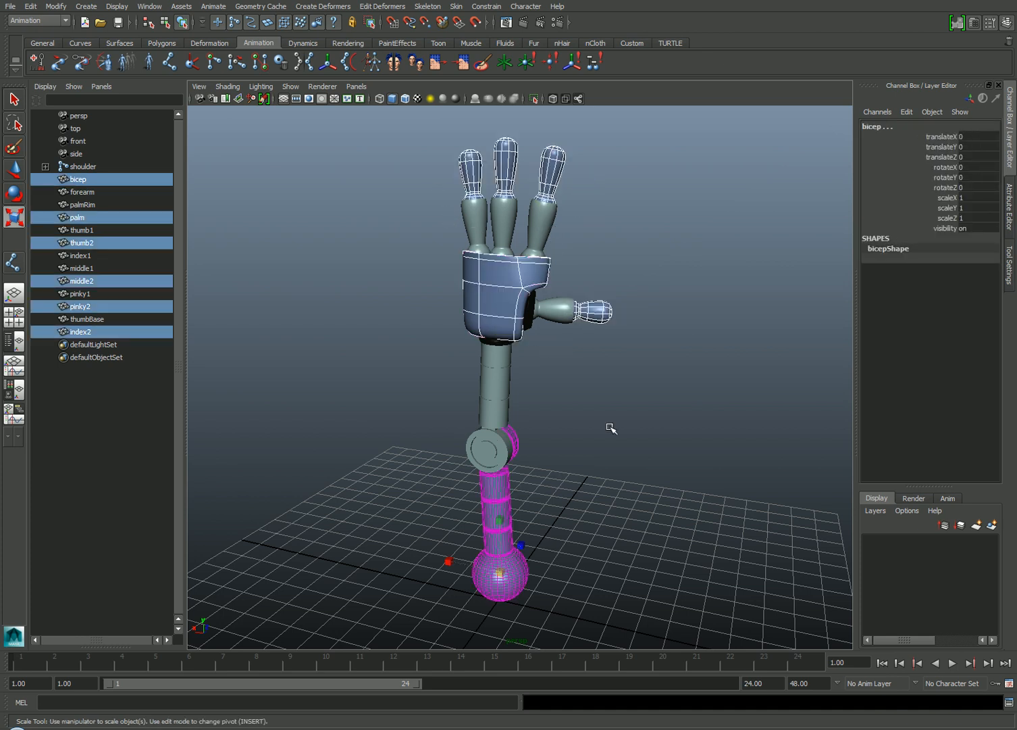
key(ctrl+g)
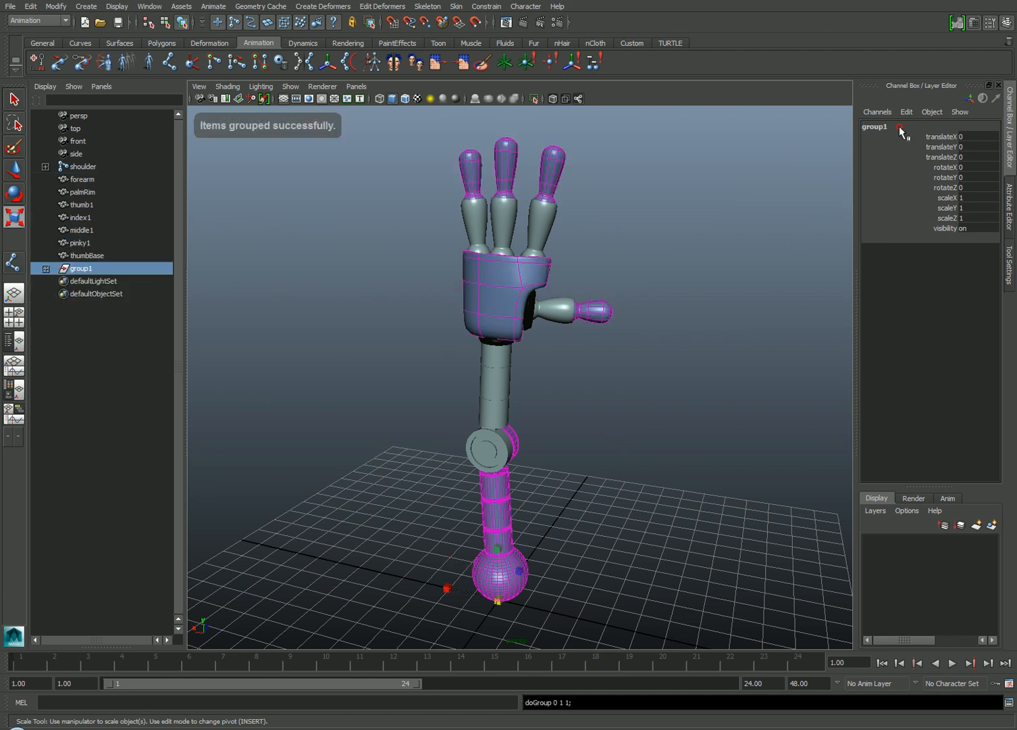
click(902, 127)
text(blueMetal2)
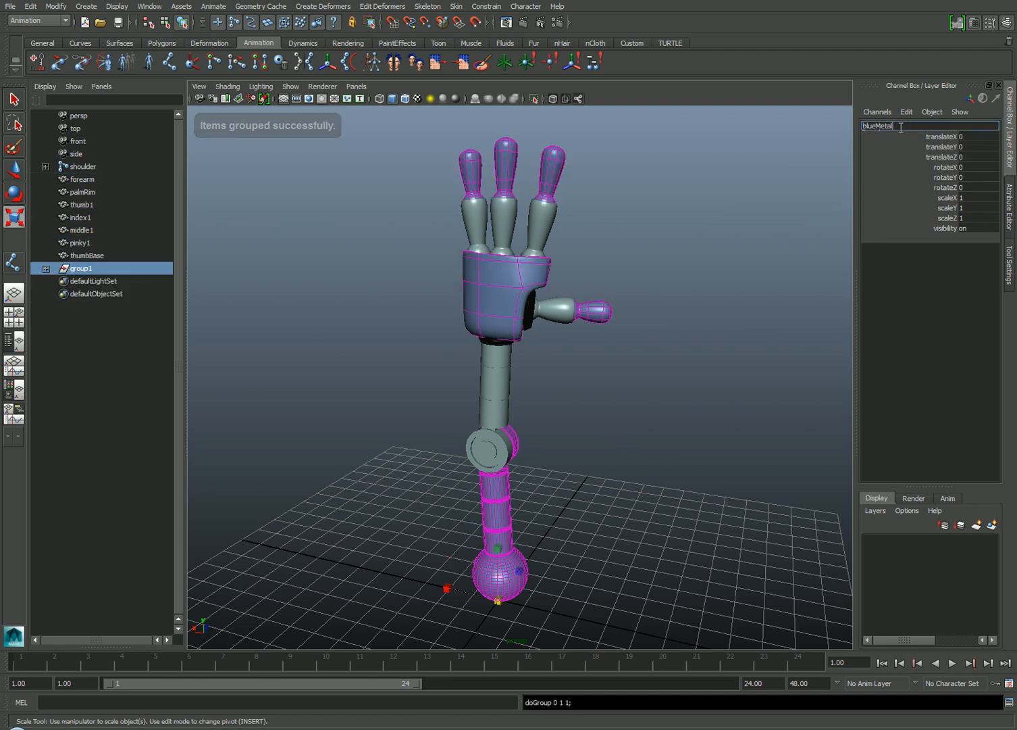
key(Return)
Group index1, middle1, pinky1, thumb1 and the forearm, and name the group lightMetal.
drag(453, 213, 584, 249)
shift+click(552, 321)
shift+click(496, 391)
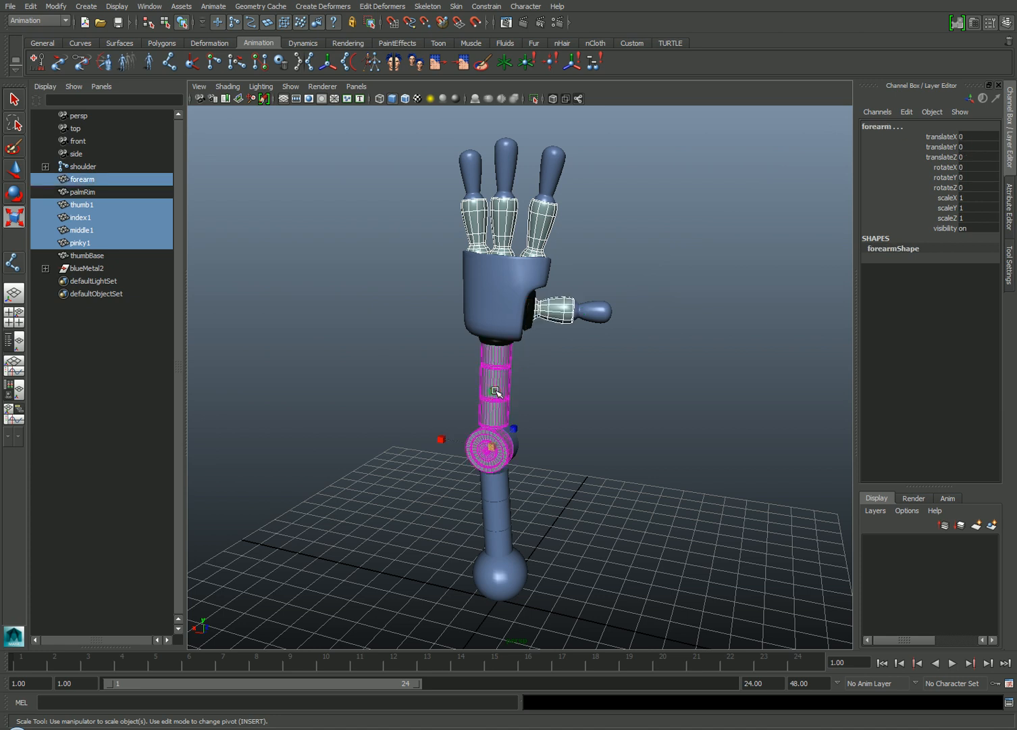
key(ctrl+g)
click(893, 127)
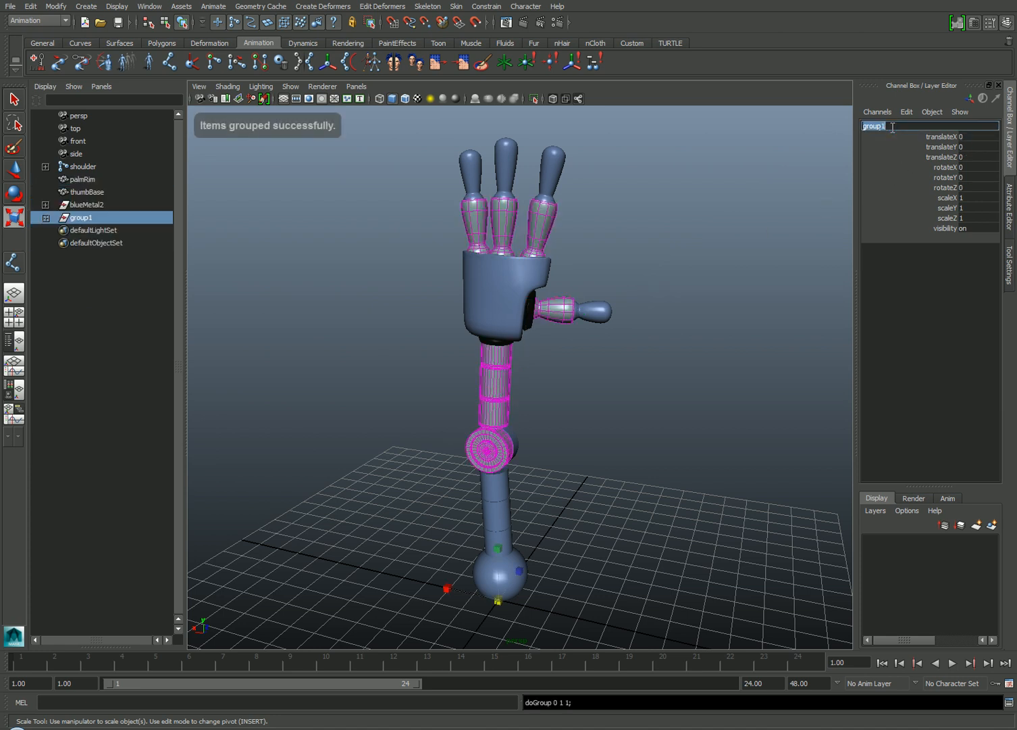
text(lightMetal)
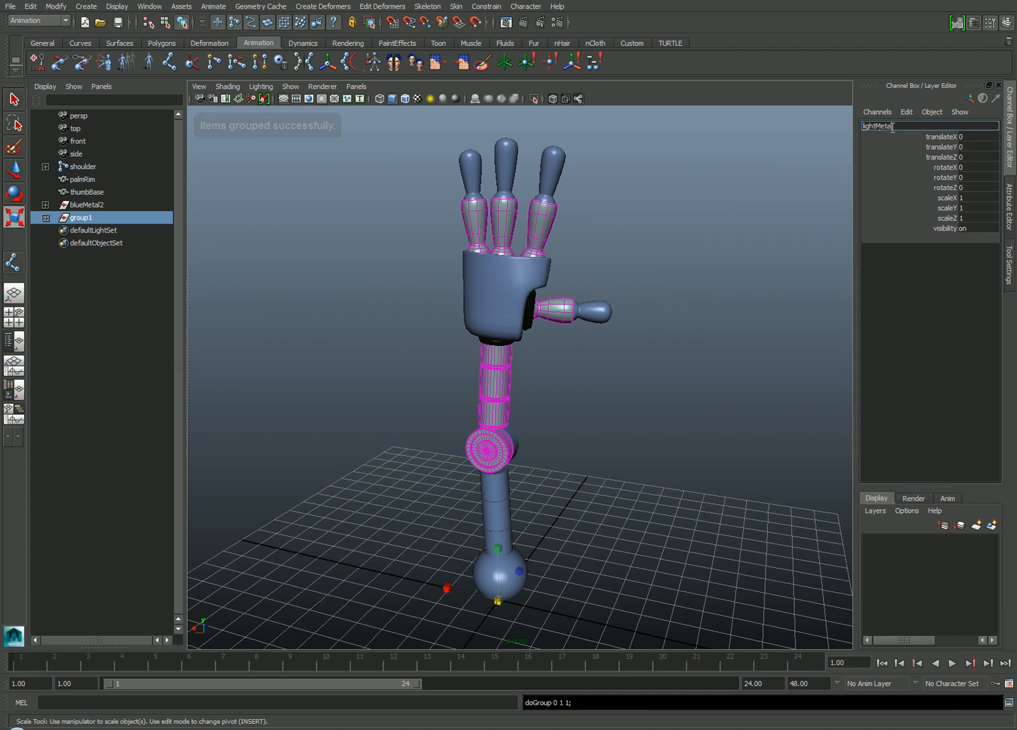
key(Return)
click(719, 252)
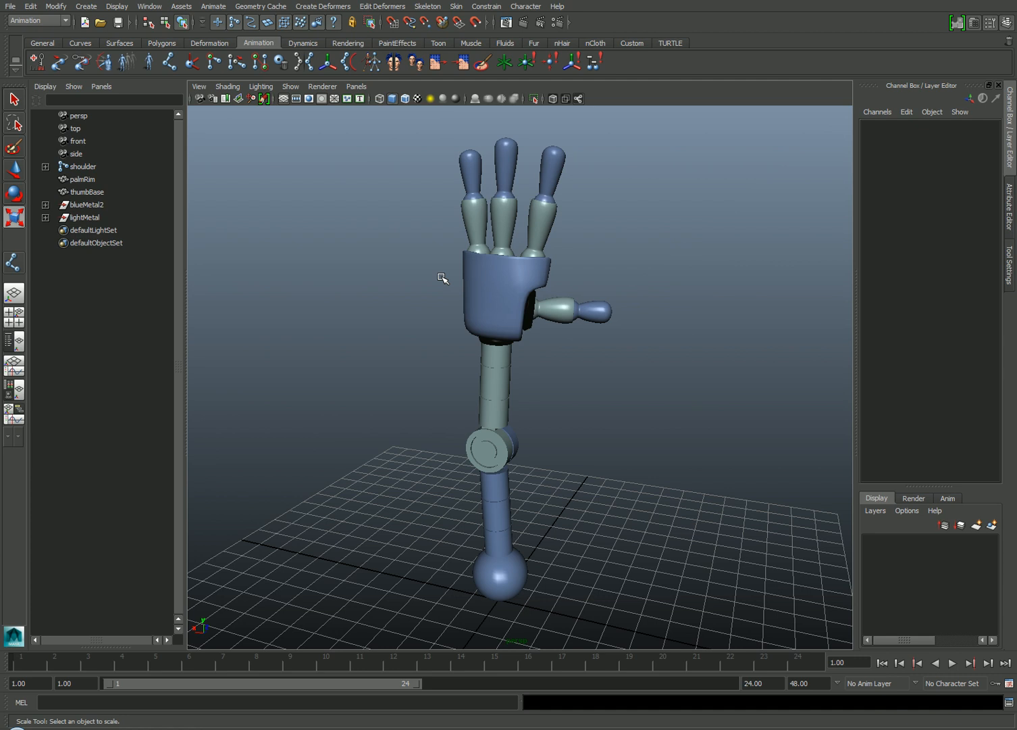
click(551, 165)
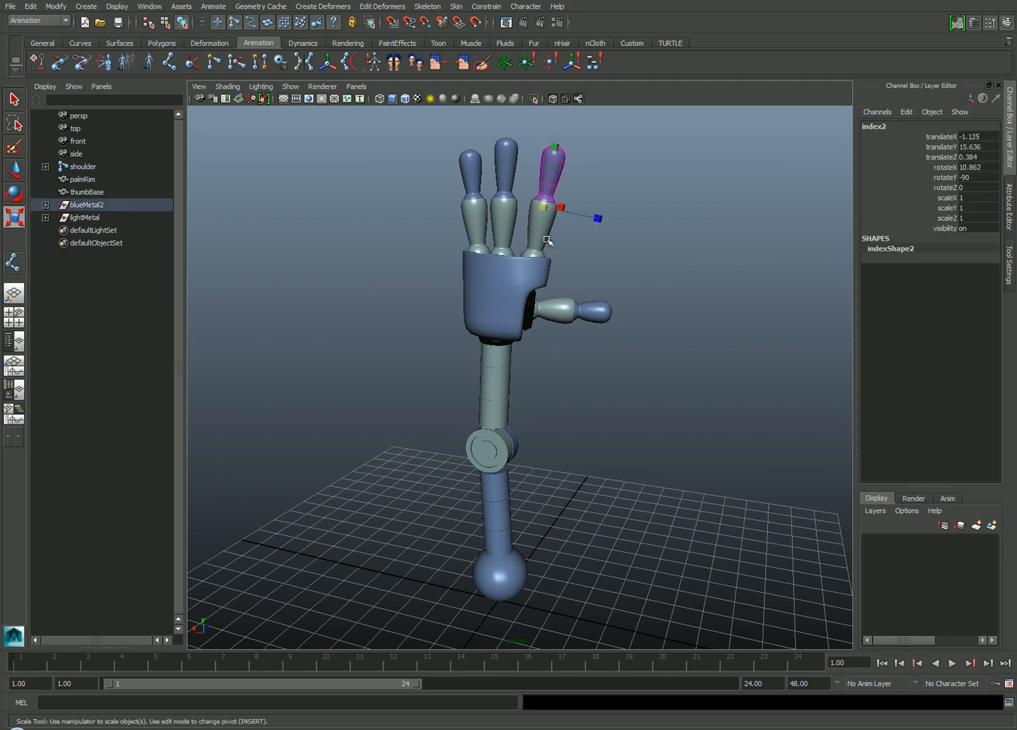
click(543, 238)
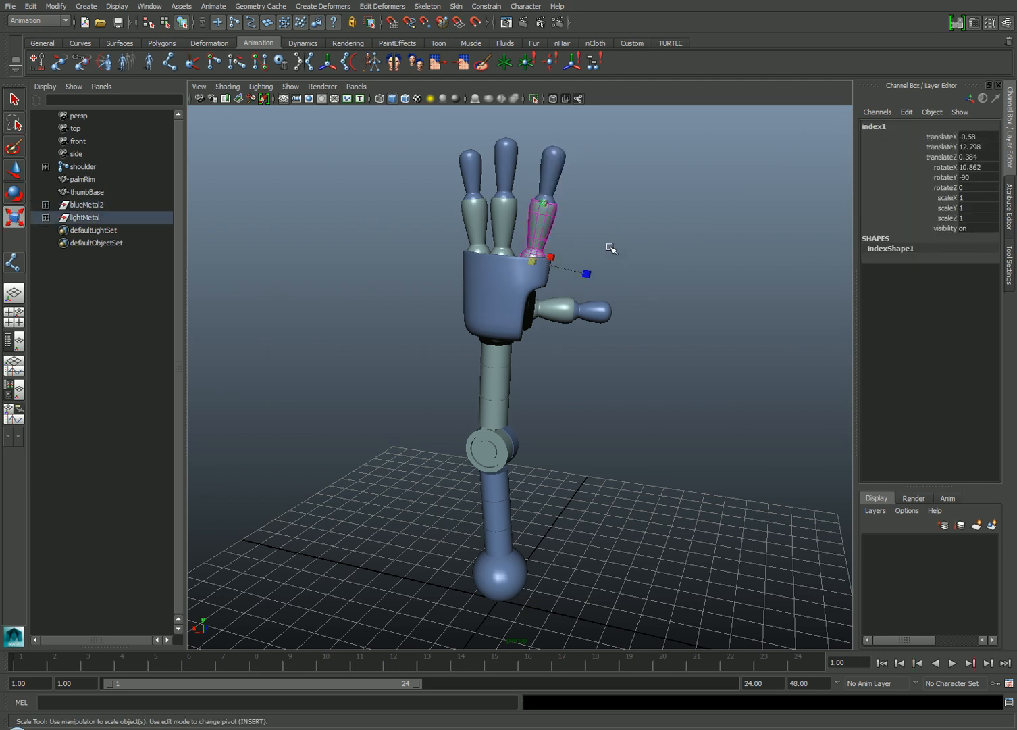
click(610, 249)
click(545, 228)
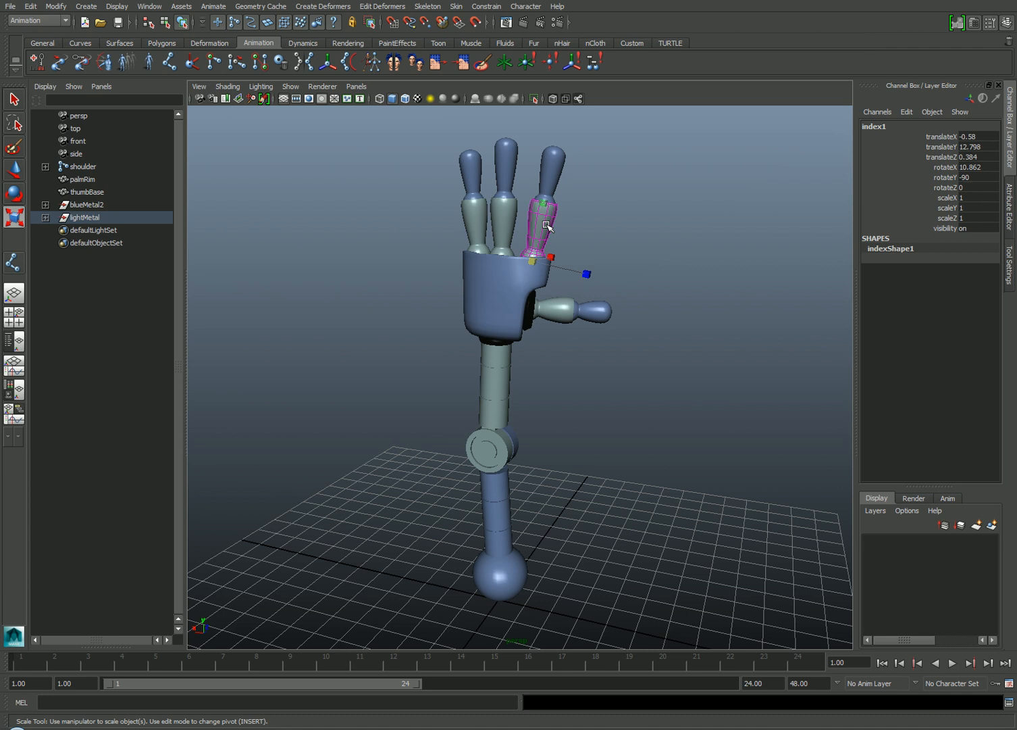
click(511, 285)
click(608, 250)
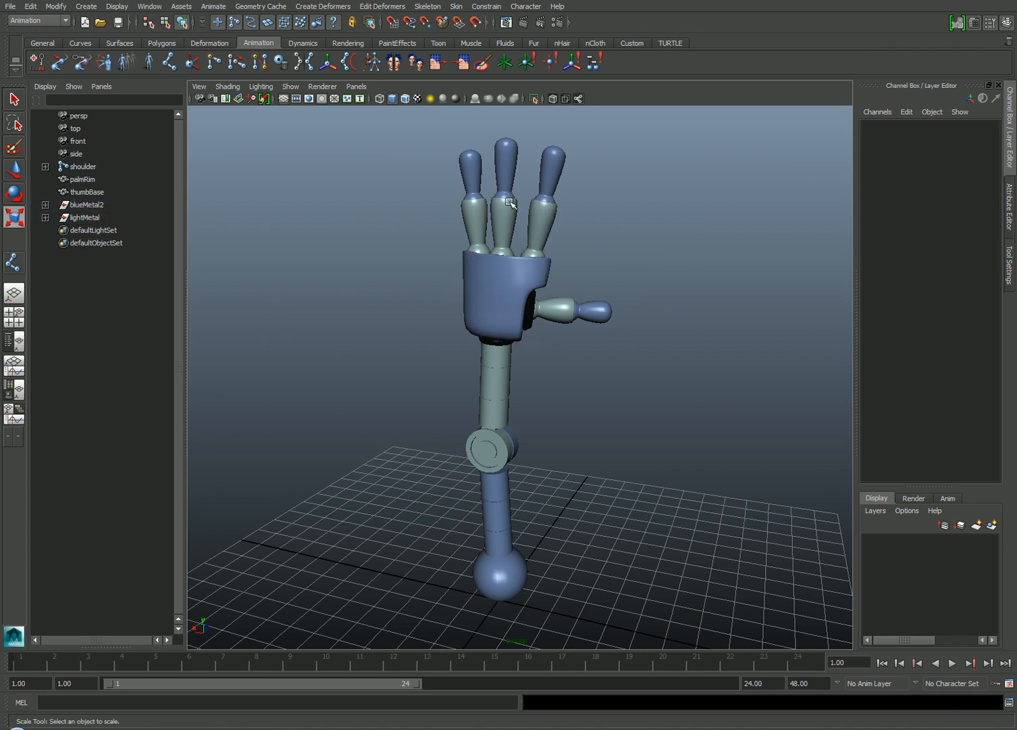
Unparent all the arm parts from the blueMetal2 and lightMetal groups and delete both empty groups.
click(45, 217)
click(45, 204)
click(94, 217)
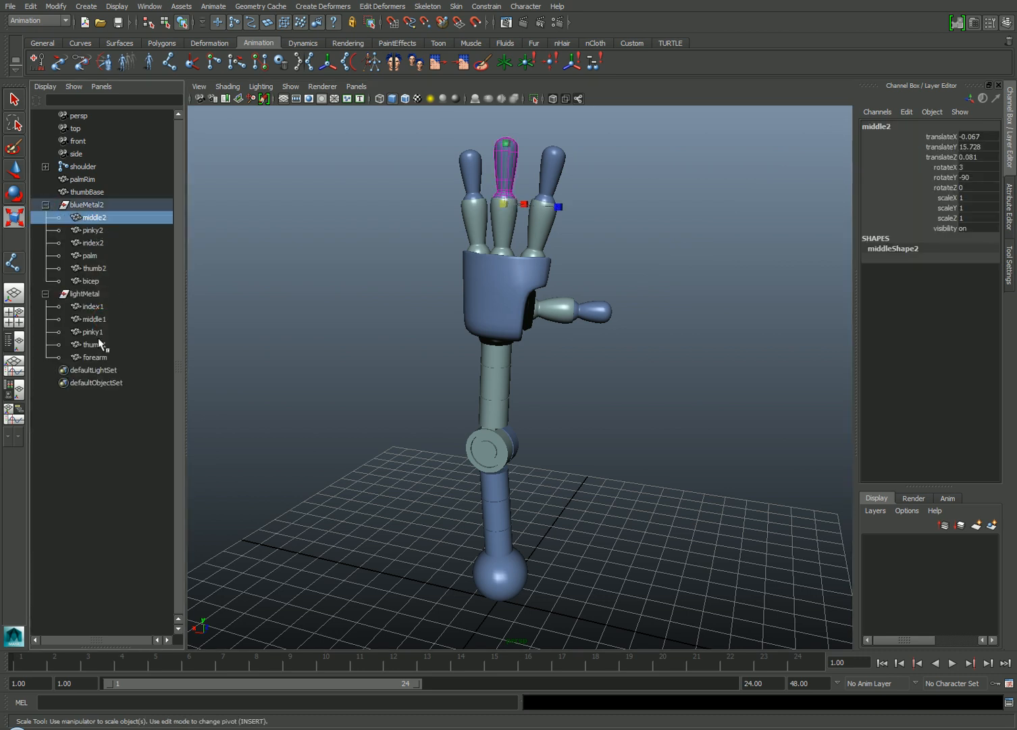
shift+click(97, 357)
key(shift+p)
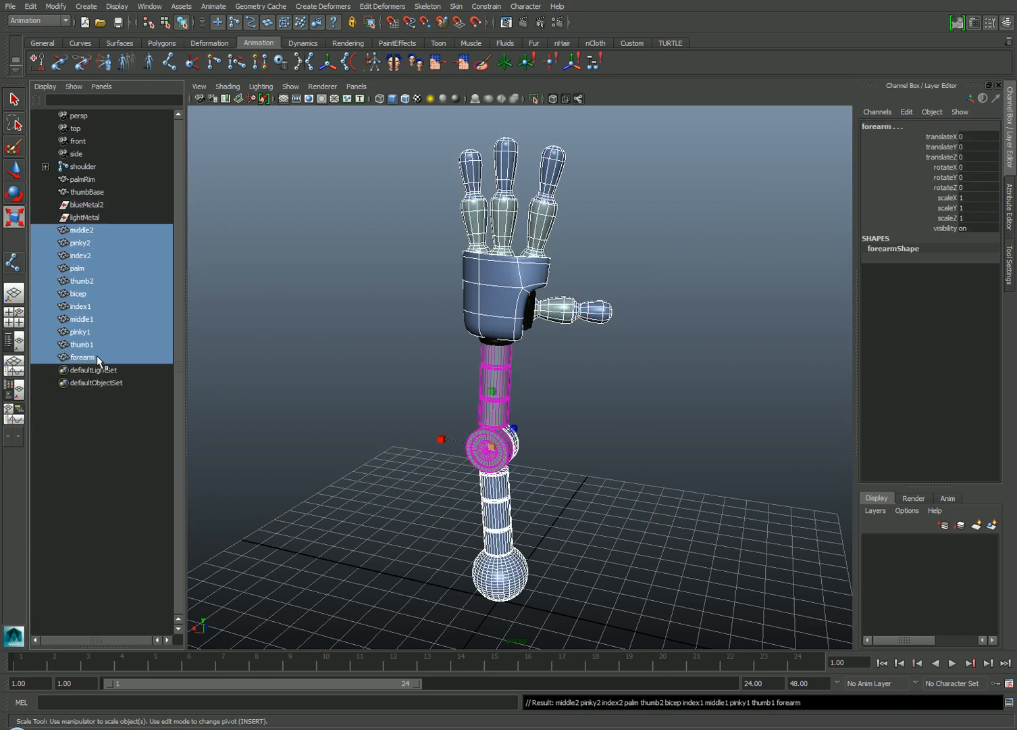
key(ctrl+z)
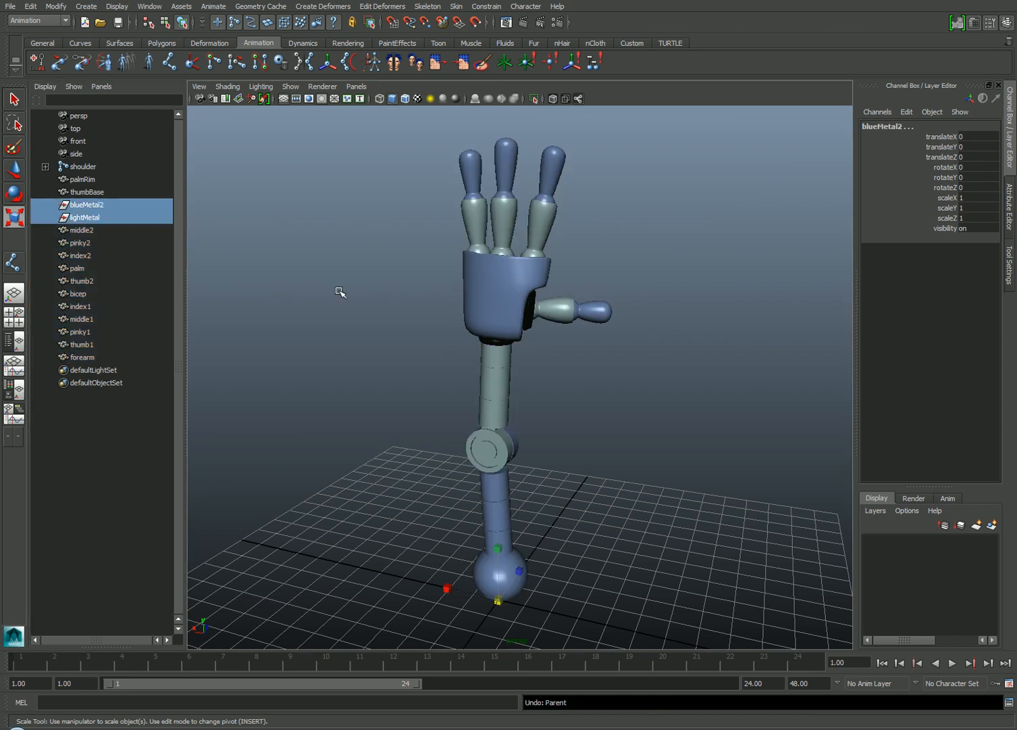
key(Delete)
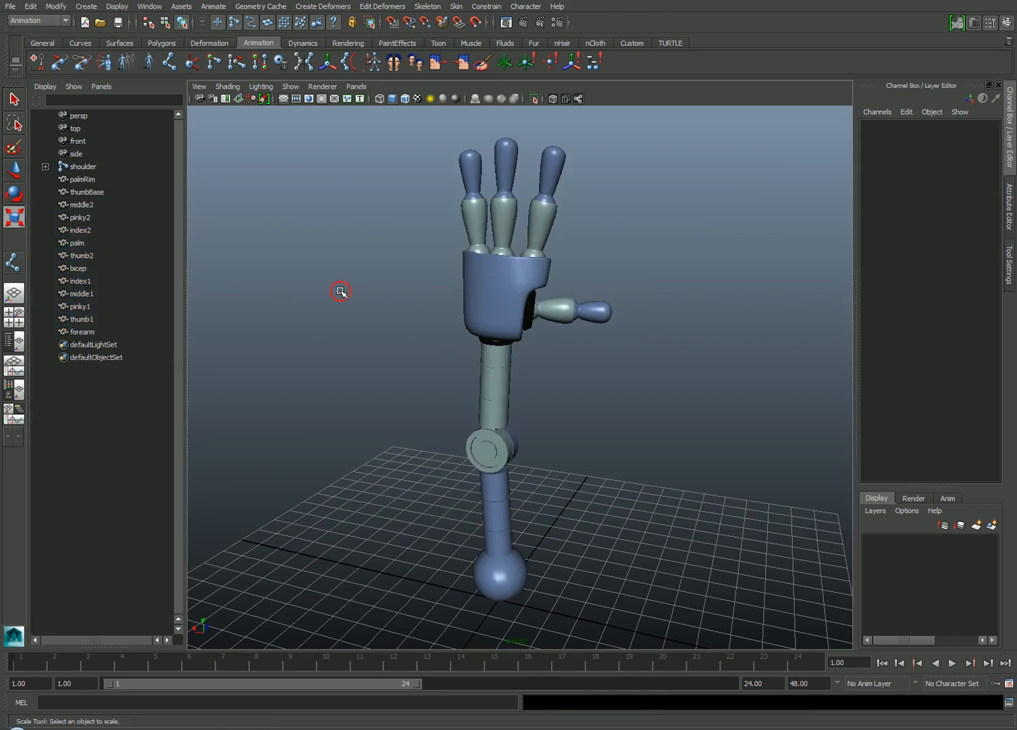
Parent the index fingertip index2 to index1 and the pinky fingertip pinky2 to pinky1.
click(555, 173)
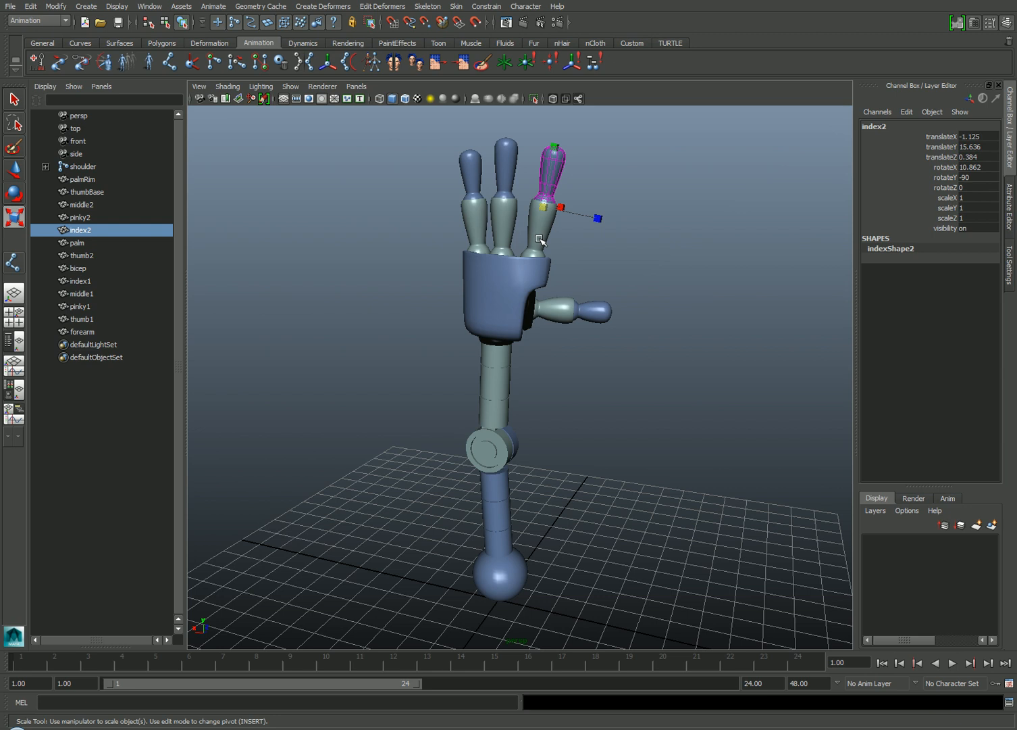
shift+click(541, 242)
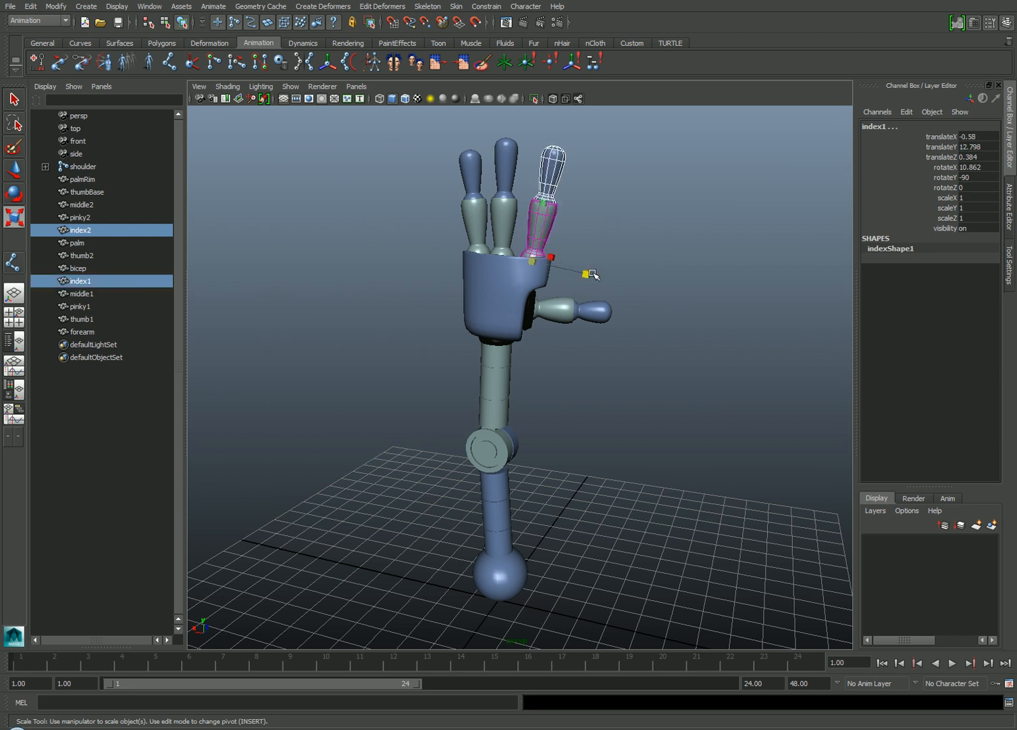
key(p)
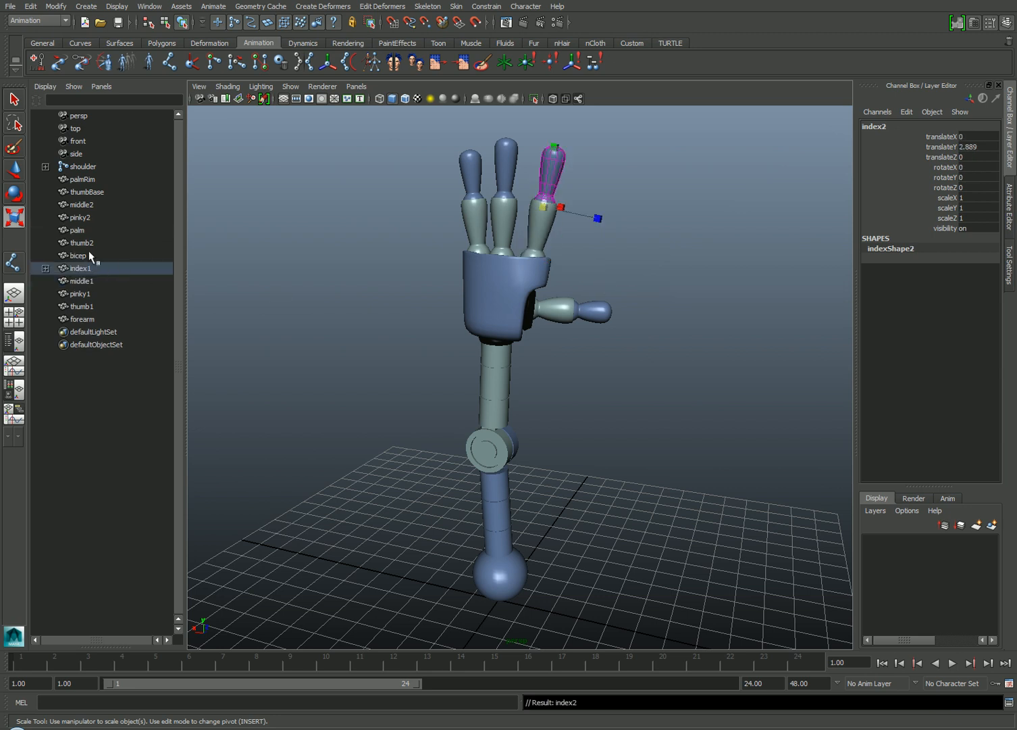
click(83, 219)
middle_drag(84, 222, 82, 296)
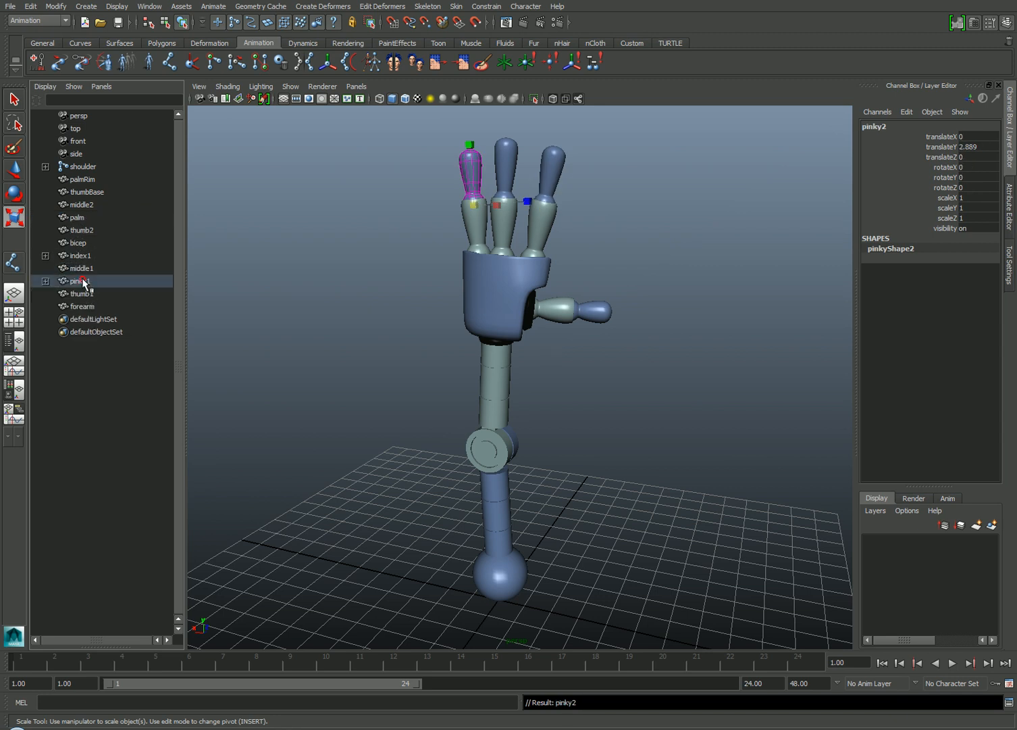
click(81, 281)
click(452, 196)
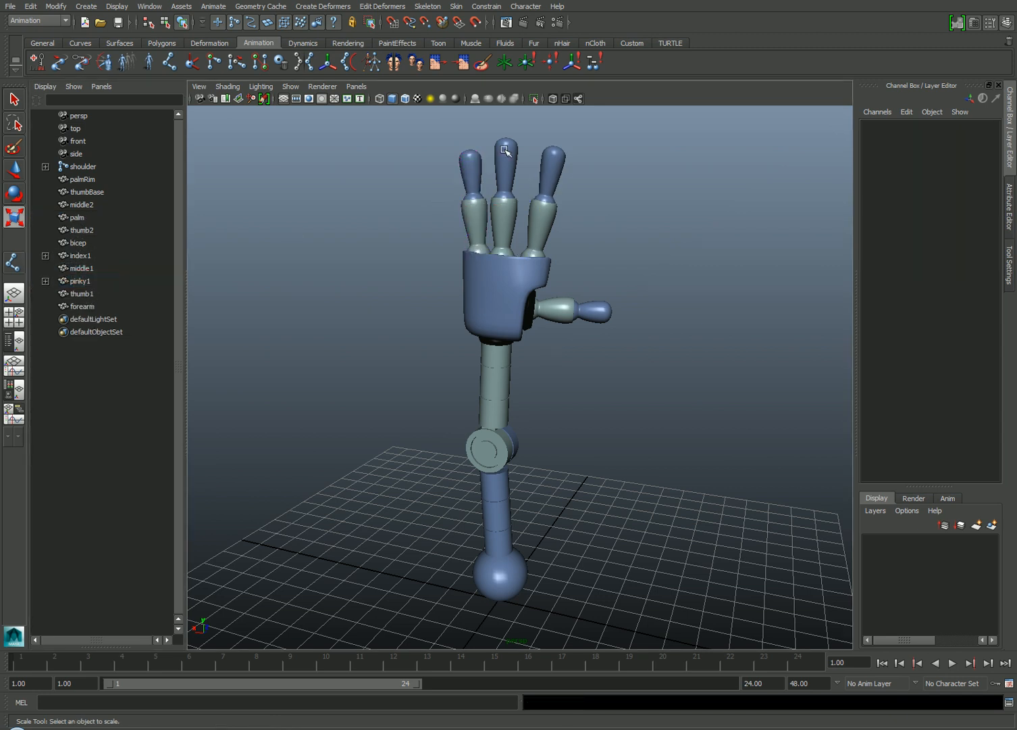
Parent the middle fingertip middle2 to middle1 and the thumb tip thumb2 to thumb1.
click(505, 150)
shift+click(511, 234)
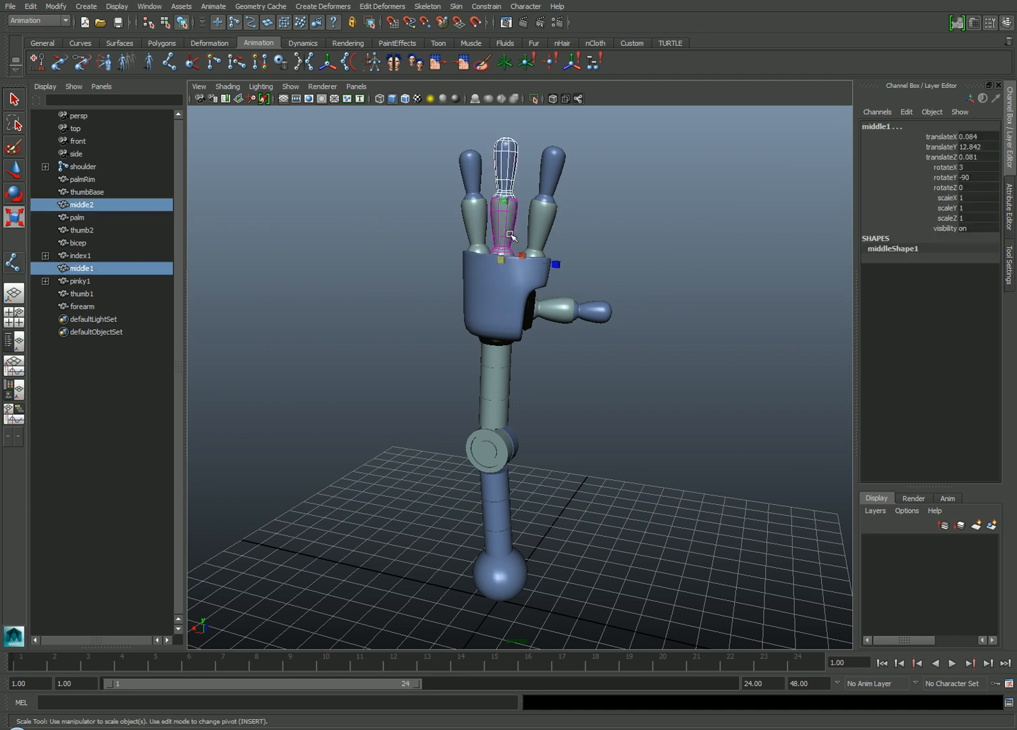
key(p)
click(585, 312)
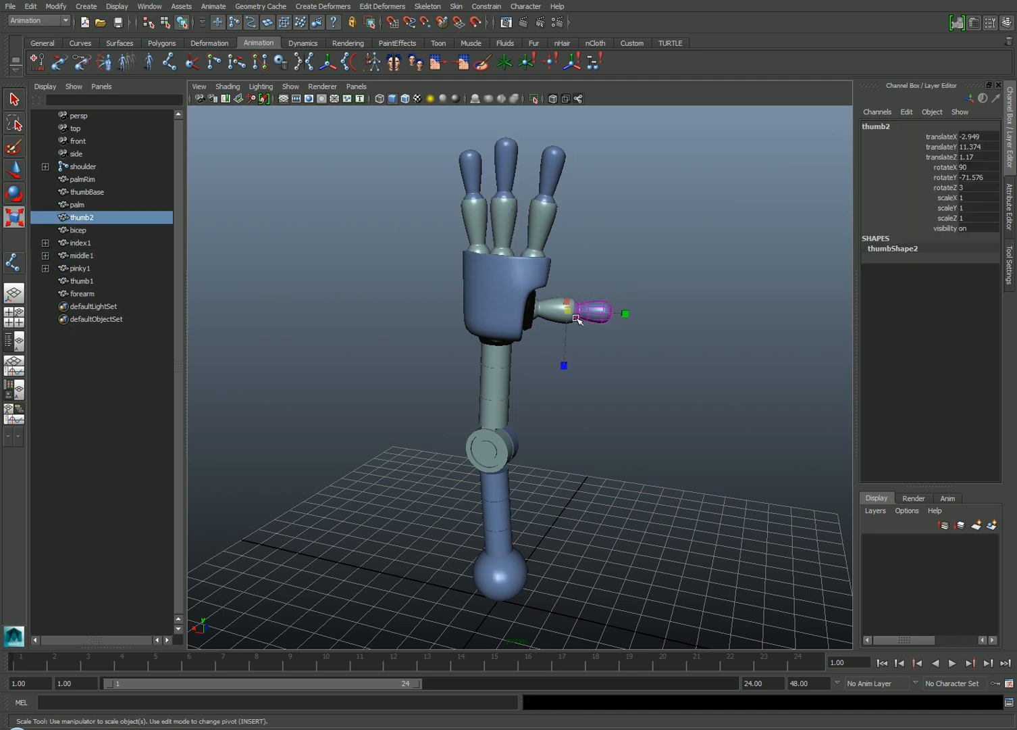
shift+click(558, 312)
key(p)
click(609, 265)
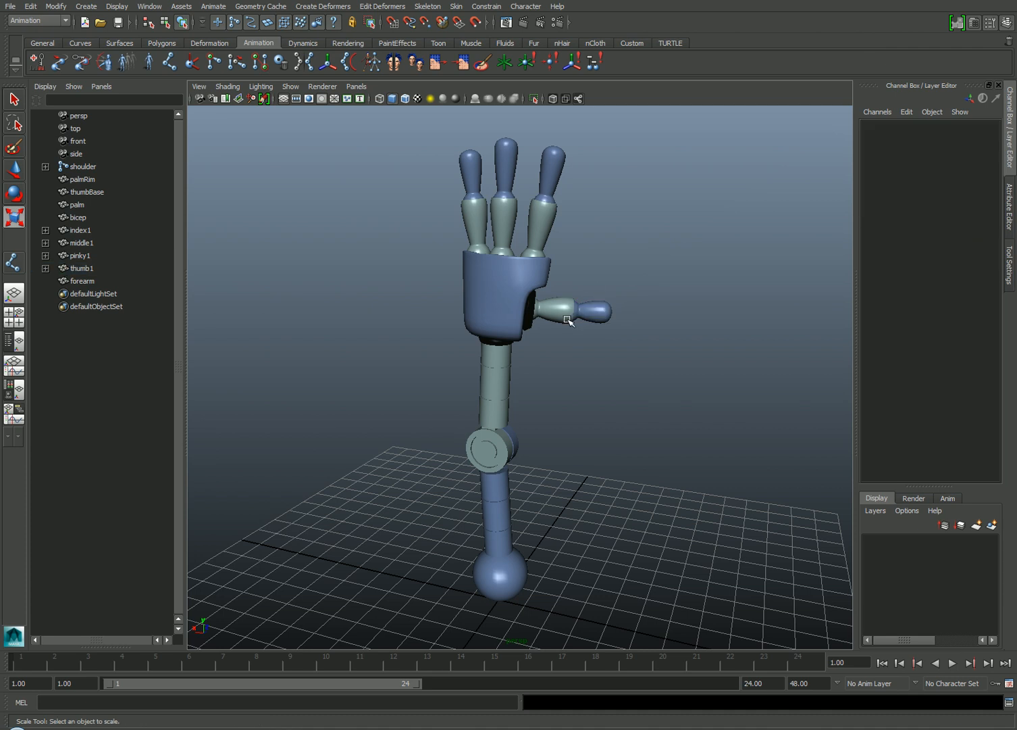
Parent thumb1 and the three finger bases index1, middle1 and pinky1 to the palm, and expand the palm's hierarchy.
click(518, 306)
shift+click(483, 301)
key(p)
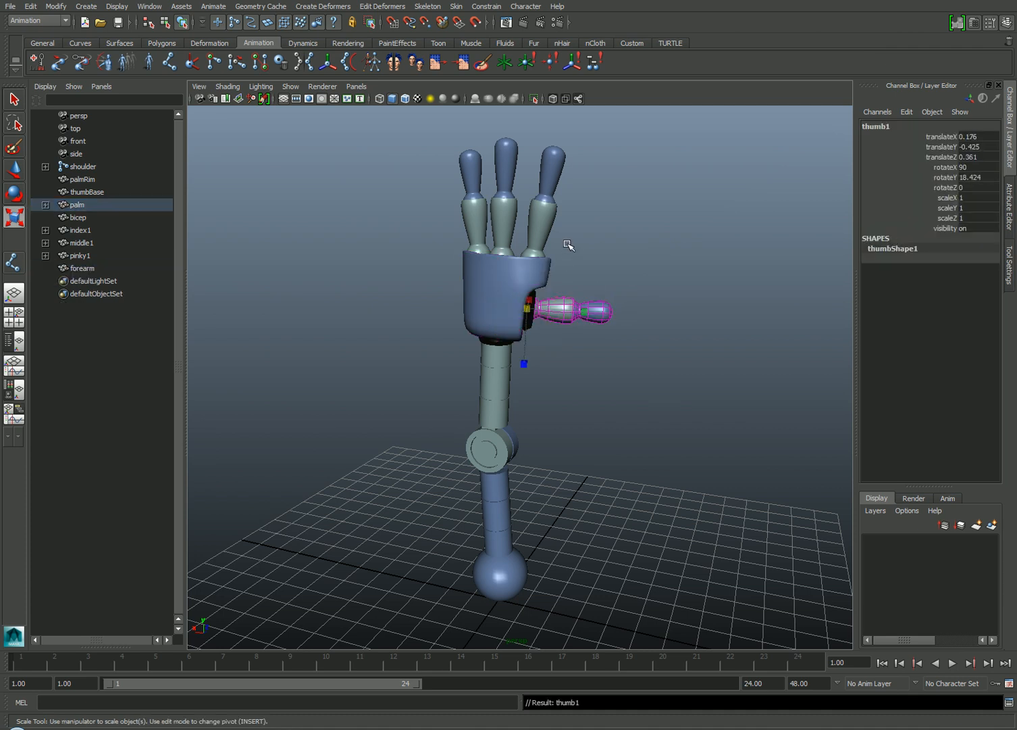
drag(504, 241, 447, 230)
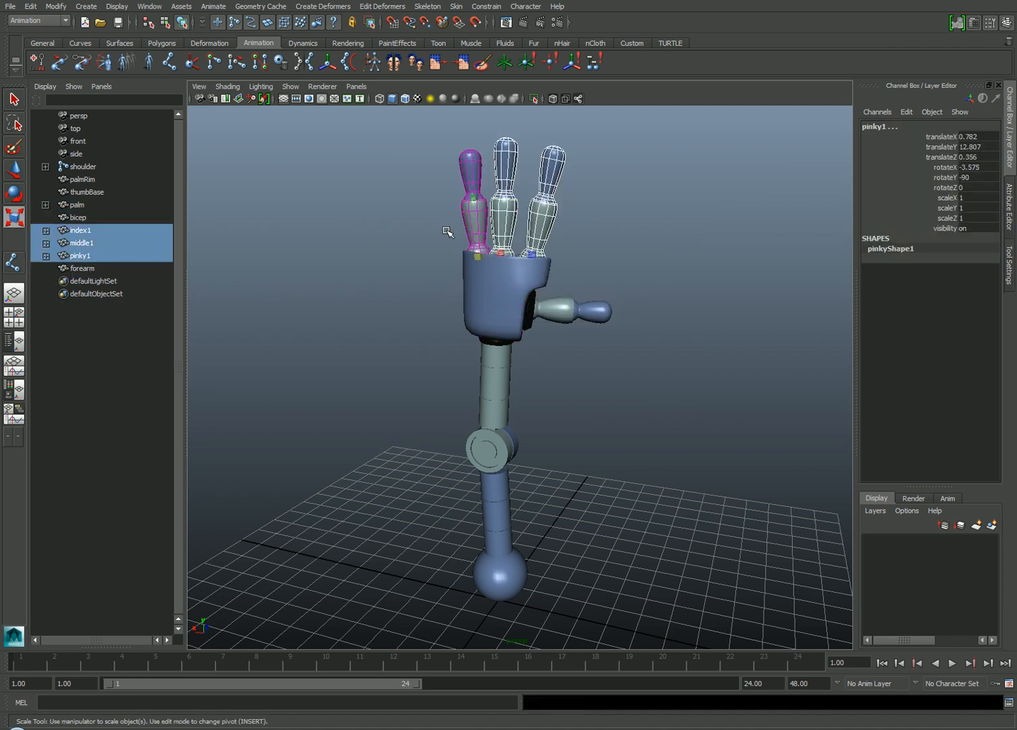
shift+click(484, 303)
key(p)
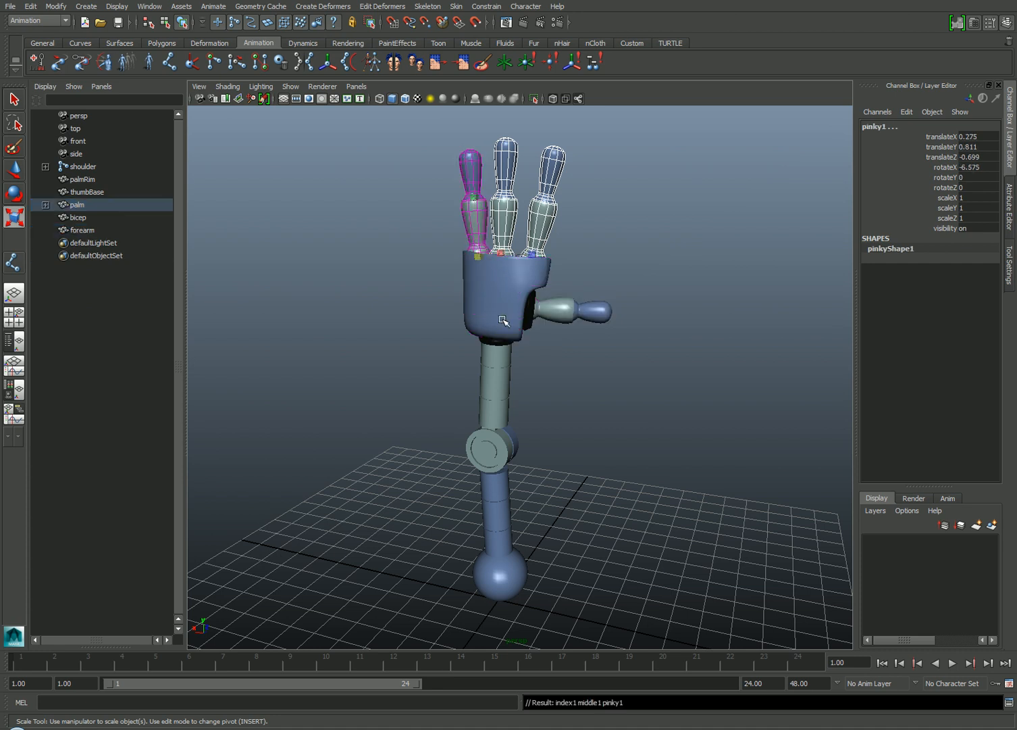
click(45, 204)
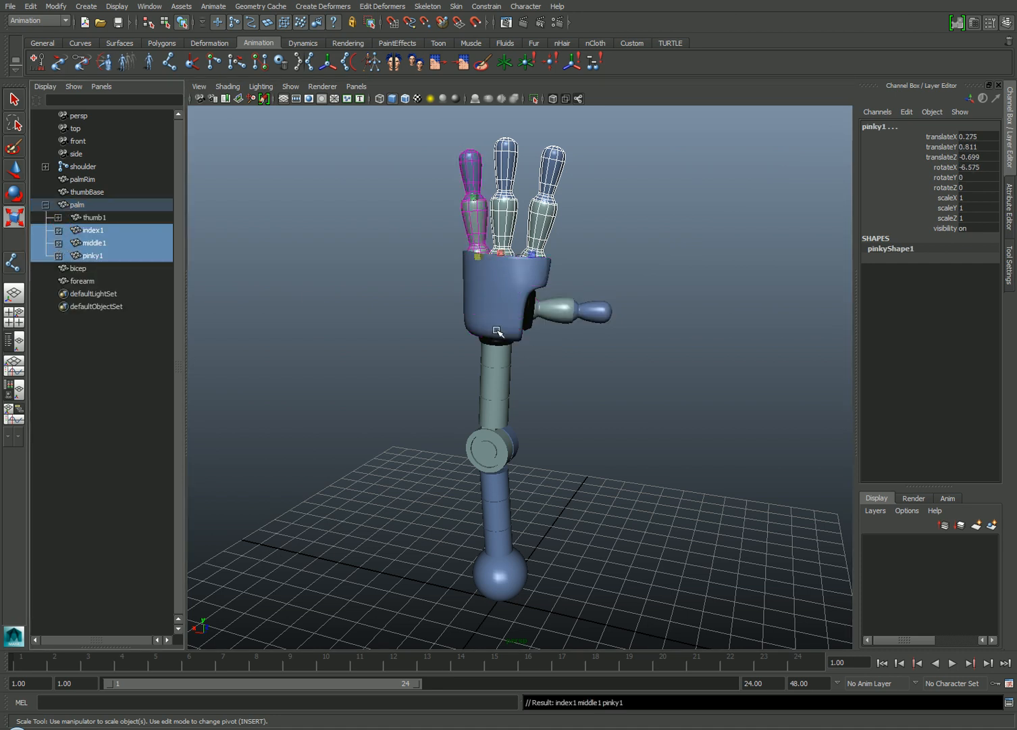
Parent the thumbBase object between the thumb and the hand to the palm.
click(535, 352)
click(530, 316)
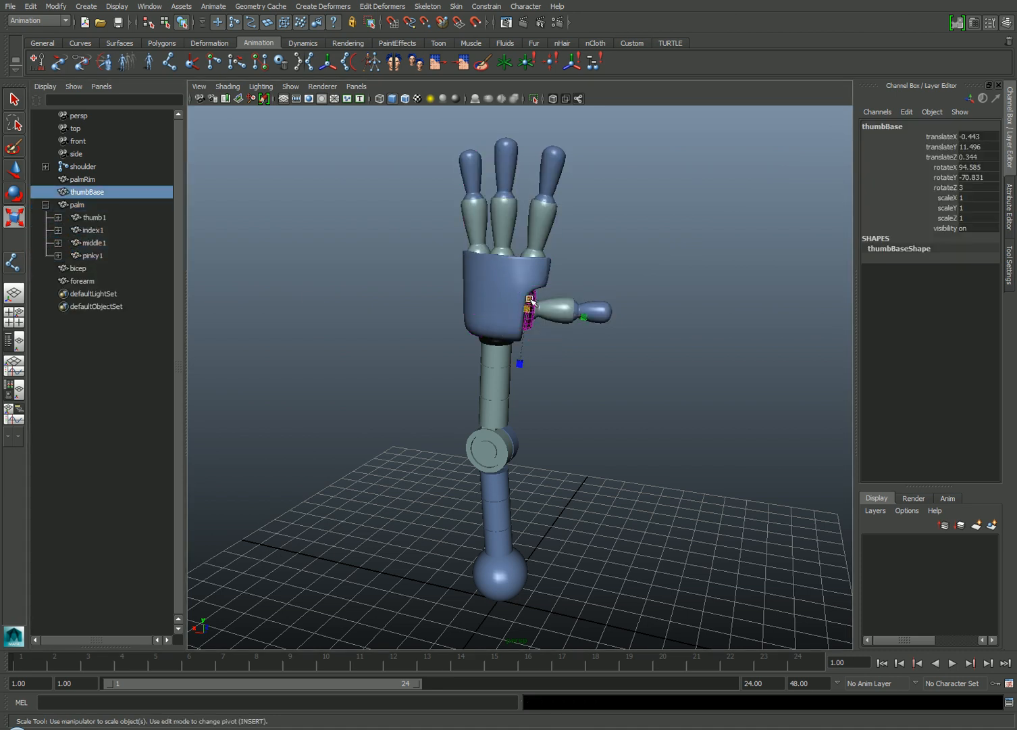
shift+click(484, 310)
key(p)
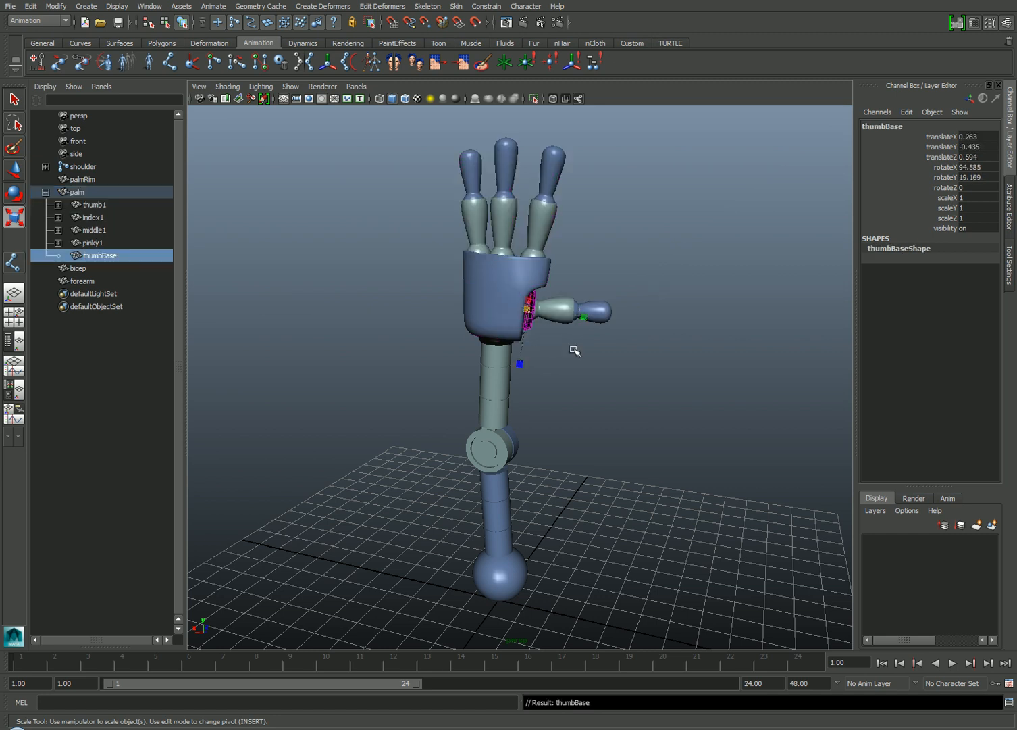
click(574, 347)
Parent the palm with its fingers to palmRim, the dark ring at the wrist.
key(w)
click(485, 297)
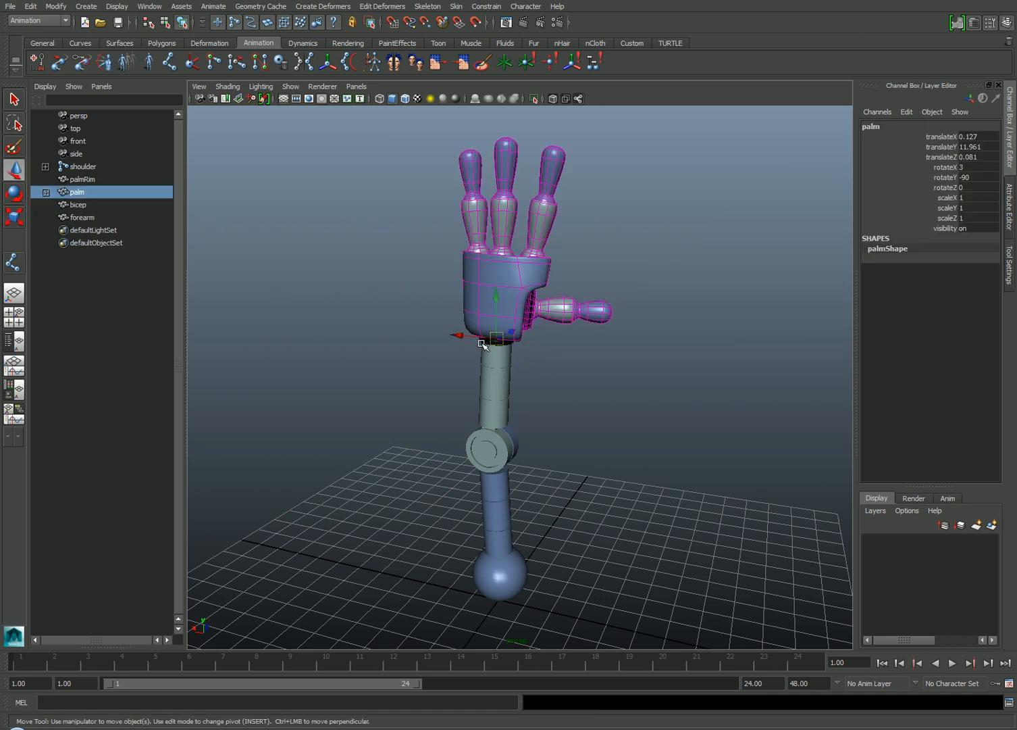
shift+click(488, 341)
key(p)
click(530, 364)
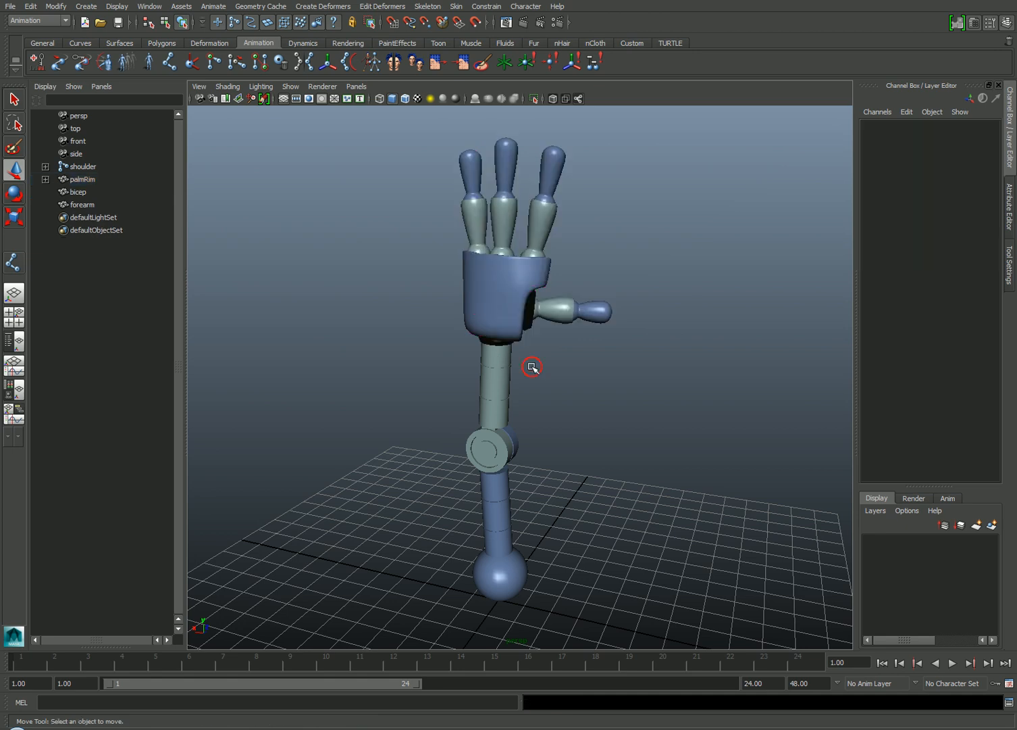
Parent palmRim, carrying the whole hand, to the forearm.
click(482, 342)
shift+click(502, 382)
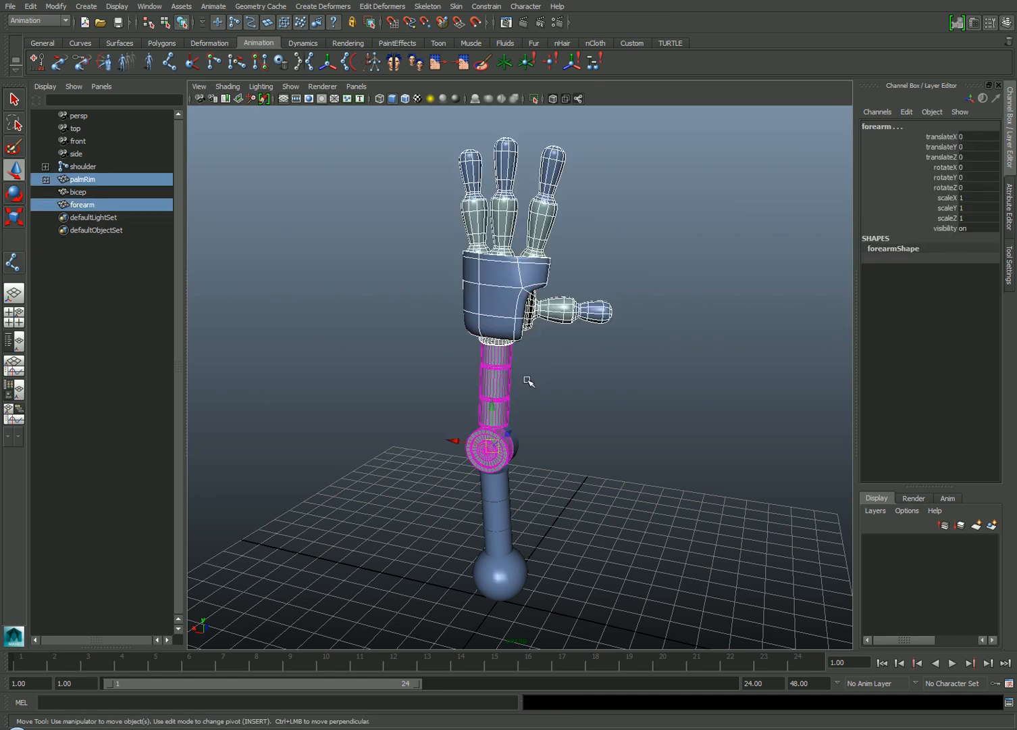
key(p)
click(525, 387)
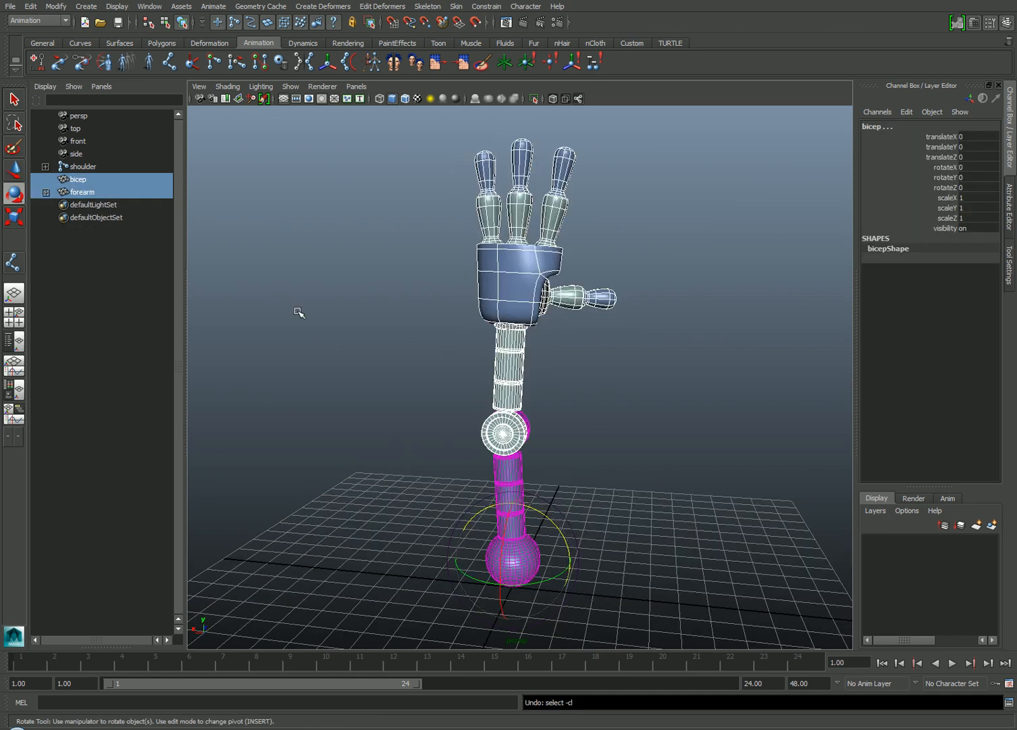
Parent the forearm, carrying the whole hand, to the bicep and clear the selection.
key(p)
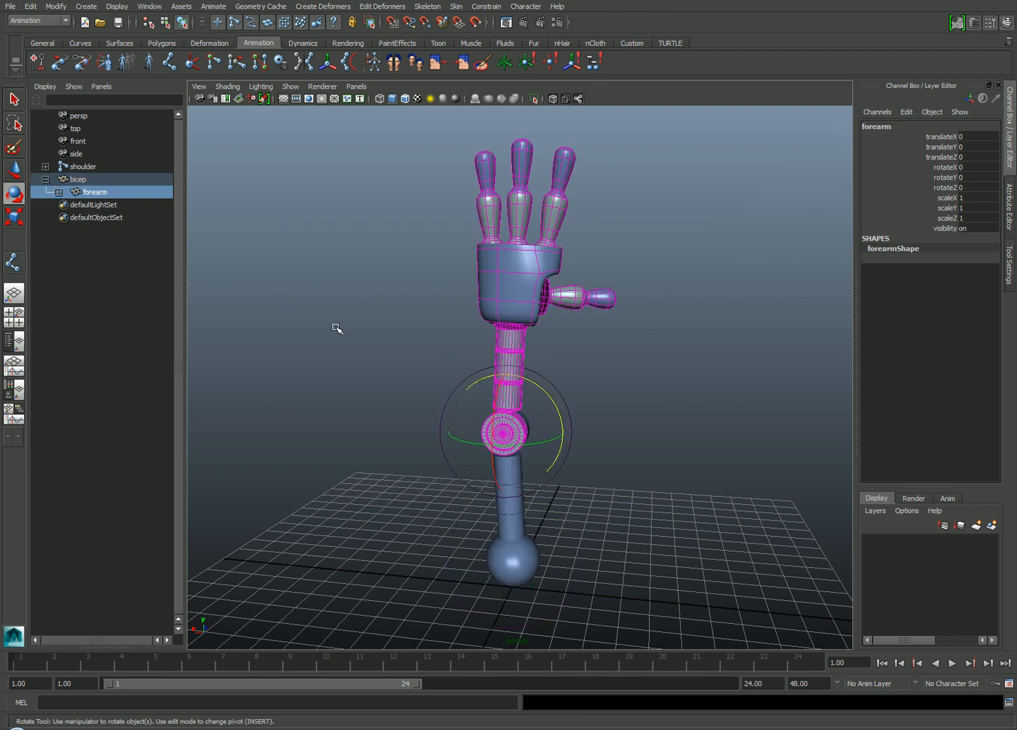
click(335, 325)
Test the hierarchy by rotating the bicep about -20 degrees around Z.
click(519, 539)
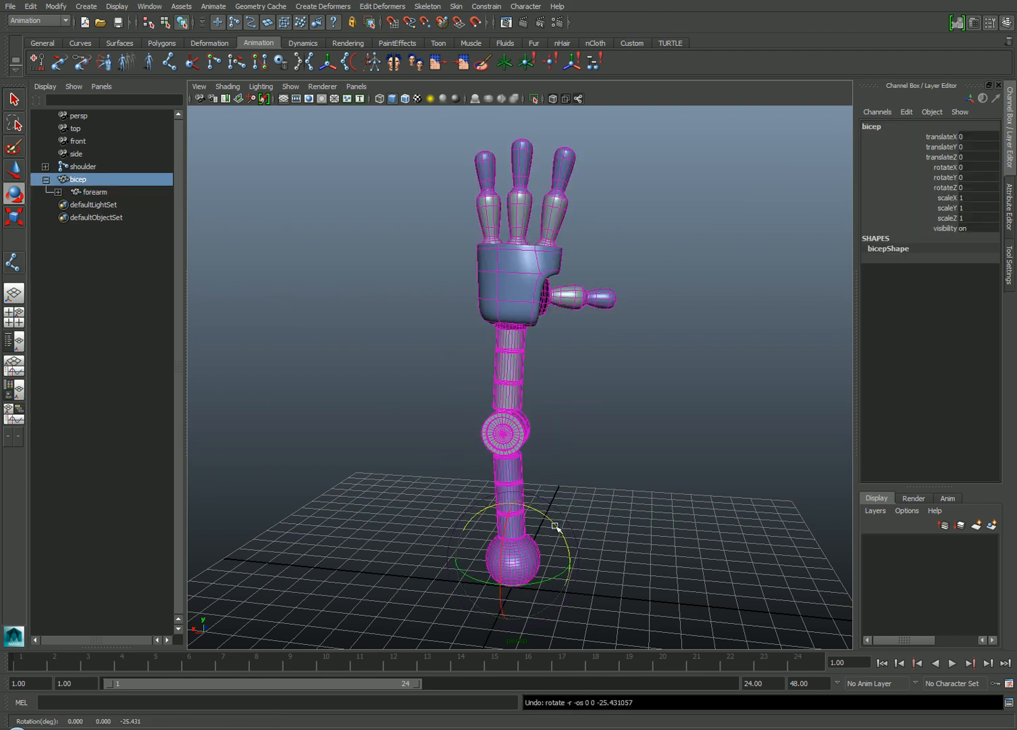
drag(555, 525, 501, 460)
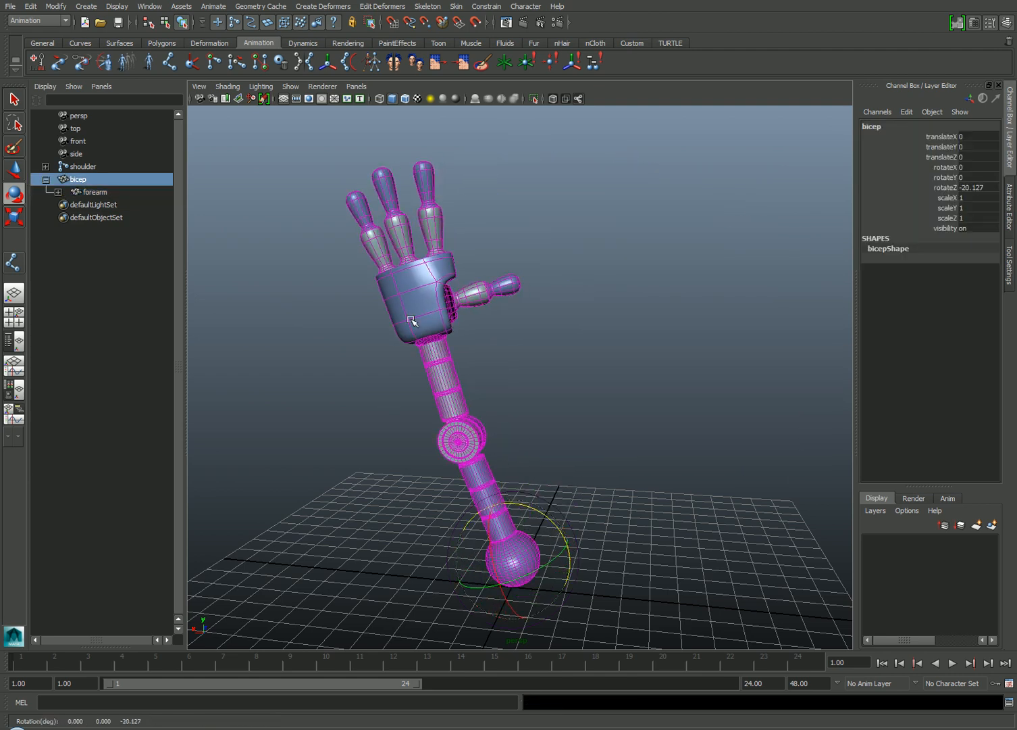
click(619, 541)
click(522, 562)
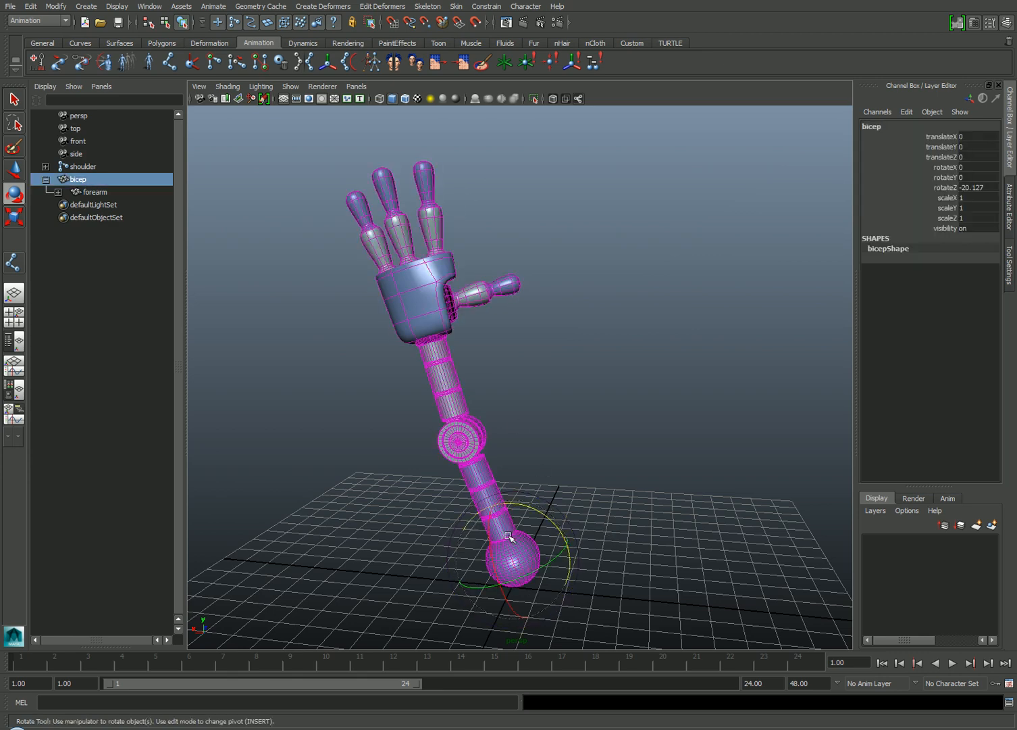
Try moving the bicep with its children and undo the move.
key(ctrl+z)
click(558, 534)
click(520, 556)
key(w)
drag(536, 536, 575, 526)
key(ctrl+z)
Scale the bicep to 0.76 in Y and compare its channel values with those of the child forearm.
key(r)
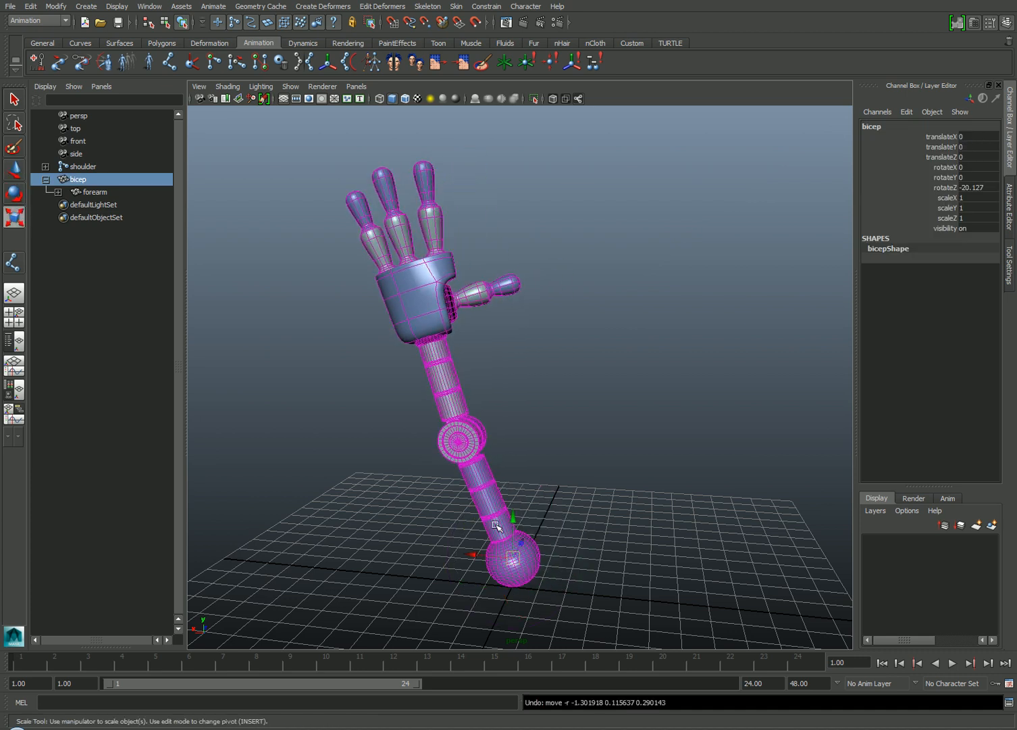
mouse_move(491, 506)
mouse_down()
mouse_move(486, 499)
mouse_move(494, 510)
mouse_up()
click(460, 451)
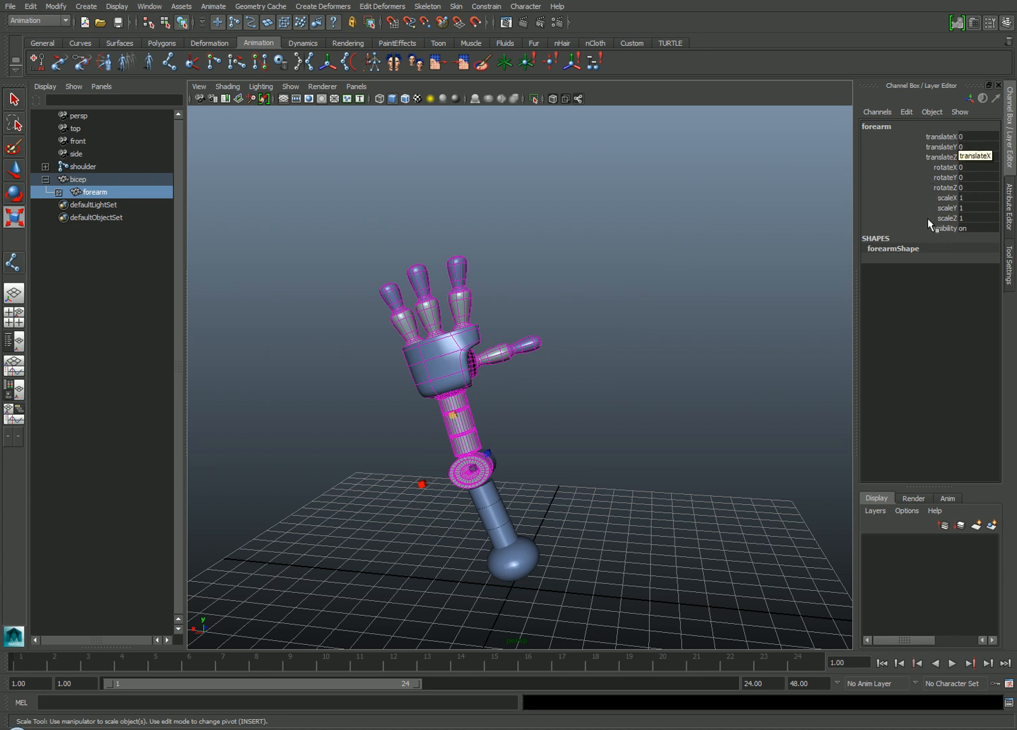
key(Up)
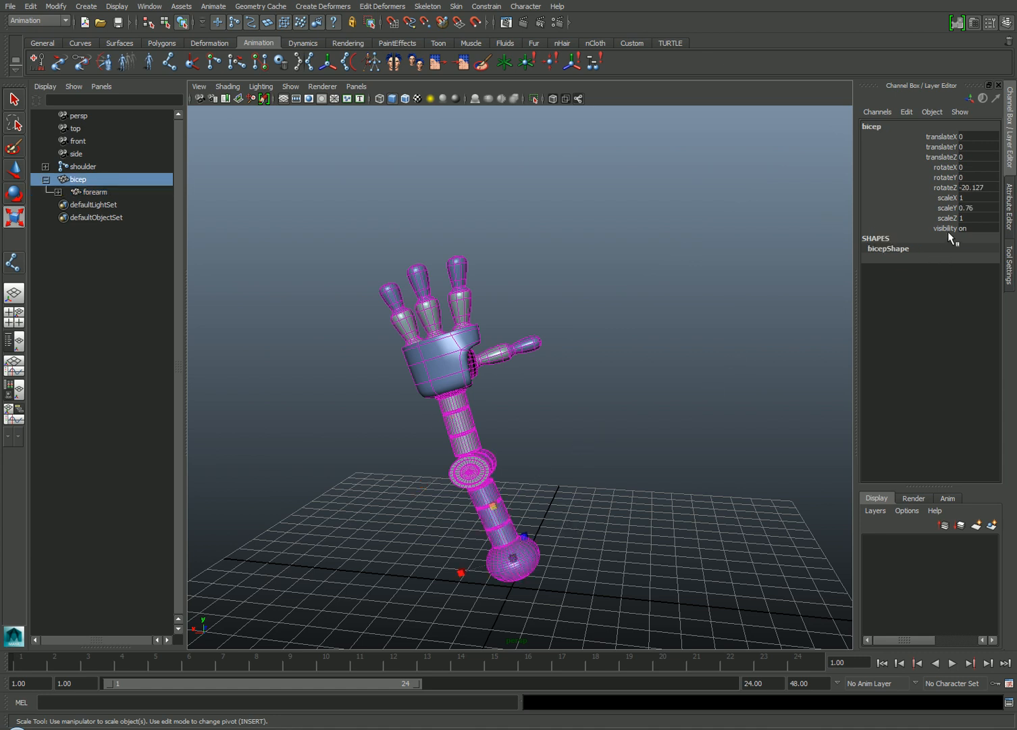
key(Down)
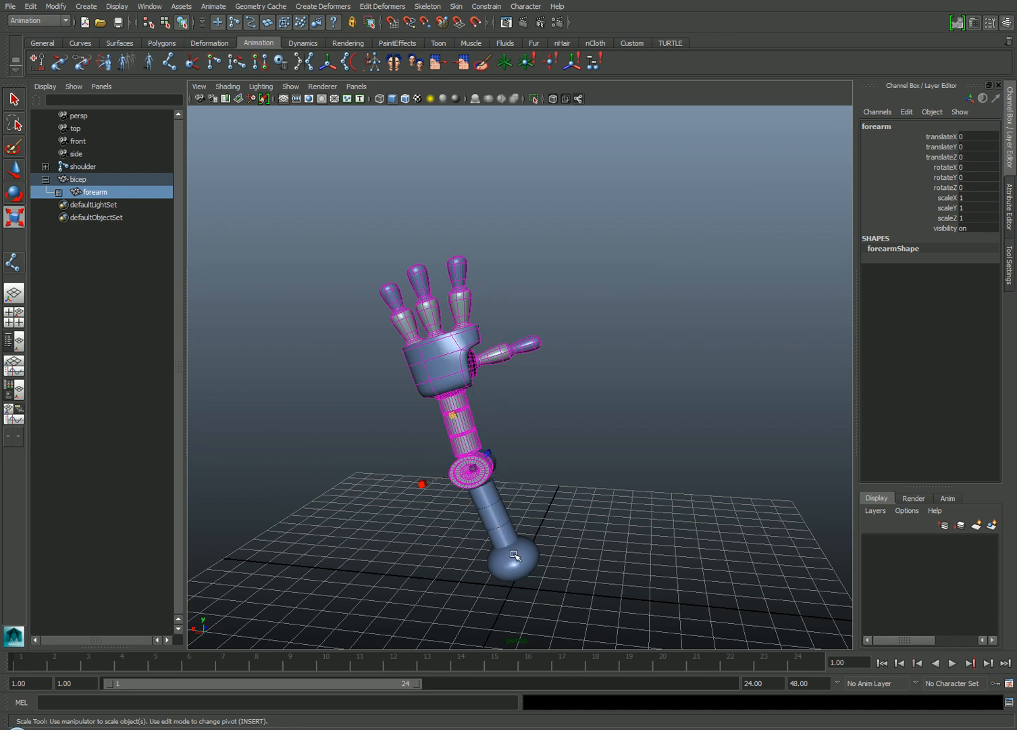
Expand the forearm and palmRim in the hierarchy down to the palm.
click(59, 192)
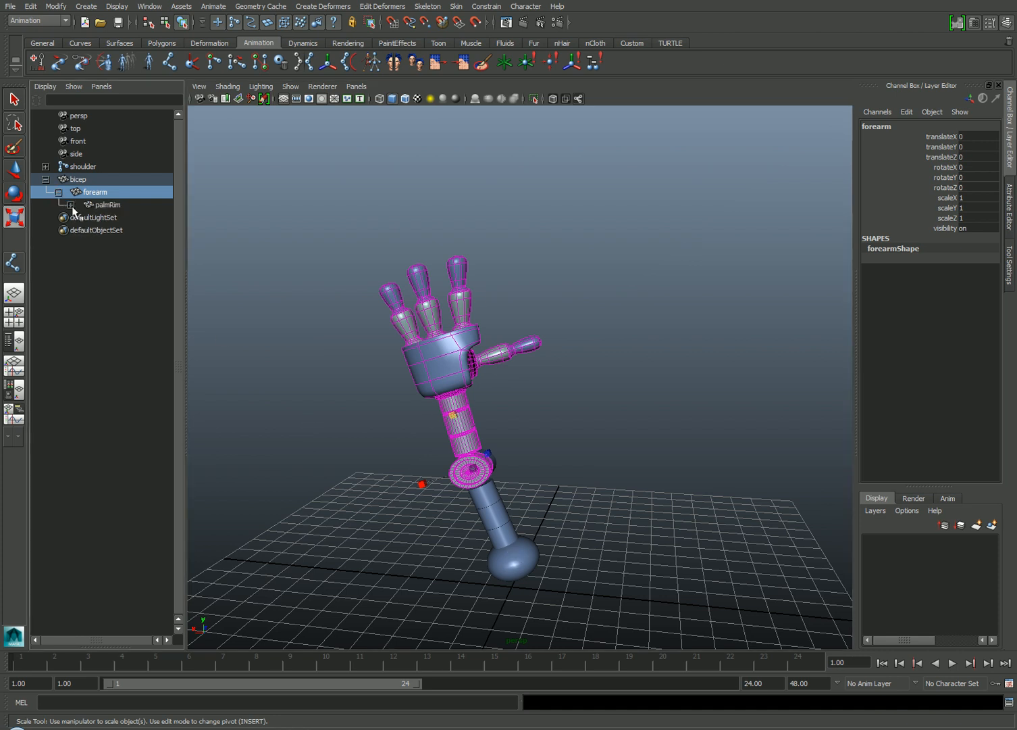
click(71, 204)
Reset the bicep's scale to 1 and its rotateZ to 0, and clear the selection.
click(520, 529)
drag(973, 199, 976, 206)
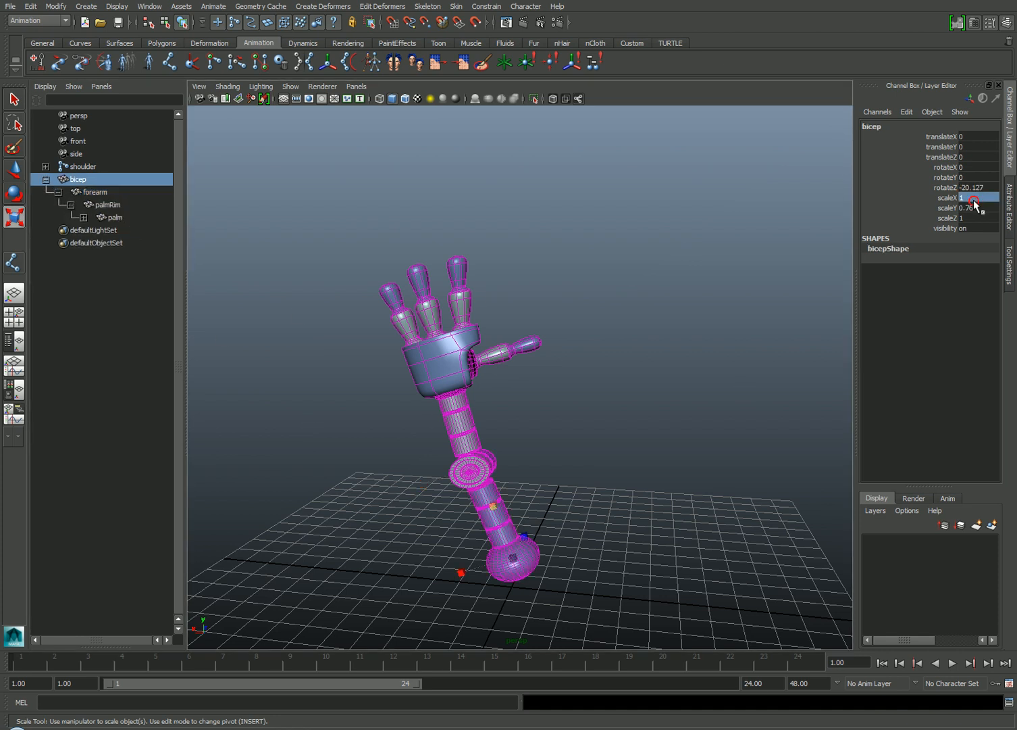
key(Return)
click(977, 187)
text(0)
key(Return)
click(768, 291)
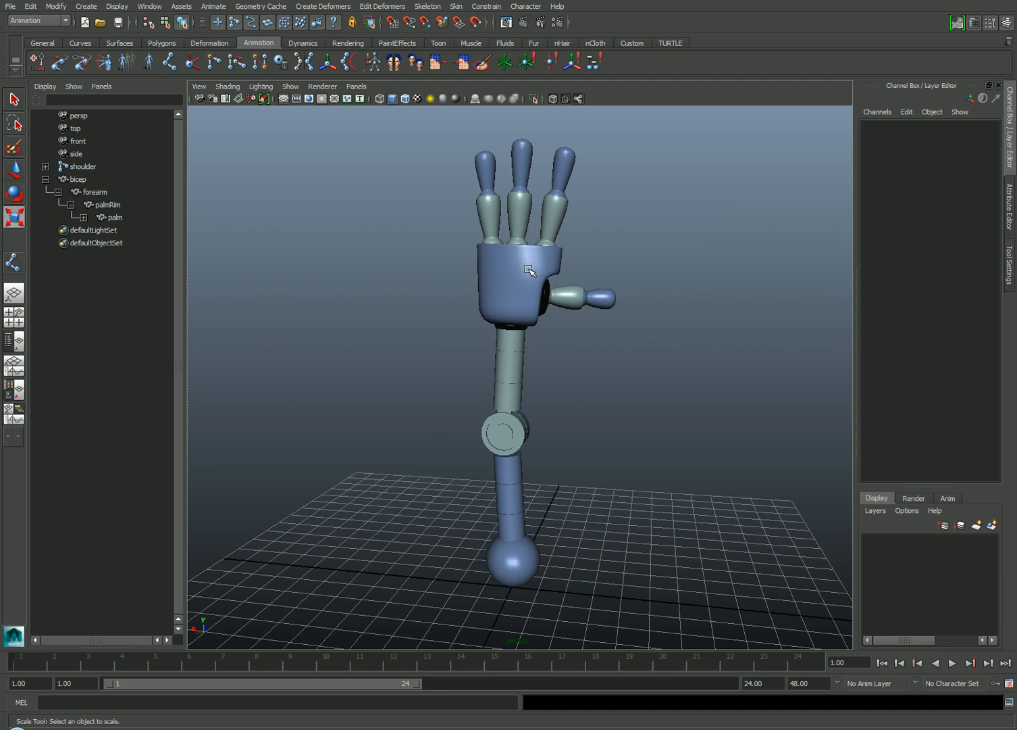
Expand the joint chain under shoulder through elbow and wrist to hand_tip.
click(45, 166)
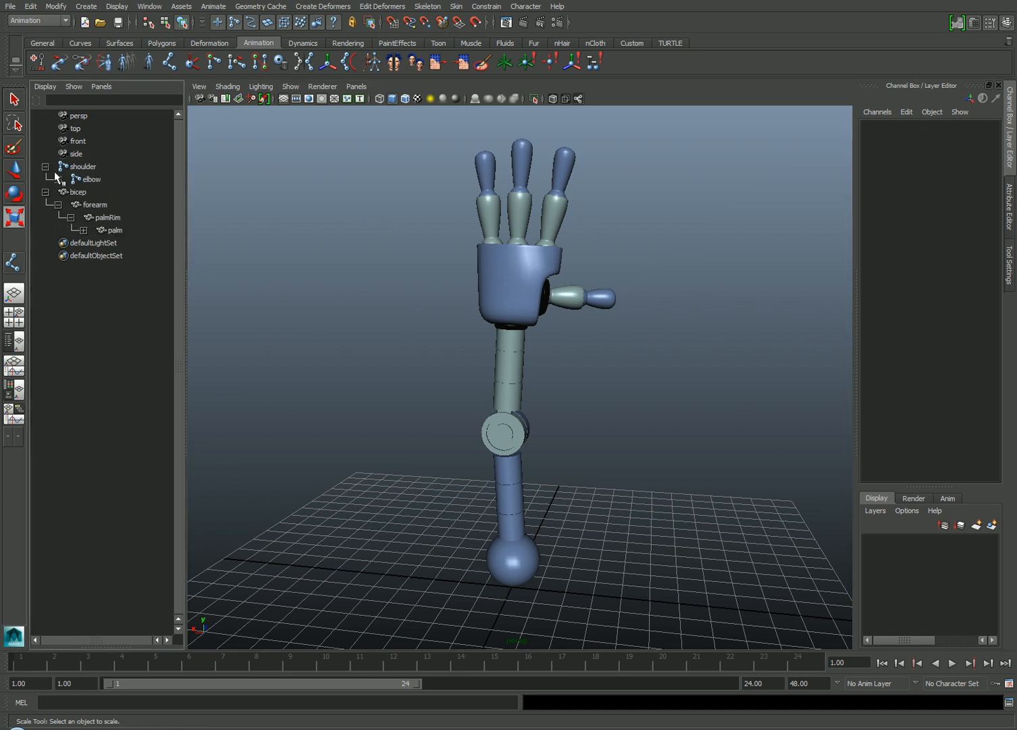
click(58, 179)
click(71, 192)
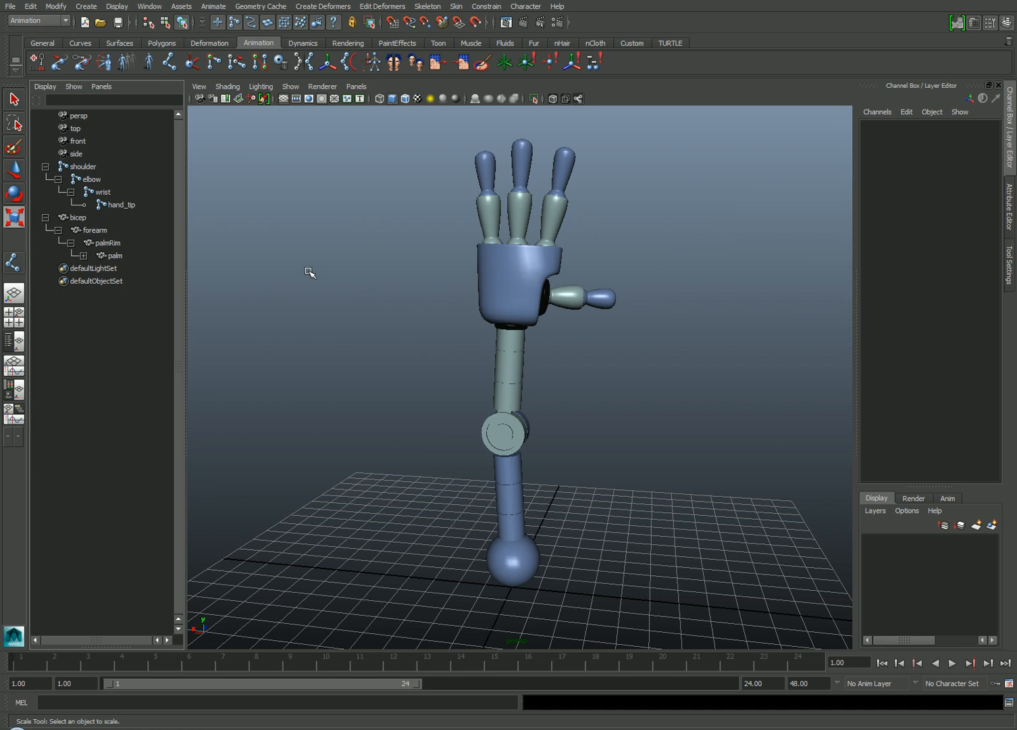
Turn on the display of joints in the perspective view.
click(82, 166)
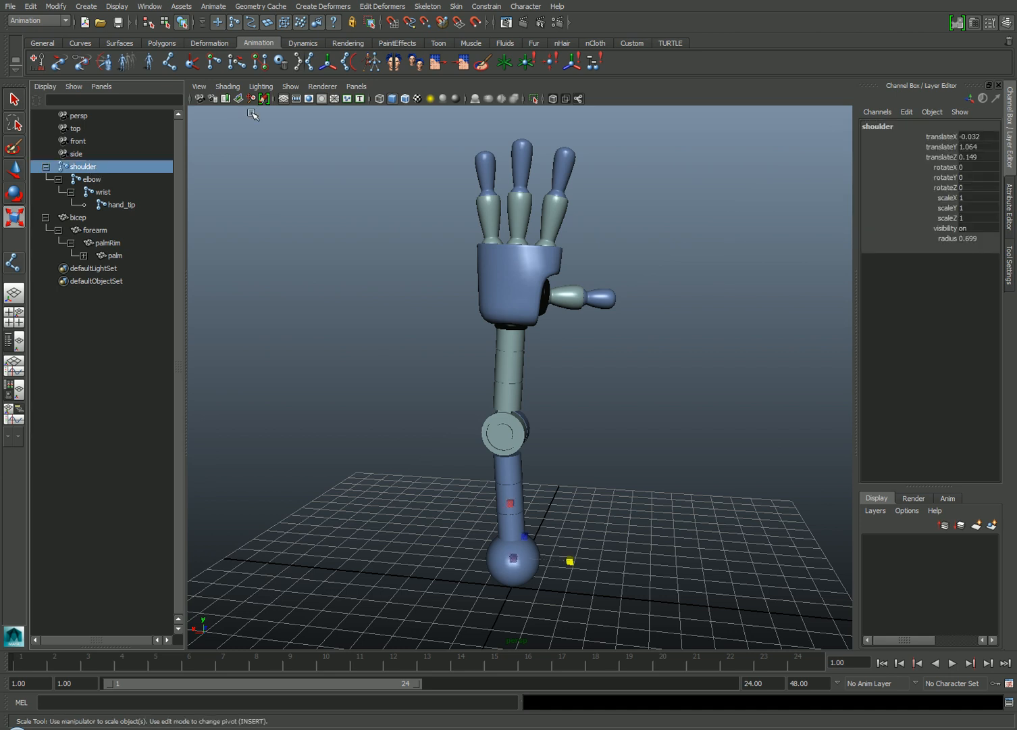
click(292, 87)
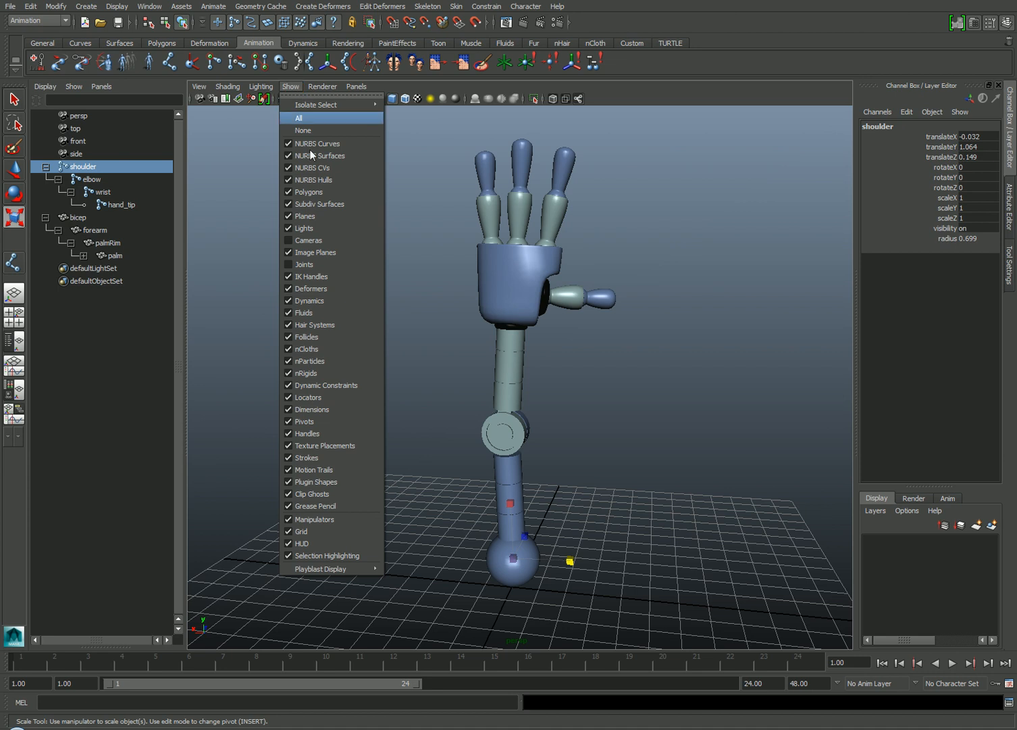
click(332, 266)
click(549, 534)
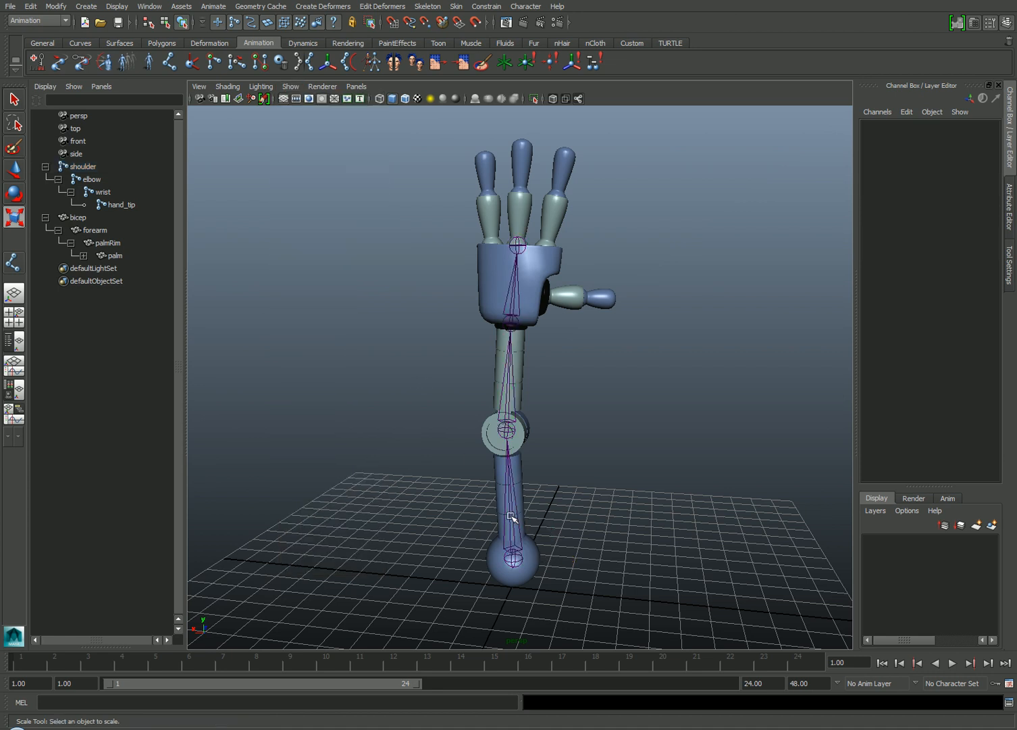
Inspect the shoulder, elbow and wrist joints by selecting each in turn.
click(518, 522)
click(512, 391)
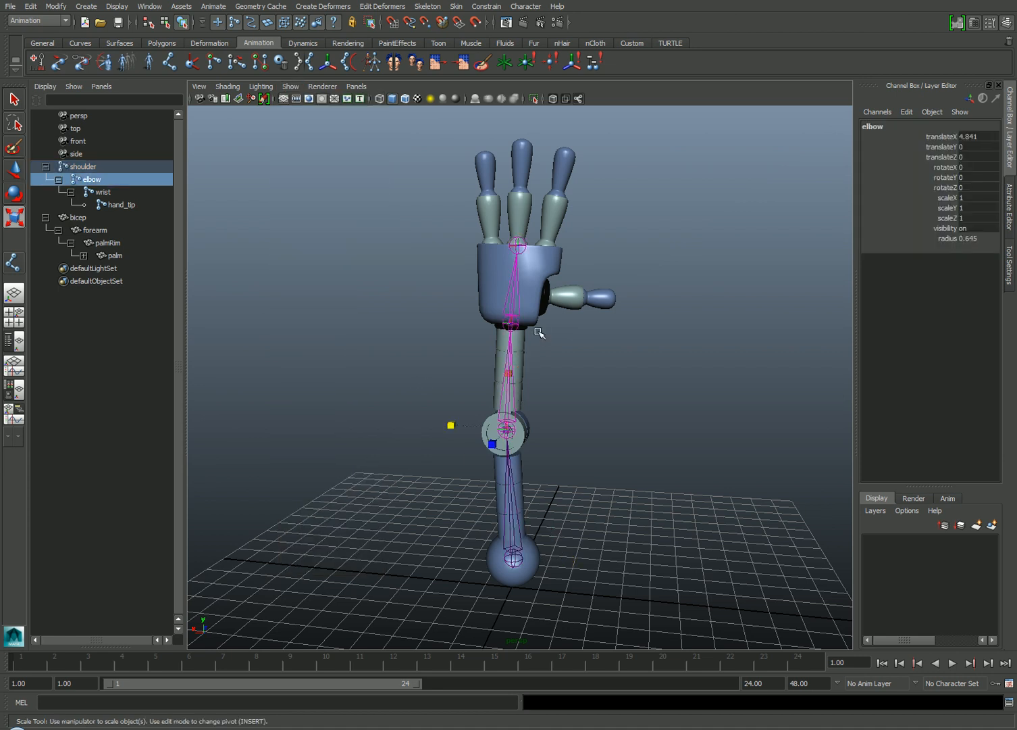
click(516, 271)
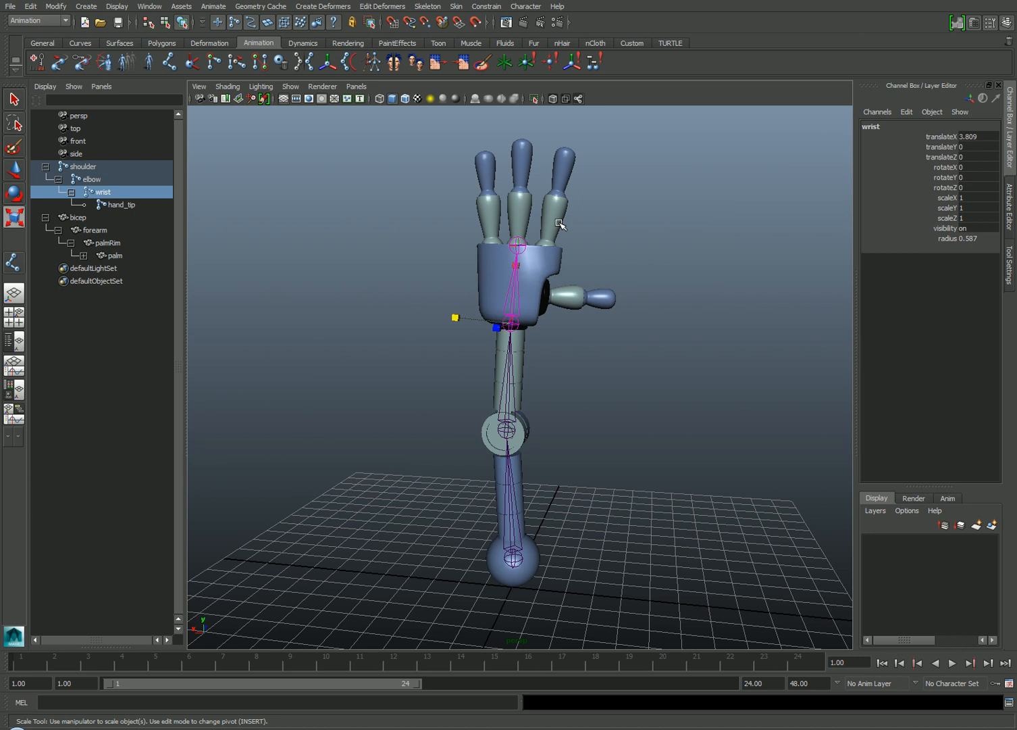
Try rotating the shoulder joint, undo the rotation and clear the selection.
click(515, 533)
key(e)
drag(550, 521, 518, 502)
key(ctrl+z)
click(579, 478)
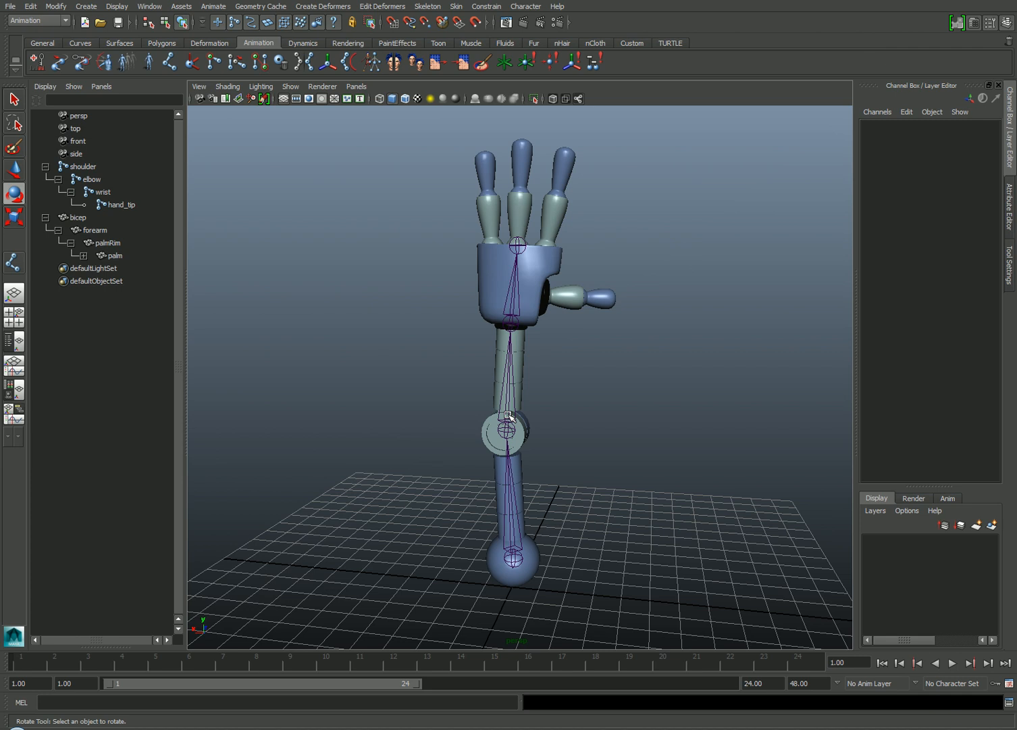
Hide polygons in the perspective view, leaving the joint chain displayed.
click(291, 86)
click(312, 192)
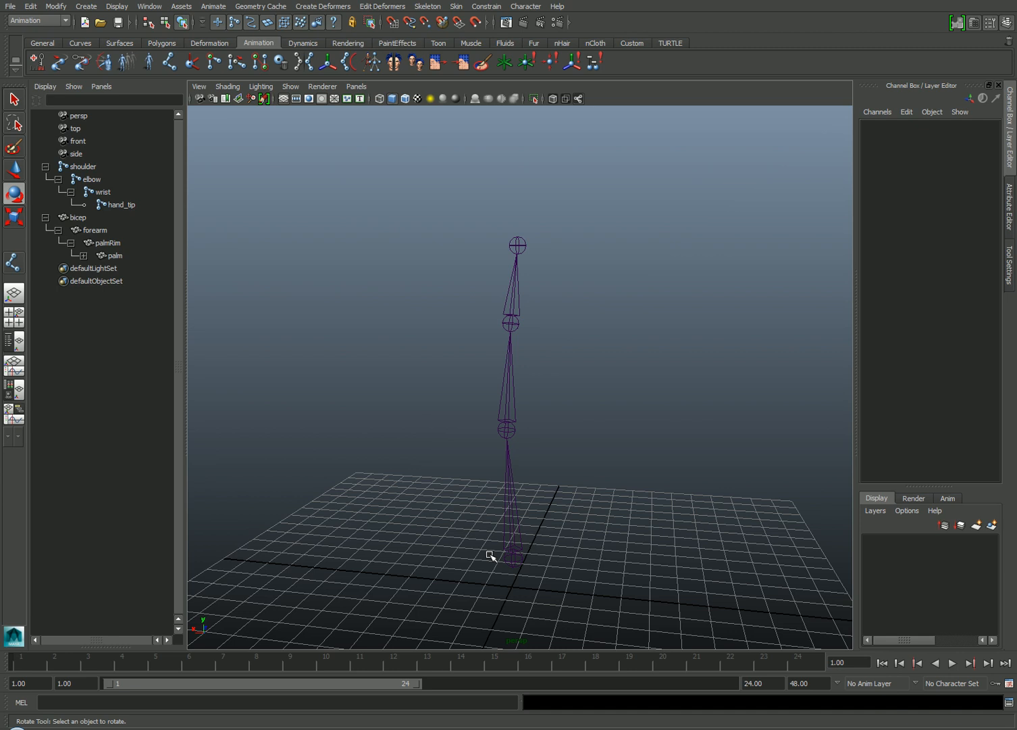
Create a NURBS circle and name it shoulder_FK_CTRL.
click(79, 41)
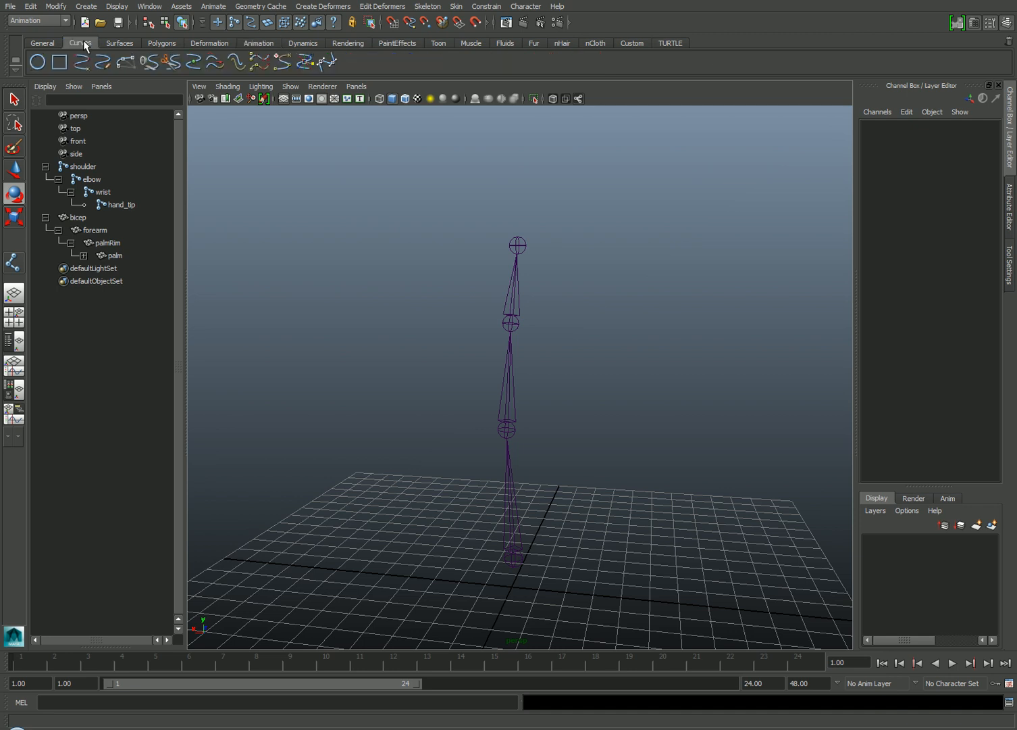
click(38, 62)
click(918, 126)
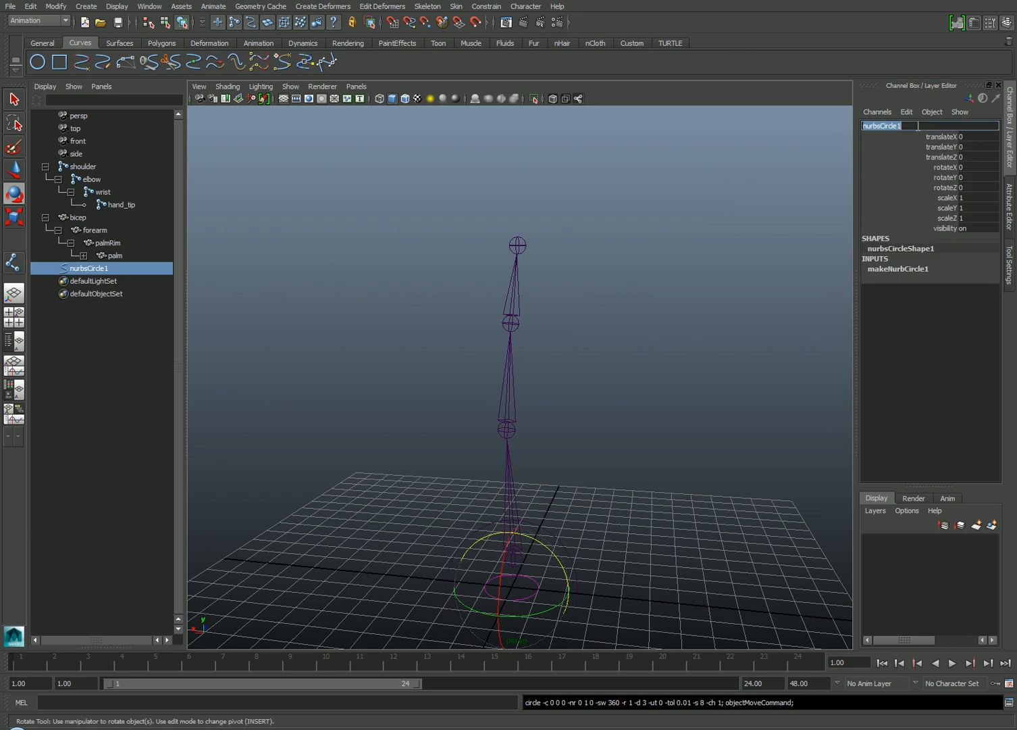
text(shoulder_FK_CTRL)
key(Return)
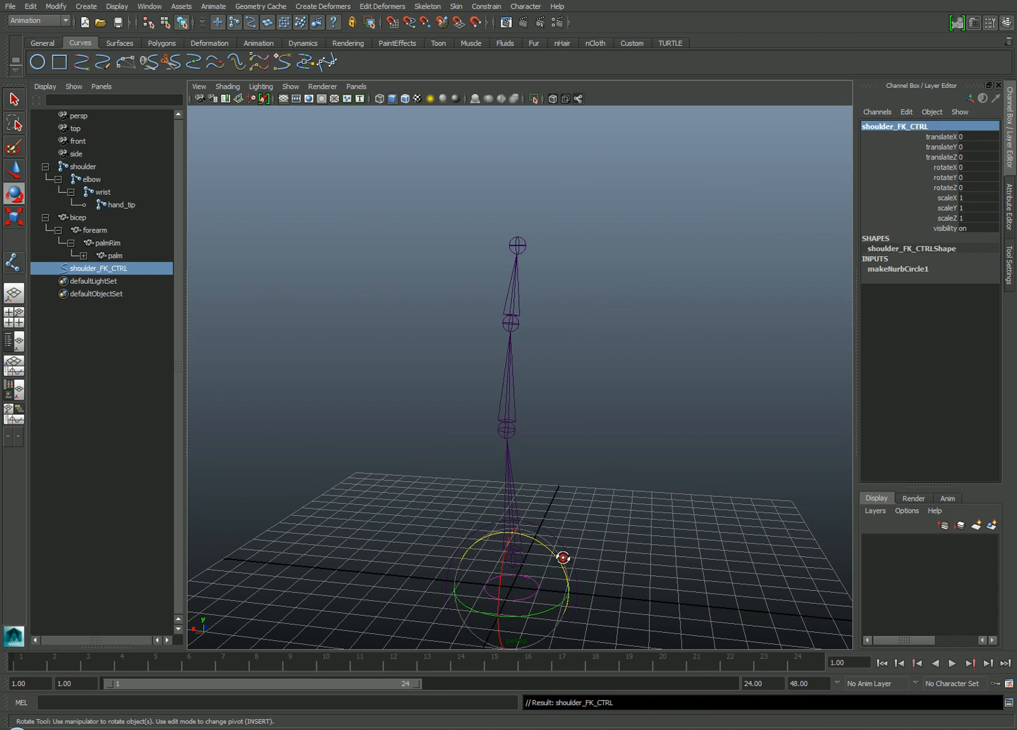
Move shoulder_FK_CTRL onto the shoulder joint, at translate X -0.032, Y 1.064, Z 0.149.
alt+drag(561, 554, 670, 362)
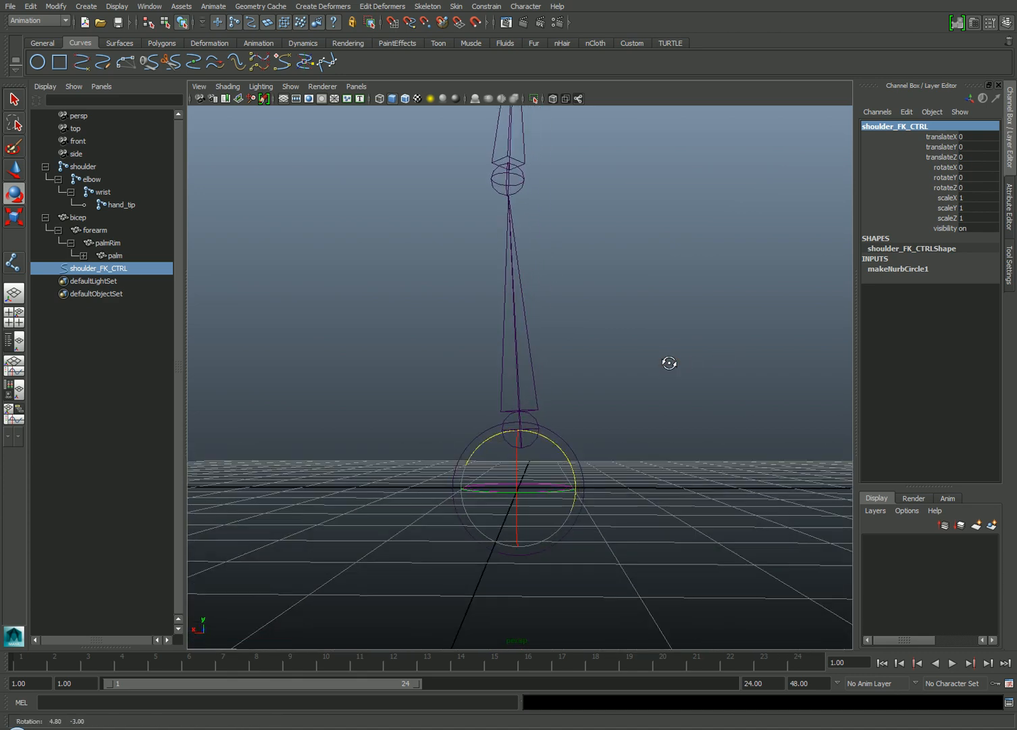
click(537, 389)
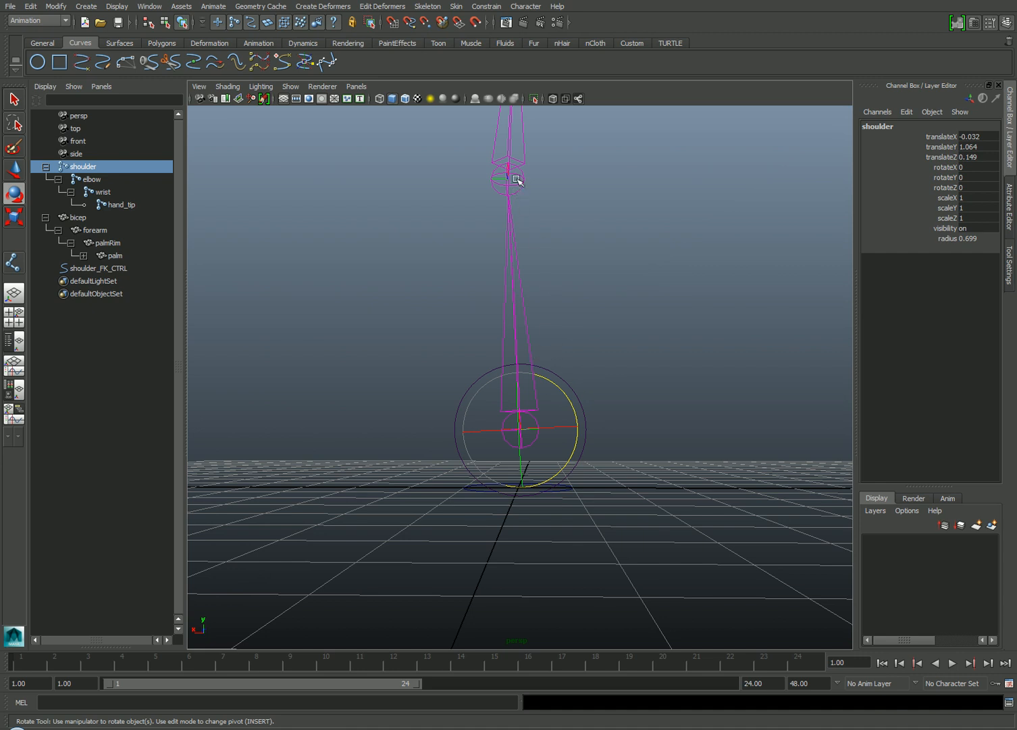
click(595, 450)
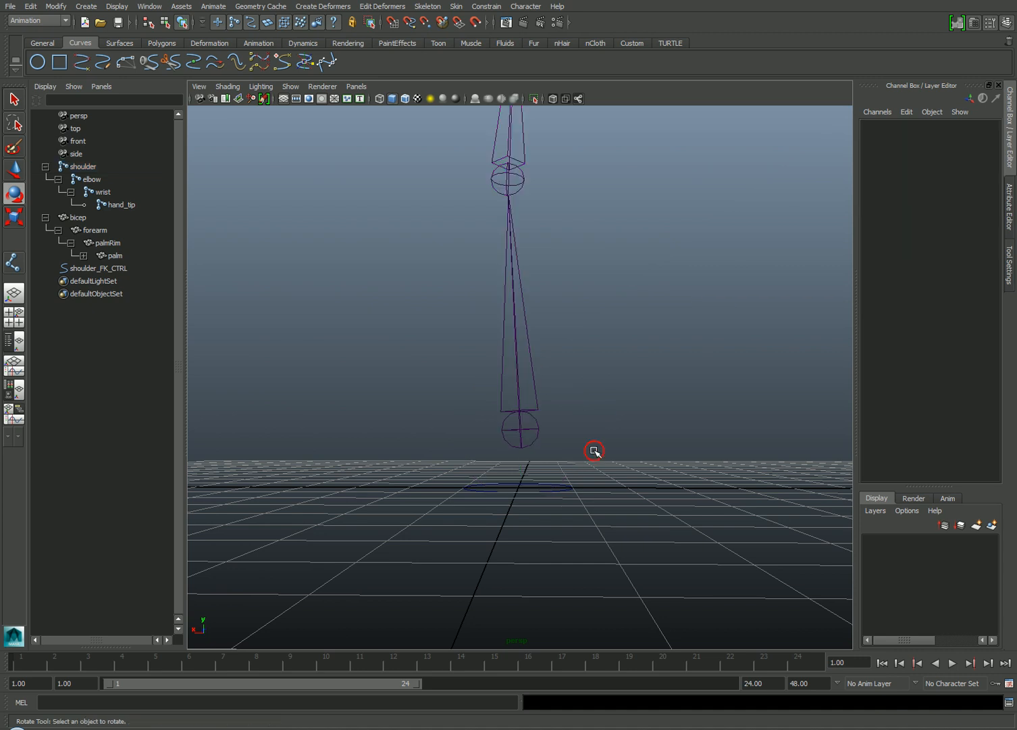
drag(561, 479, 562, 503)
key(w)
drag(523, 461, 675, 402)
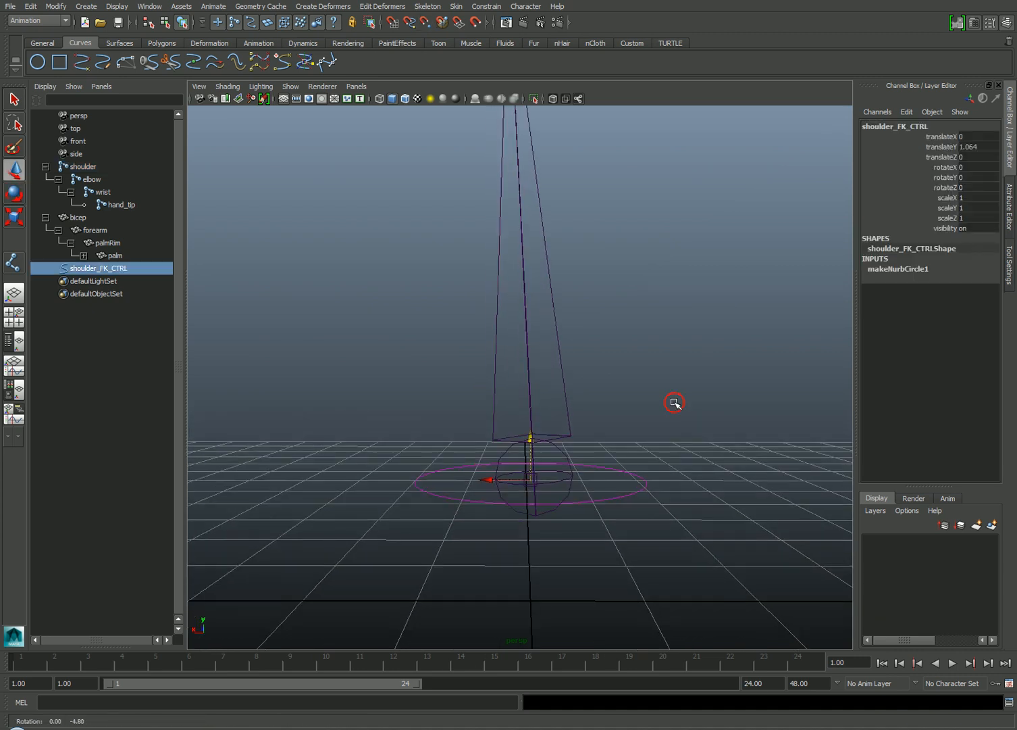
drag(529, 478, 586, 390)
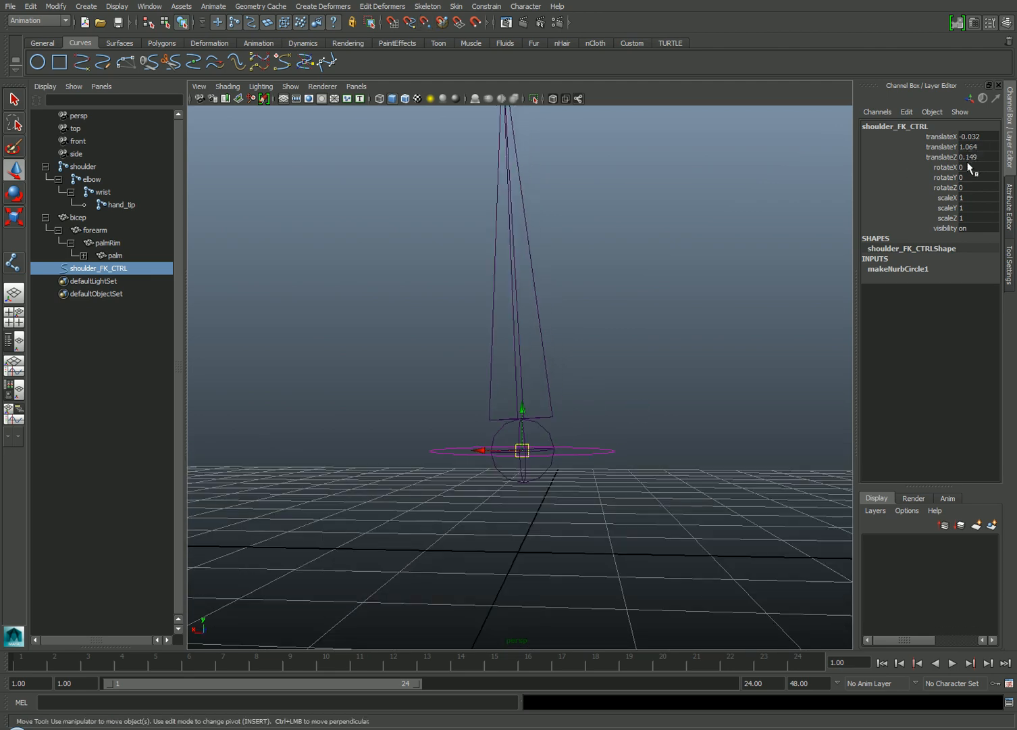
mouse_move(589, 338)
alt+mouse_down()
mouse_move(595, 334)
mouse_move(589, 345)
alt+mouse_up()
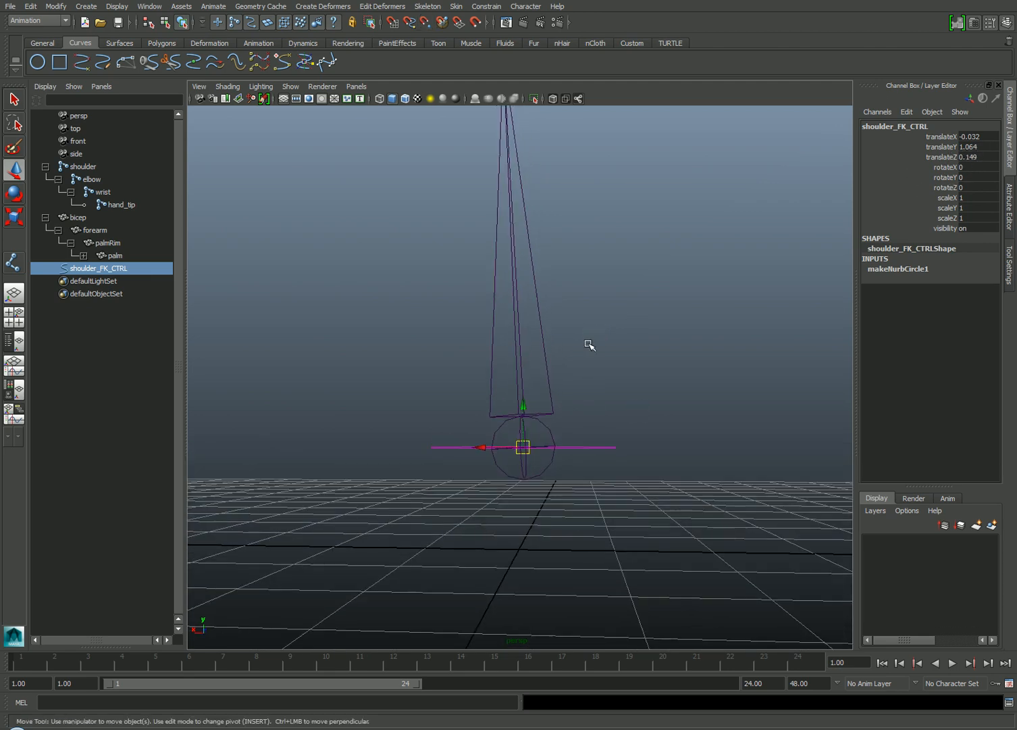
Switch the Move tool's axis orientation from World to Object with the shoulder joint selected.
click(544, 378)
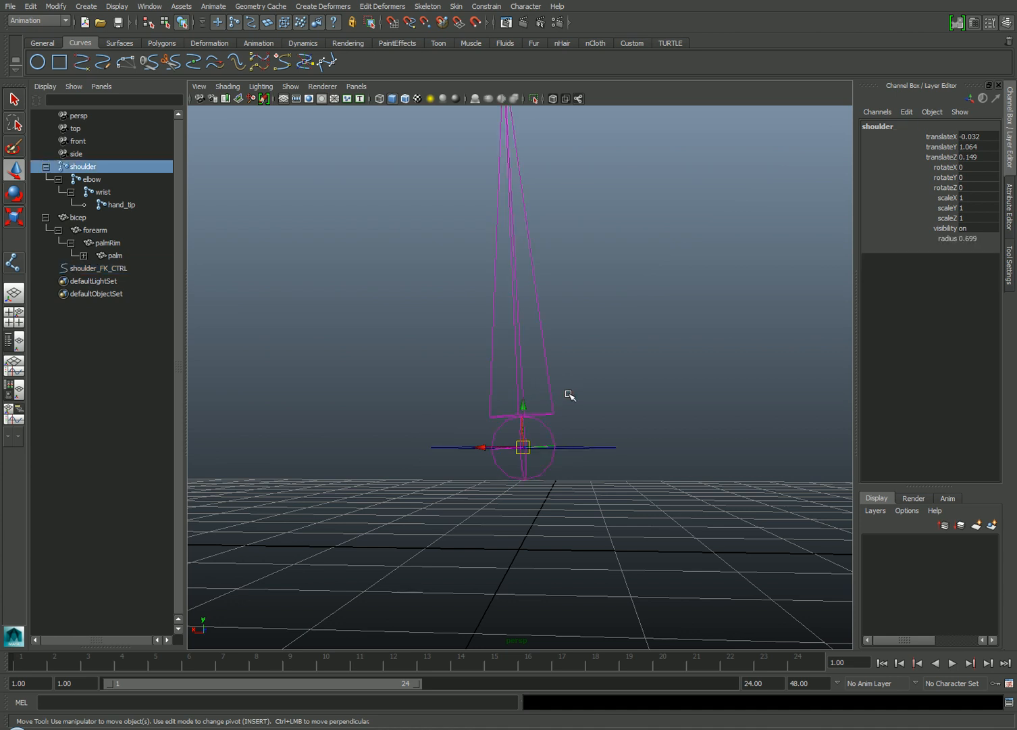
click(568, 387)
key(ctrl+z)
click(588, 325)
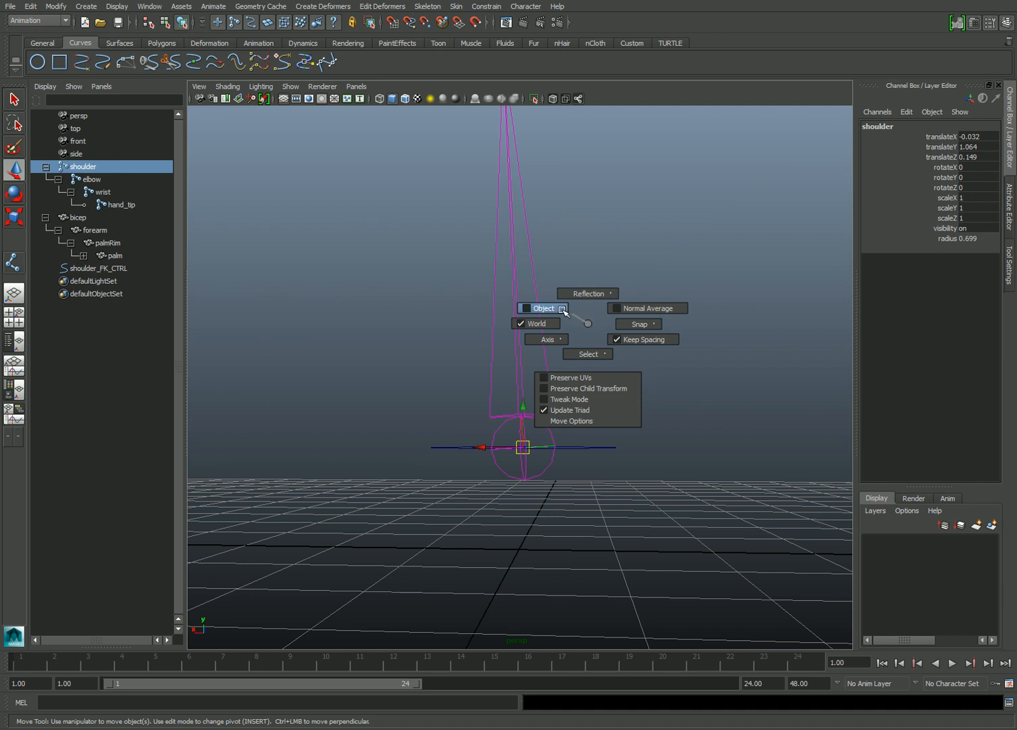
click(534, 308)
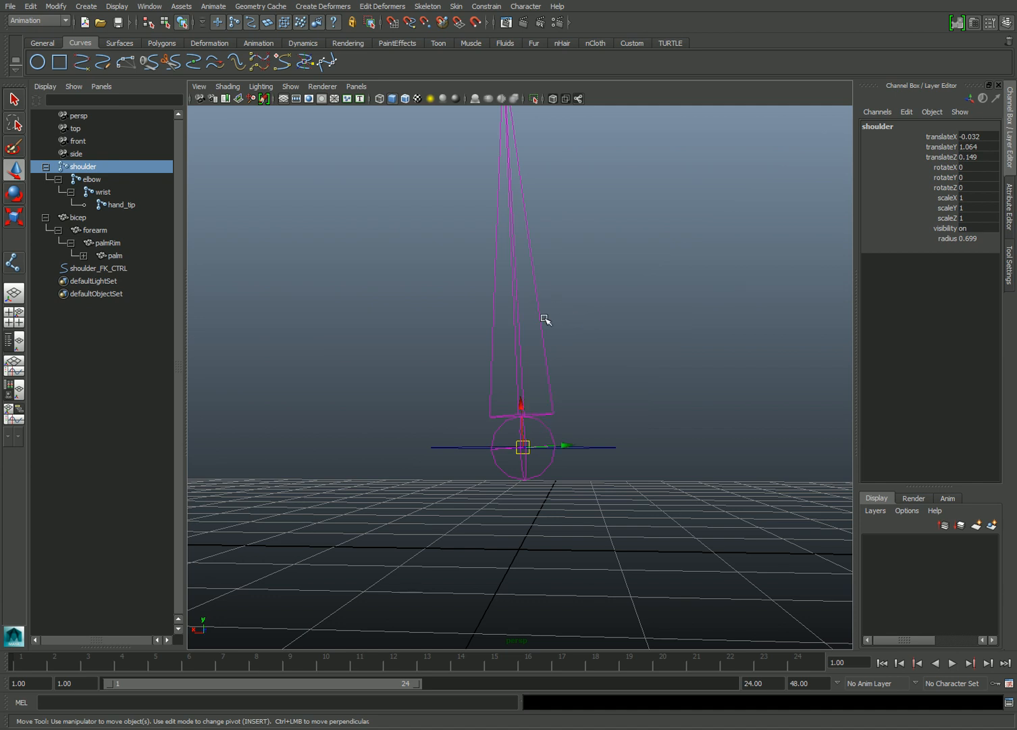
Rotate shoulder_FK_CTRL about -5.3 degrees around Z.
click(607, 446)
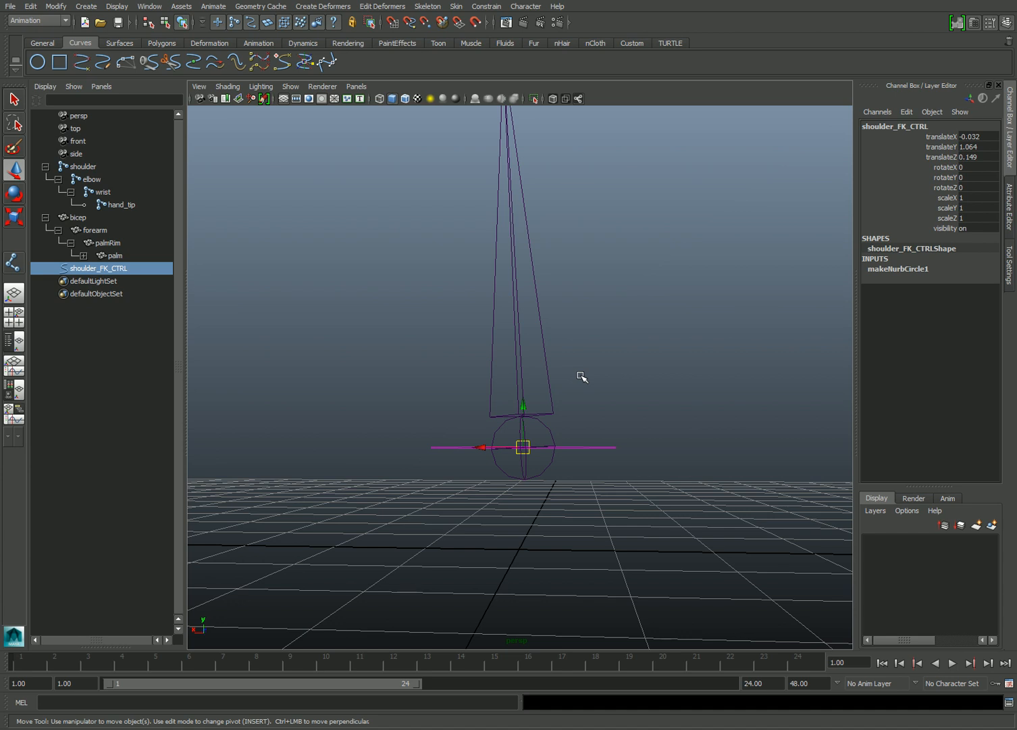
key(e)
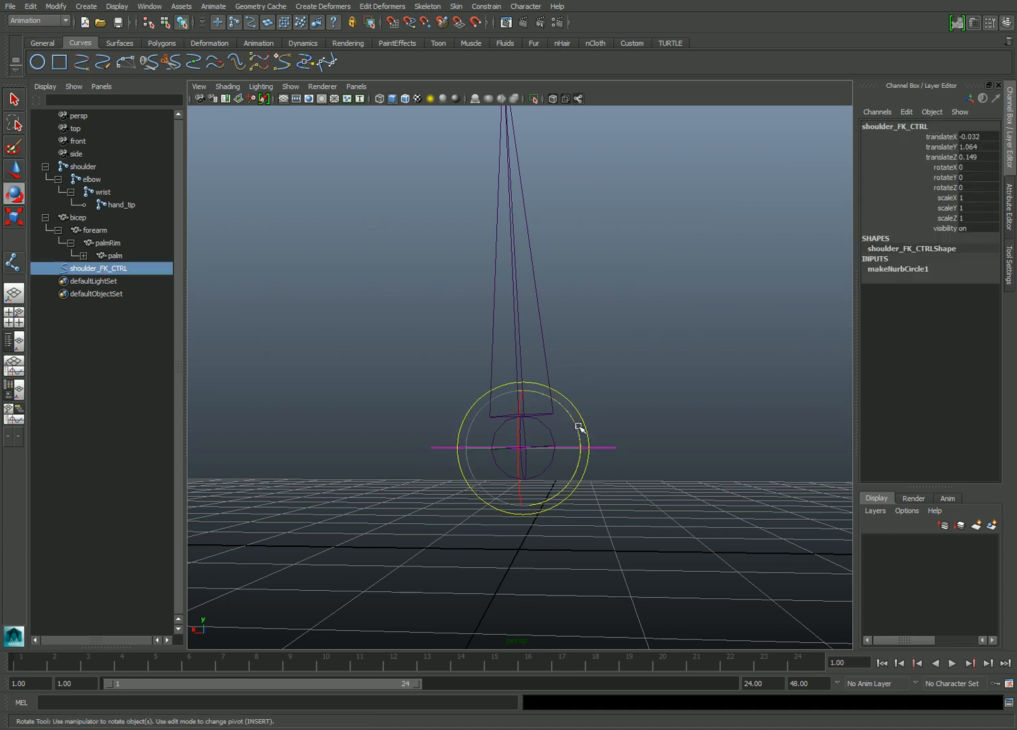
drag(578, 425, 577, 423)
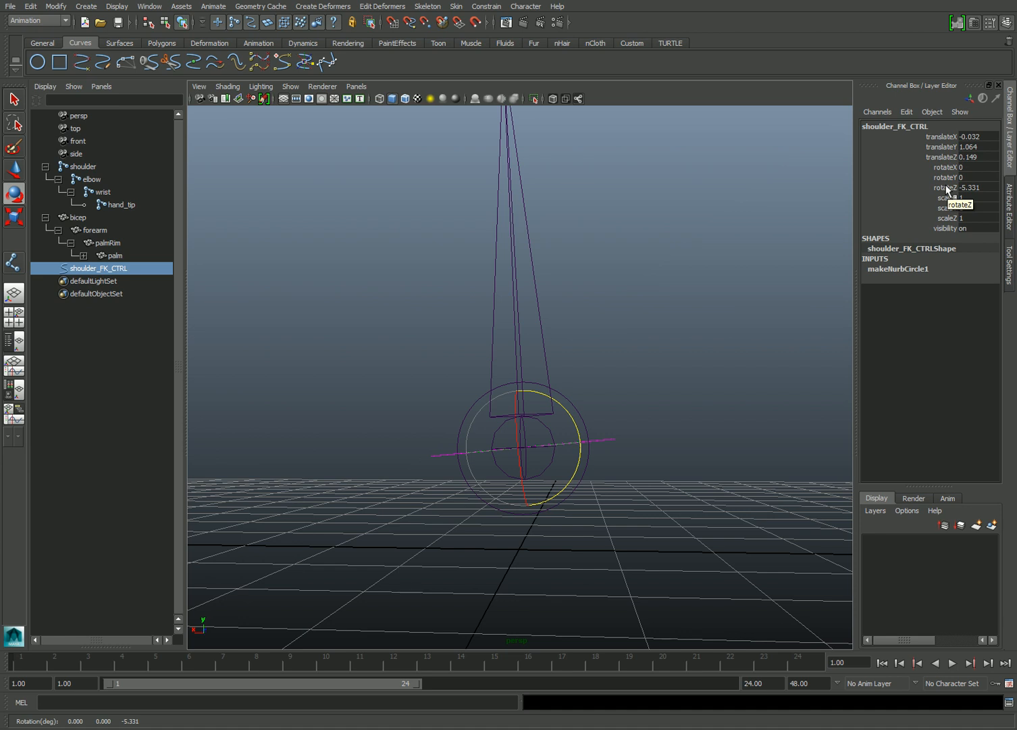
Try freezing the transformations of shoulder_FK_CTRL after comparing its axes with the shoulder joint's.
click(522, 262)
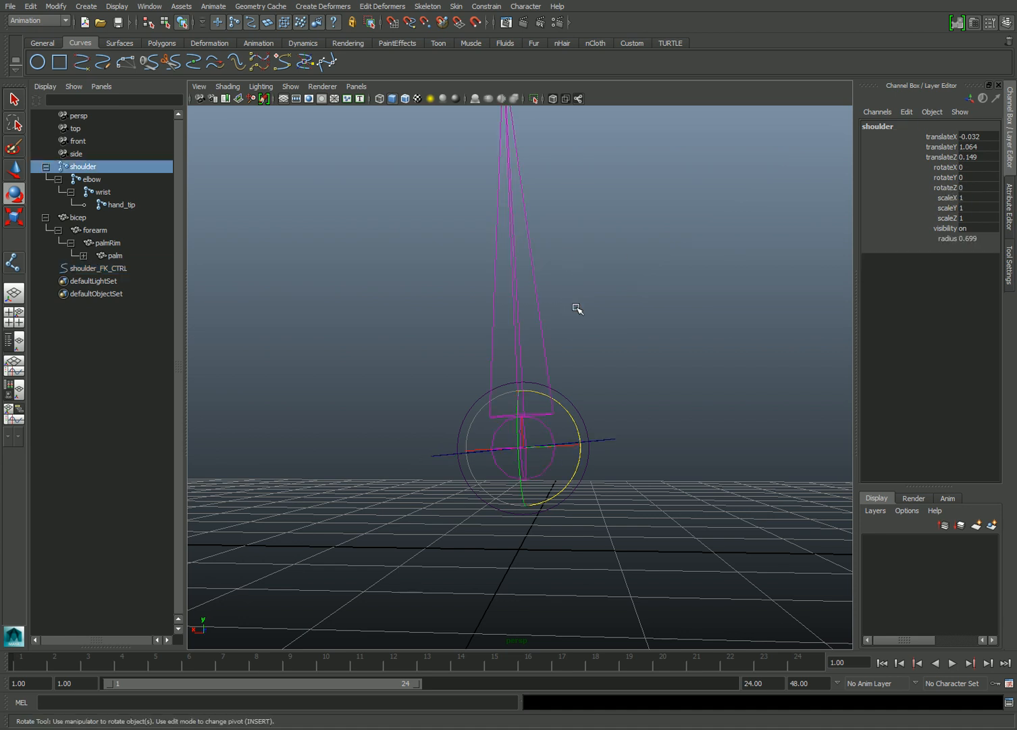
click(588, 420)
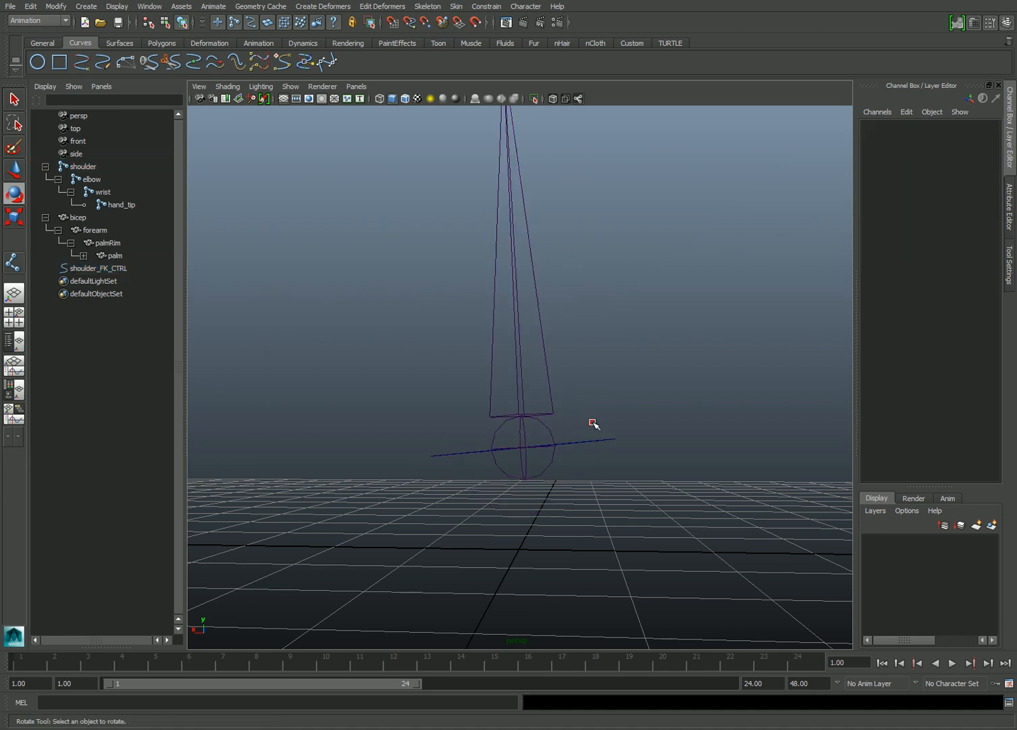
click(609, 451)
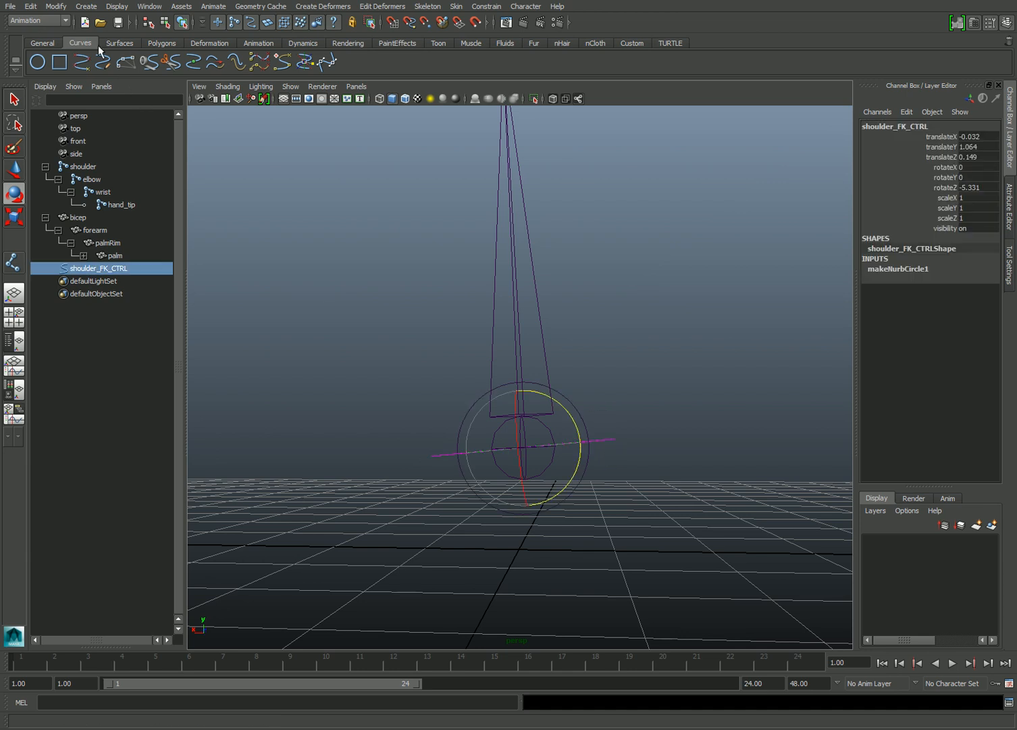
click(58, 10)
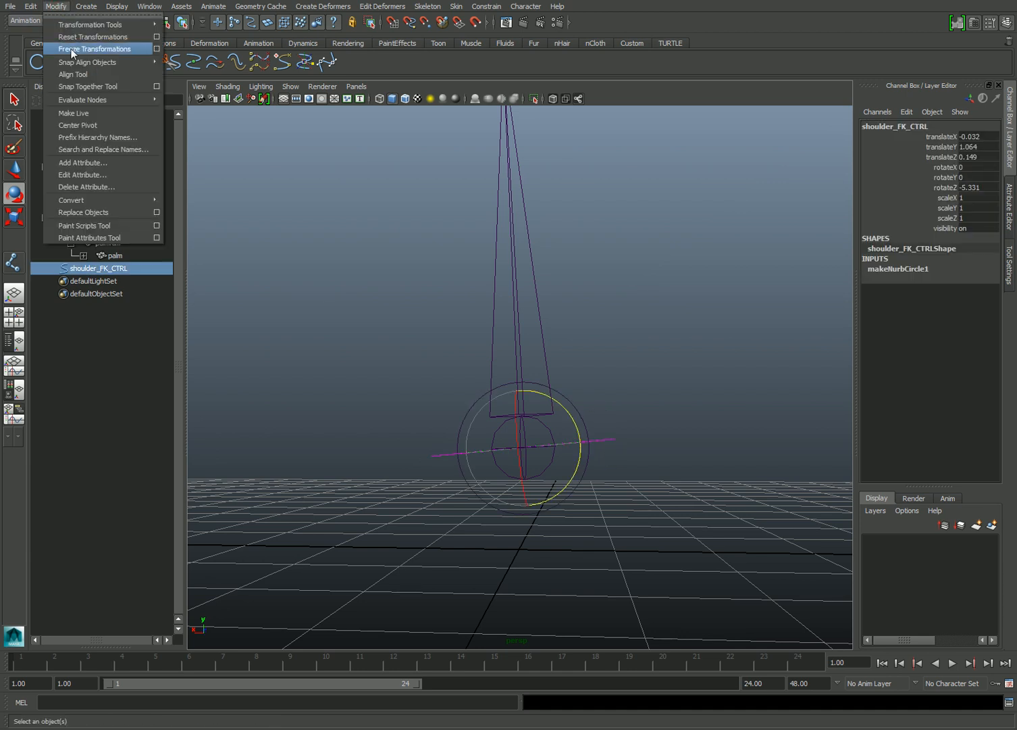
click(71, 49)
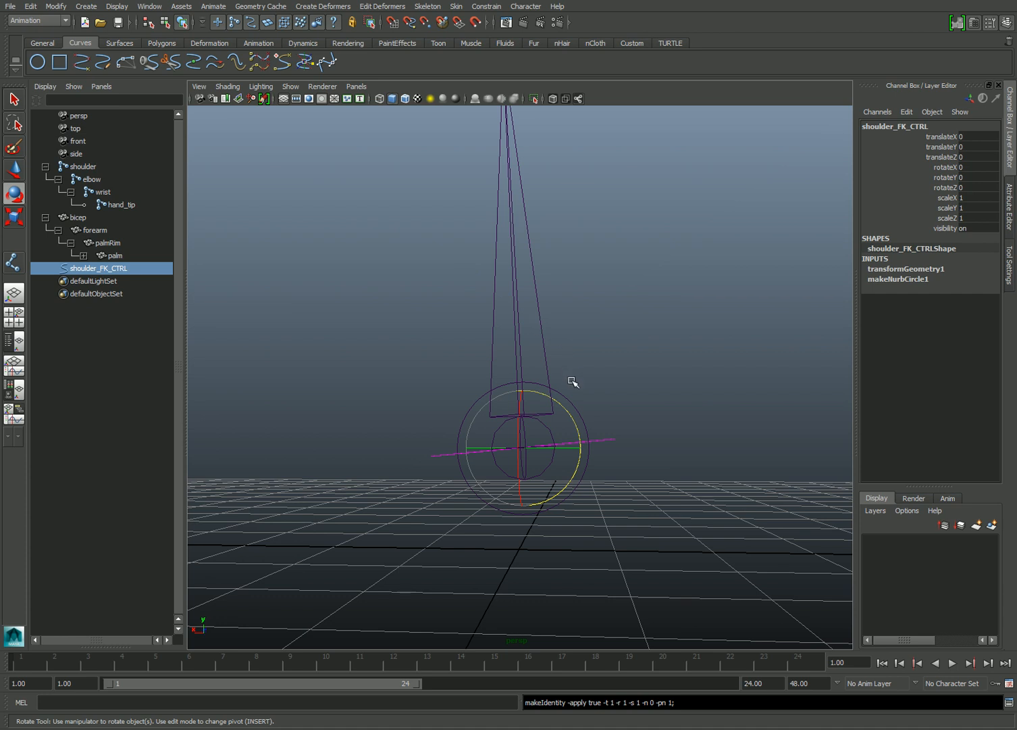
alt+drag(594, 406, 610, 402)
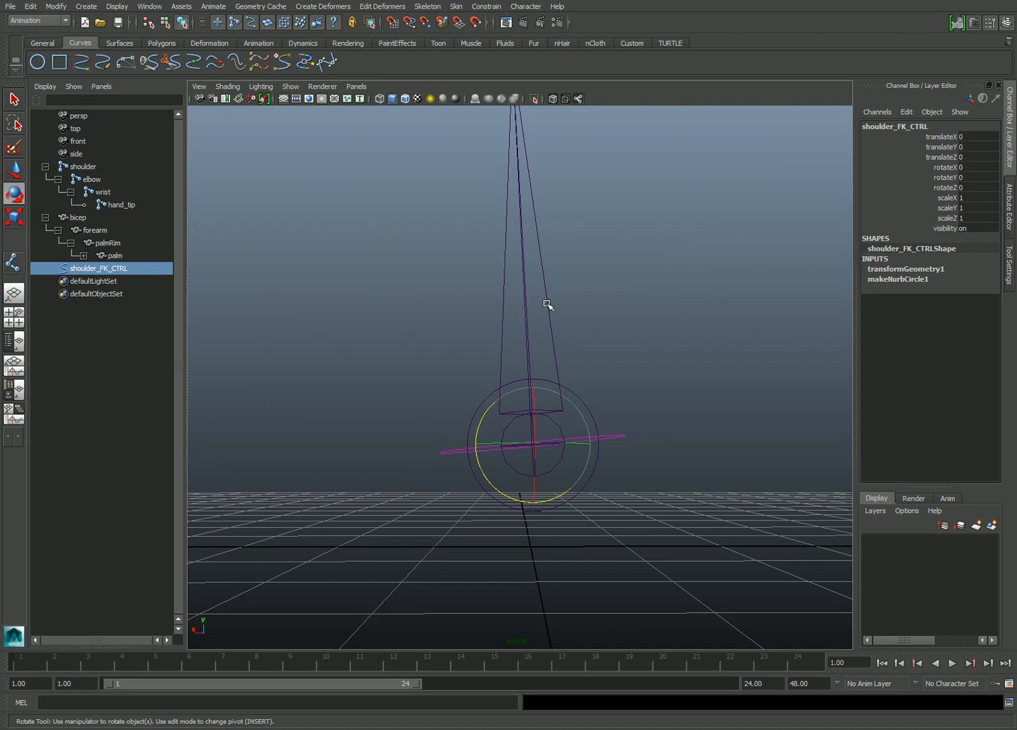
Undo the freeze, rotation and move of shoulder_FK_CTRL, back to the unmoved circle at the origin.
key(ctrl+z)
key(ctrl+z)
key(ctrl+z)
key(ctrl+z)
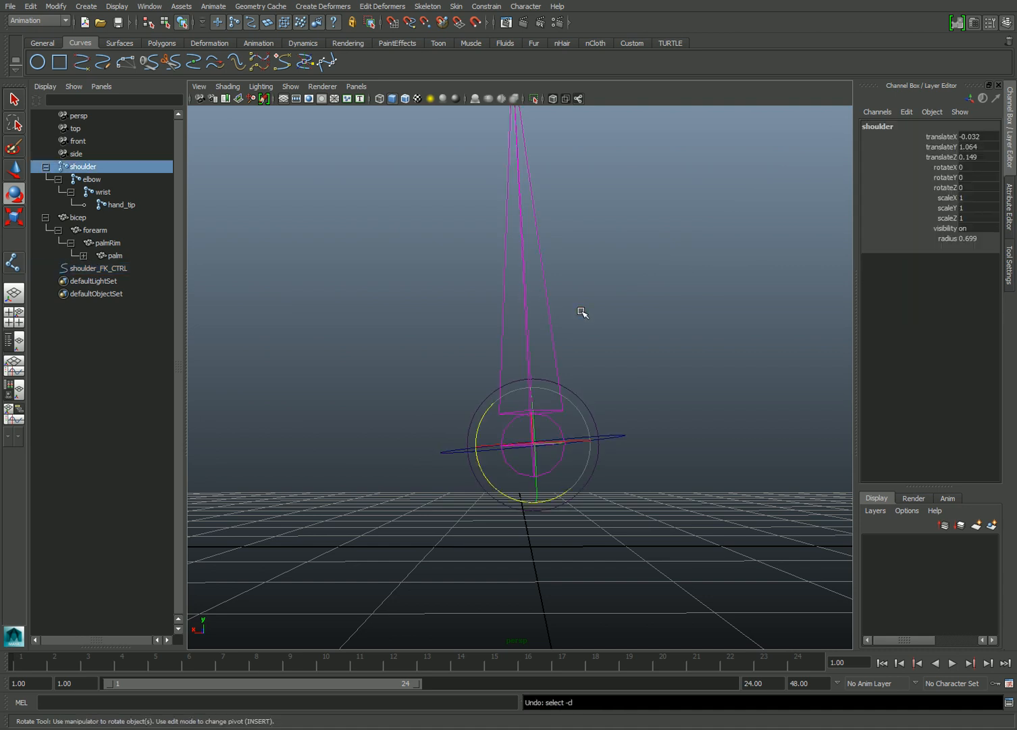
key(ctrl+z)
key(ctrl+z)
key(ctrl+z)
key(ctrl+z)
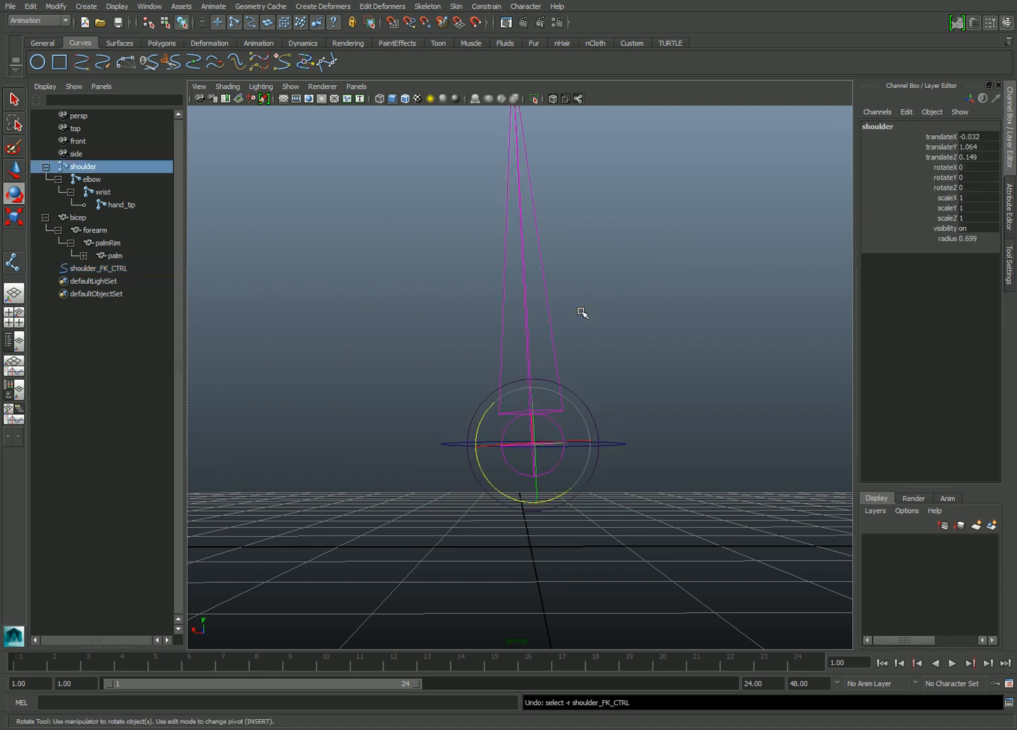
key(ctrl+z)
key(ctrl+z)
key(ctrl+z)
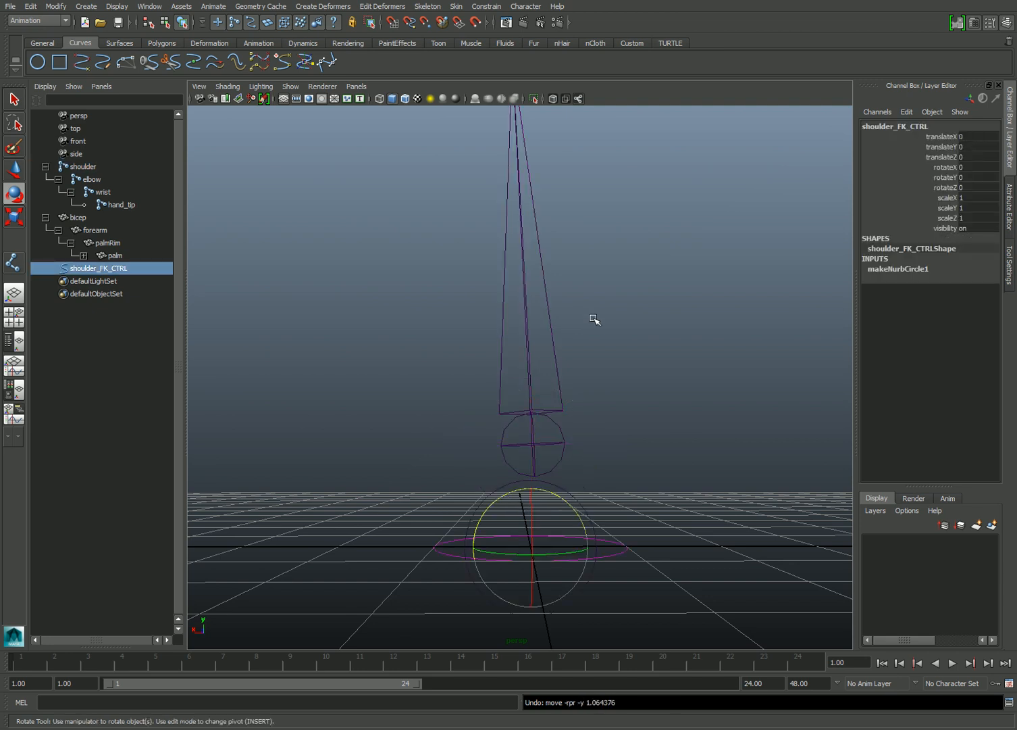
alt+right_drag(592, 318, 562, 327)
alt+middle_drag(562, 328, 569, 319)
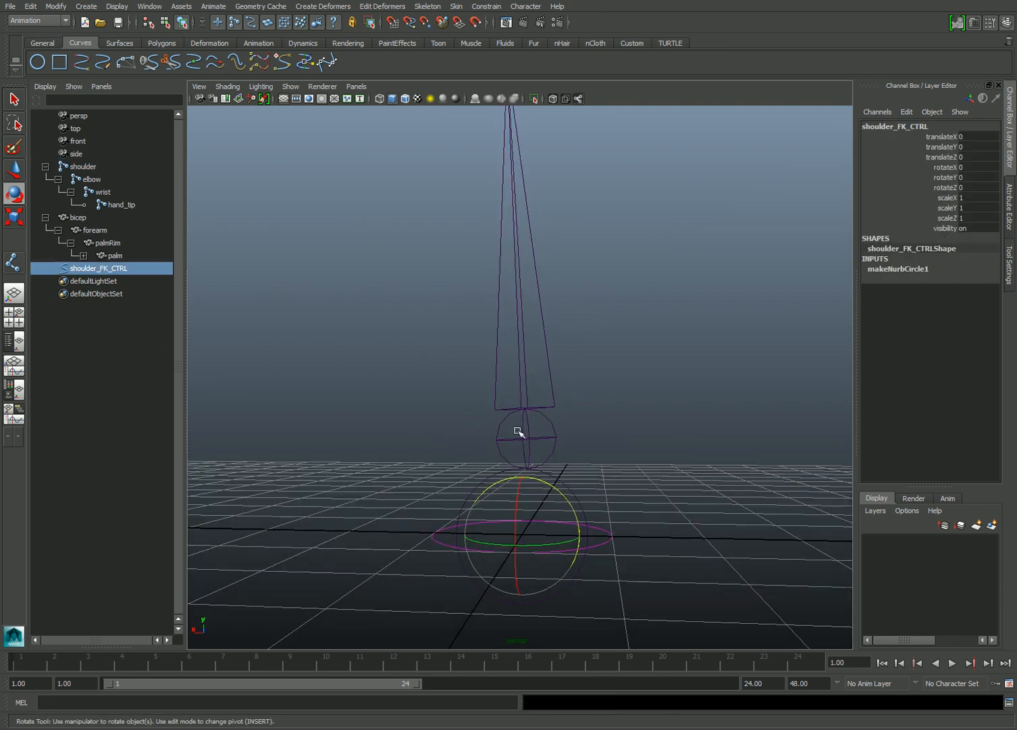
Group shoulder_FK_CTRL by itself and rename the group shoulder_FK_offset.
click(572, 517)
drag(571, 518, 625, 566)
key(ctrl+g)
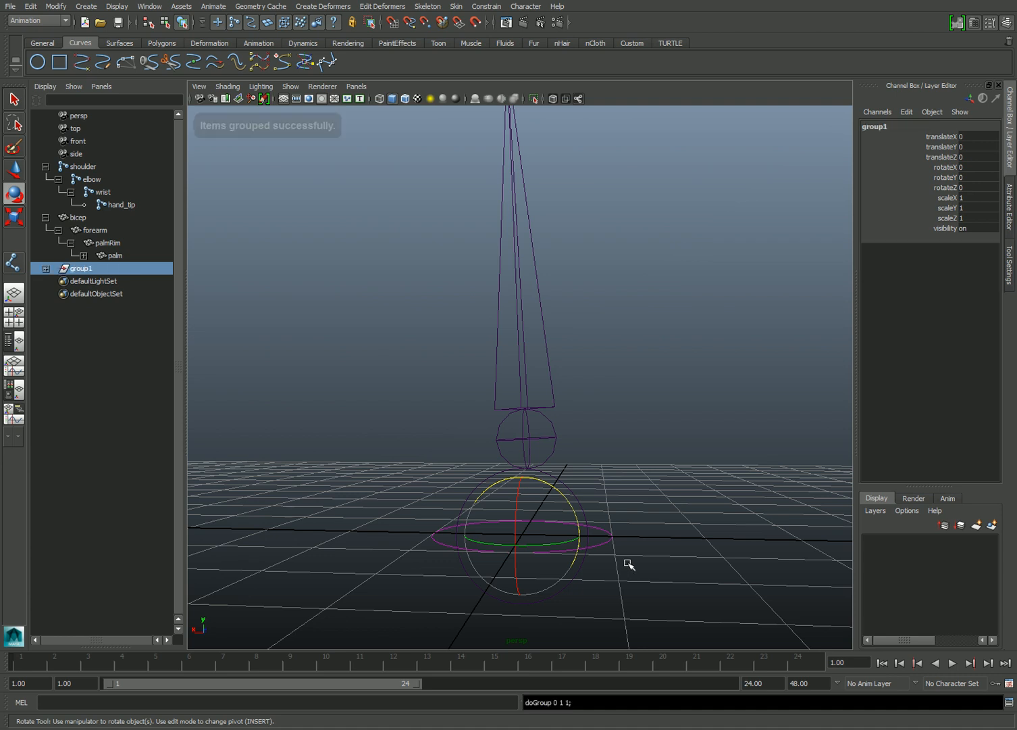
click(46, 268)
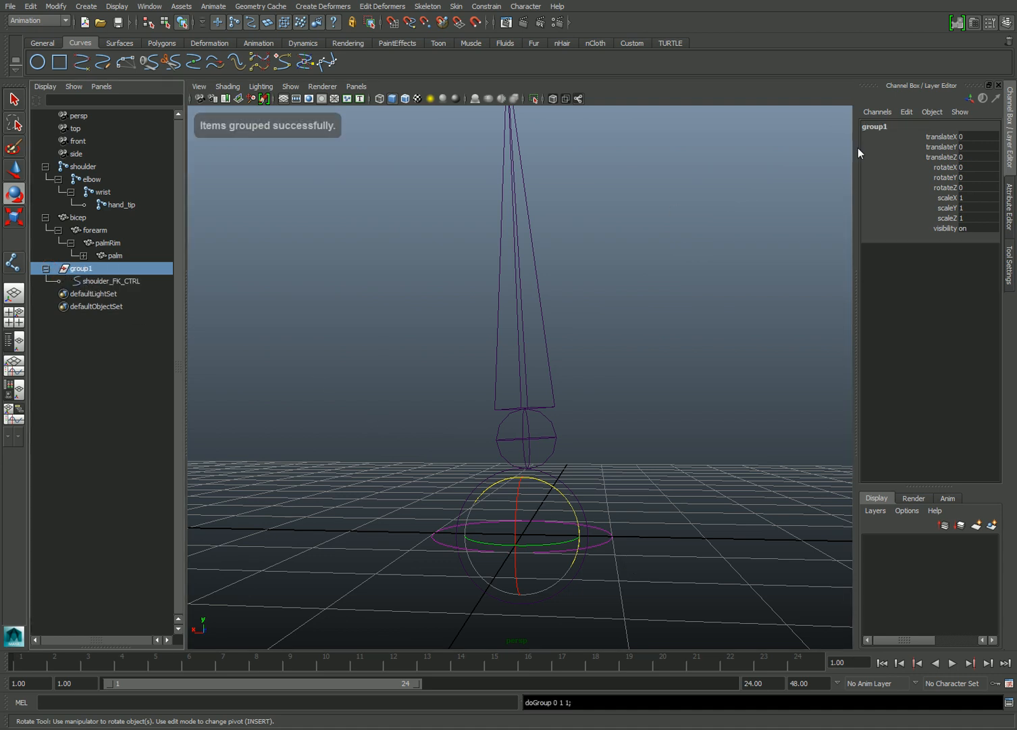
double_click(905, 126)
text(shoul)
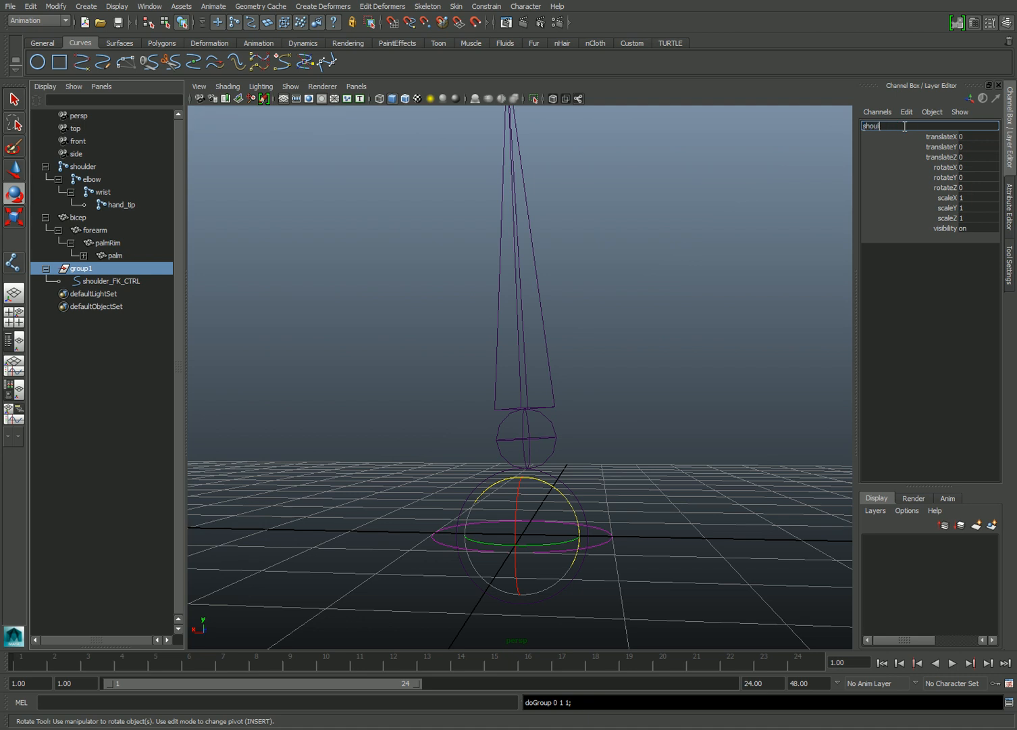
text(der_FK_offset)
key(Return)
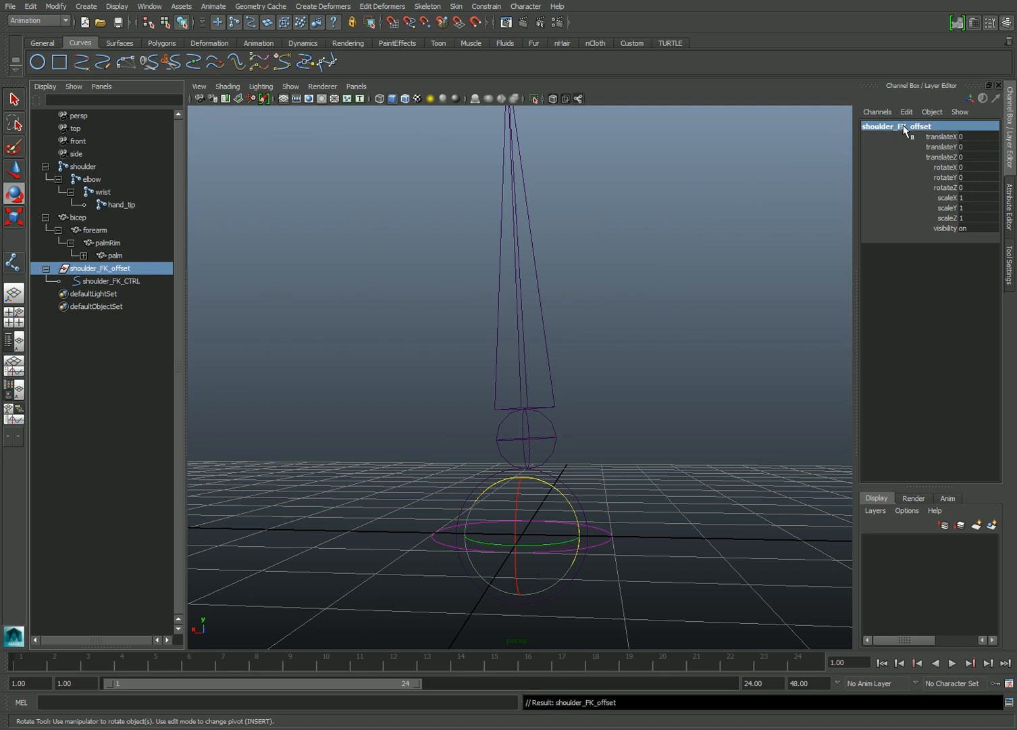
Parent shoulder_FK_offset under the shoulder joint and set all its translate and rotate values to 0.
click(102, 283)
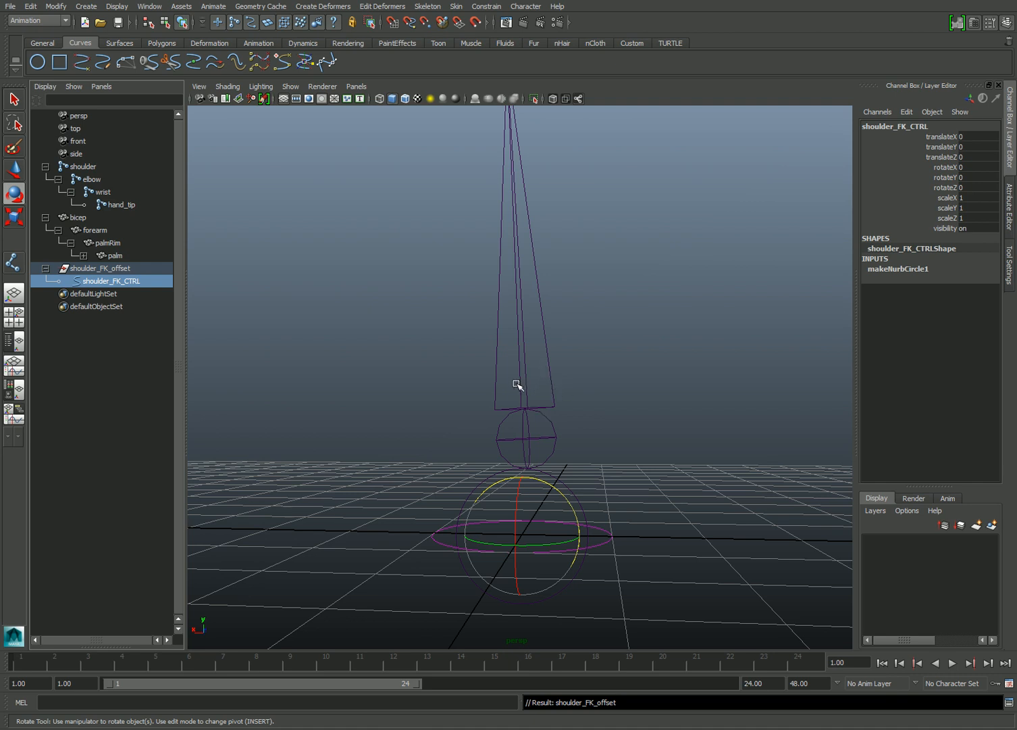
click(107, 271)
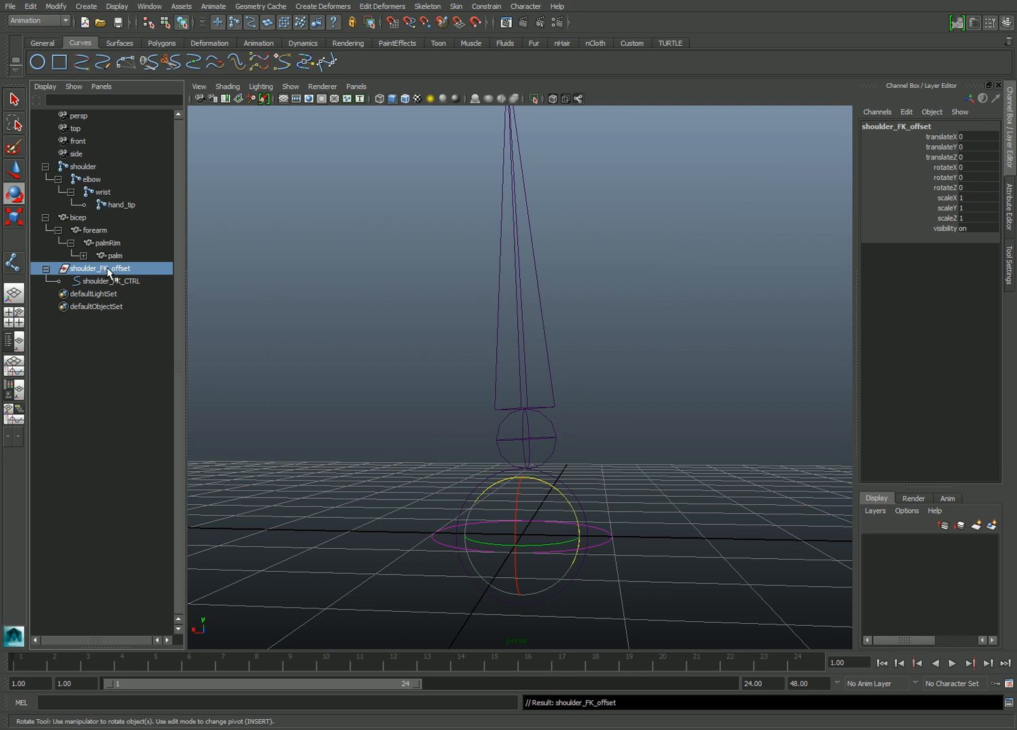
mouse_move(106, 267)
middle_down()
mouse_move(109, 277)
mouse_move(129, 234)
mouse_move(86, 171)
middle_up()
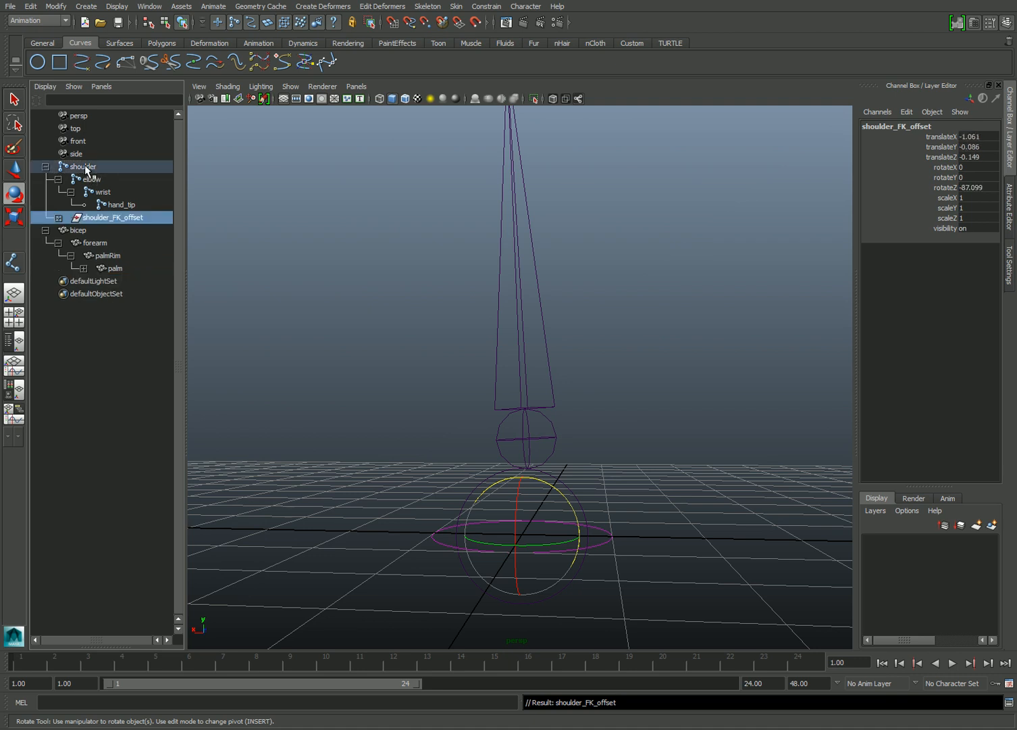
drag(990, 187, 988, 139)
text(0)
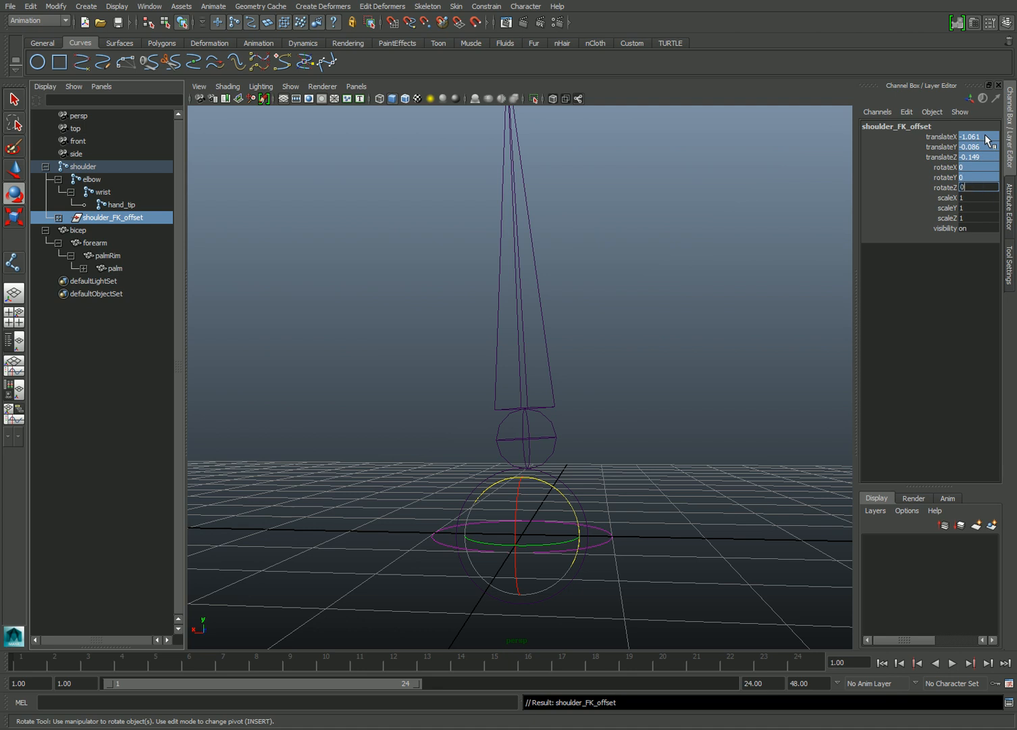
key(Return)
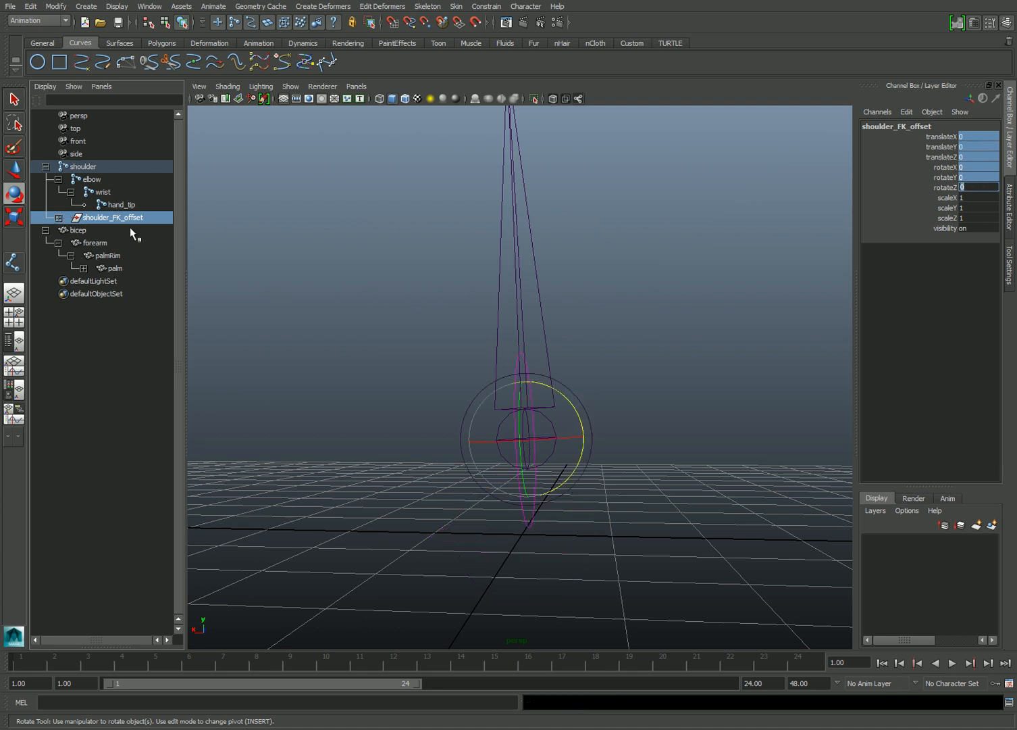
Unparent shoulder_FK_offset from the shoulder joint, moving it to the top level of the scene hierarchy.
click(59, 217)
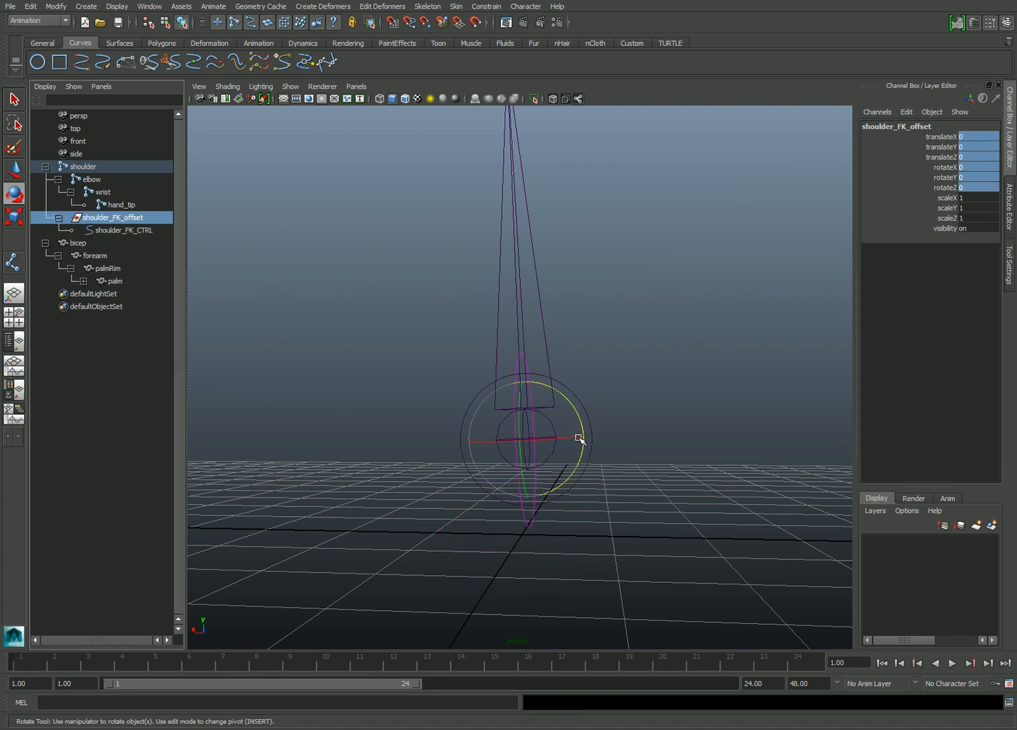
click(121, 230)
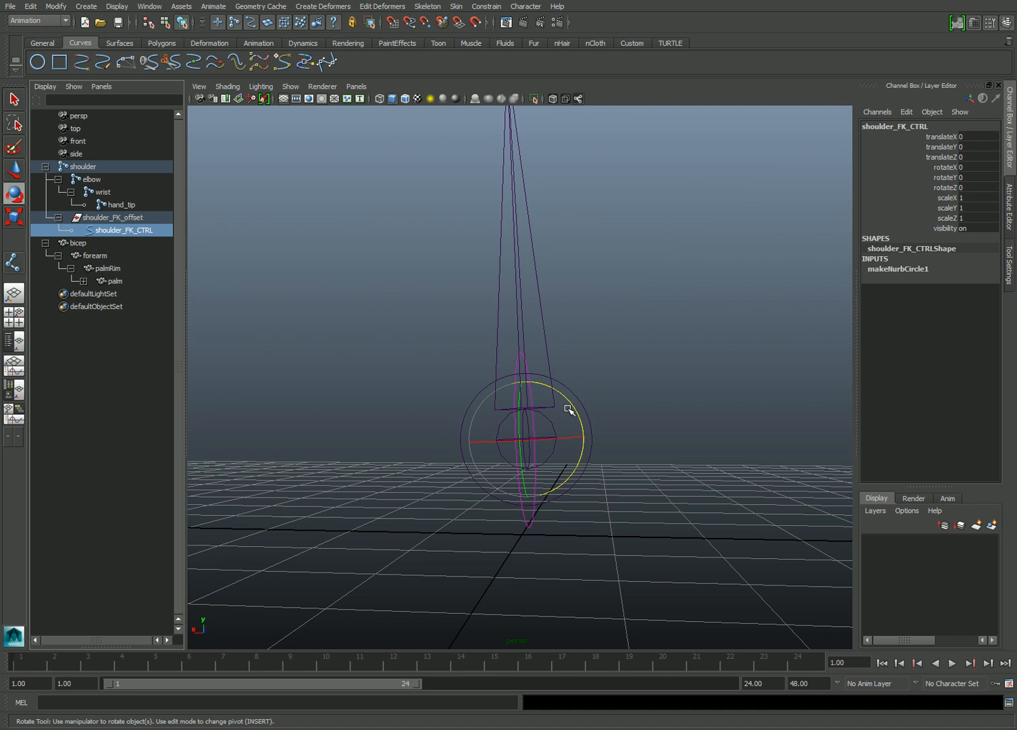
click(128, 219)
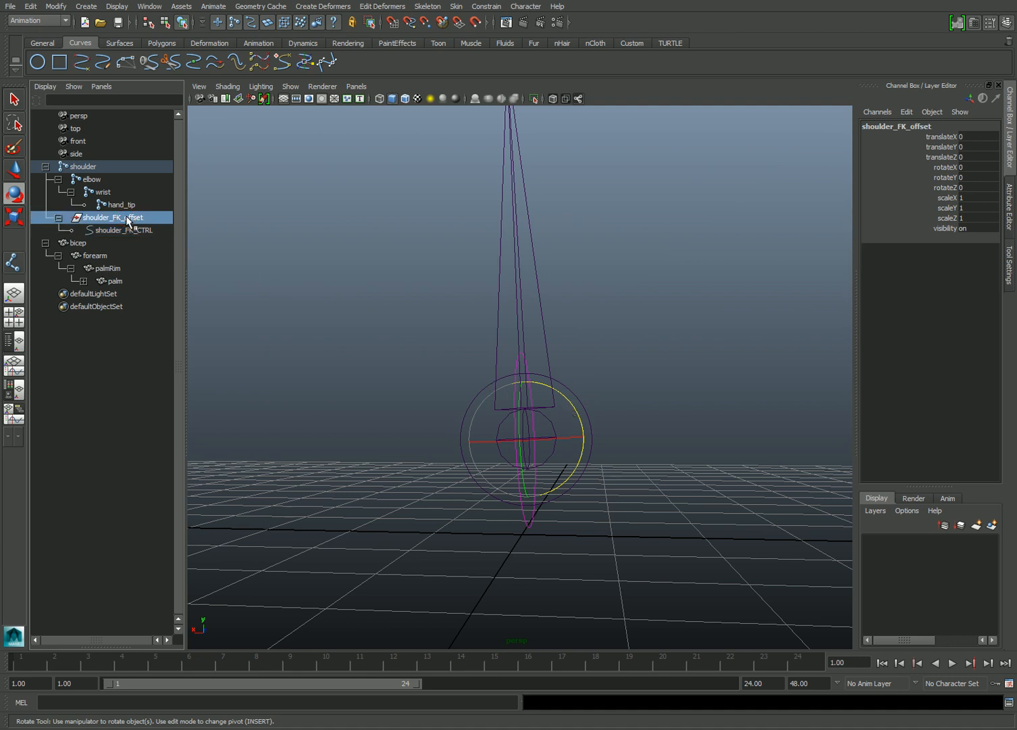
drag(127, 219, 117, 319)
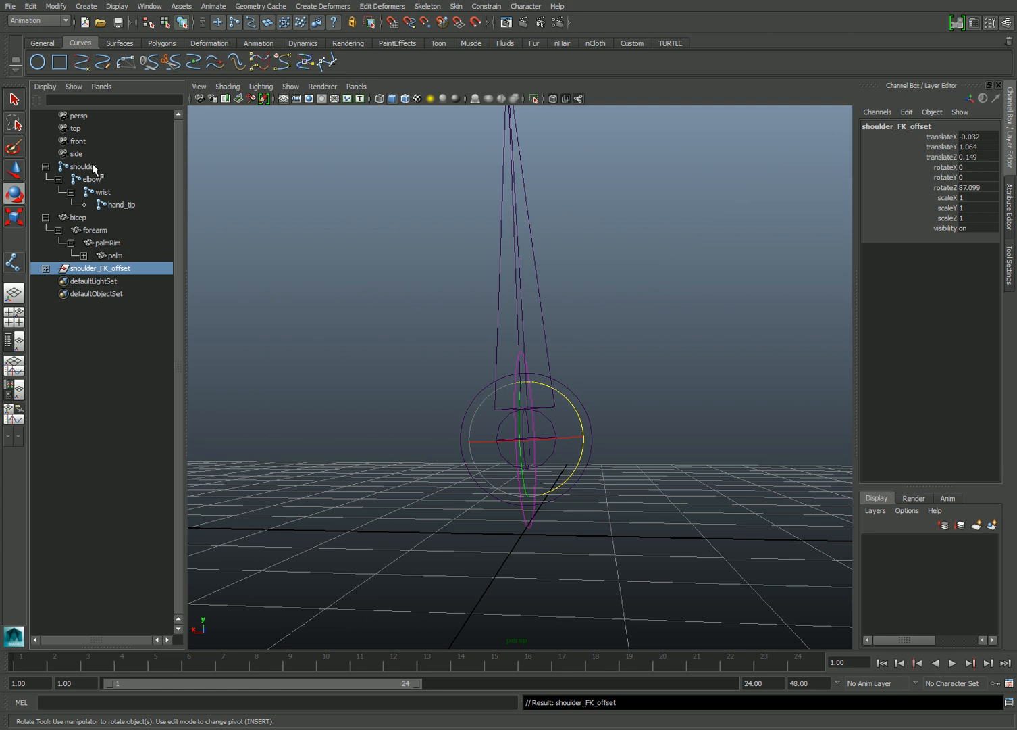
Set shoulder_FK_CTRL's rotateZ to 90 after trying and undoing 90 on rotateX.
click(46, 269)
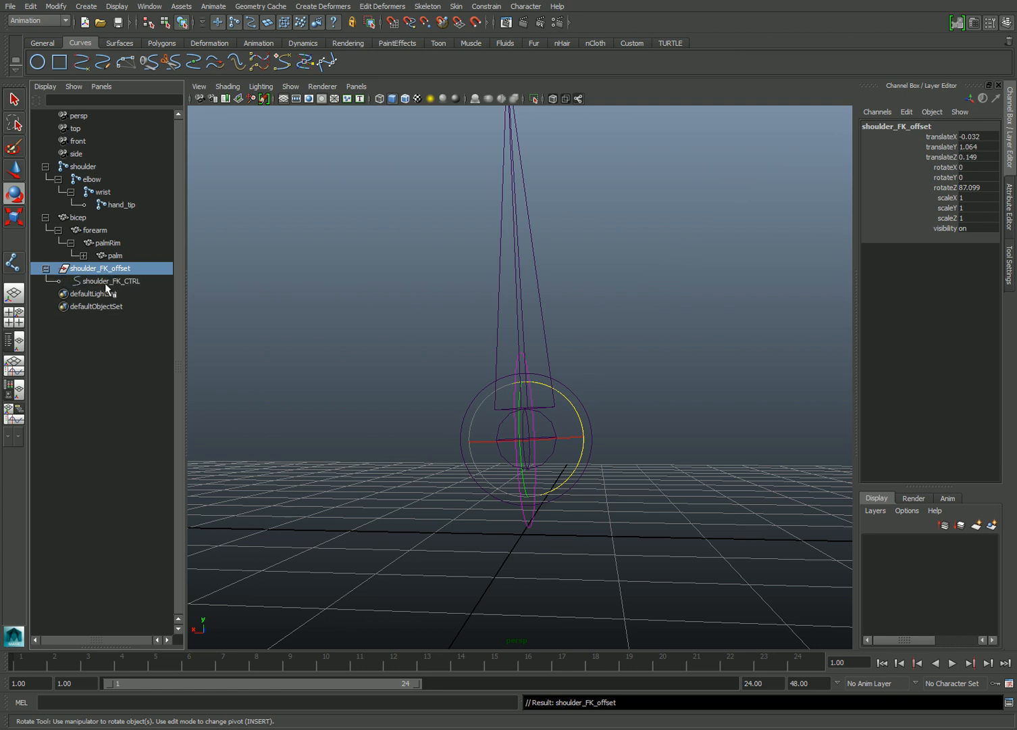
click(109, 282)
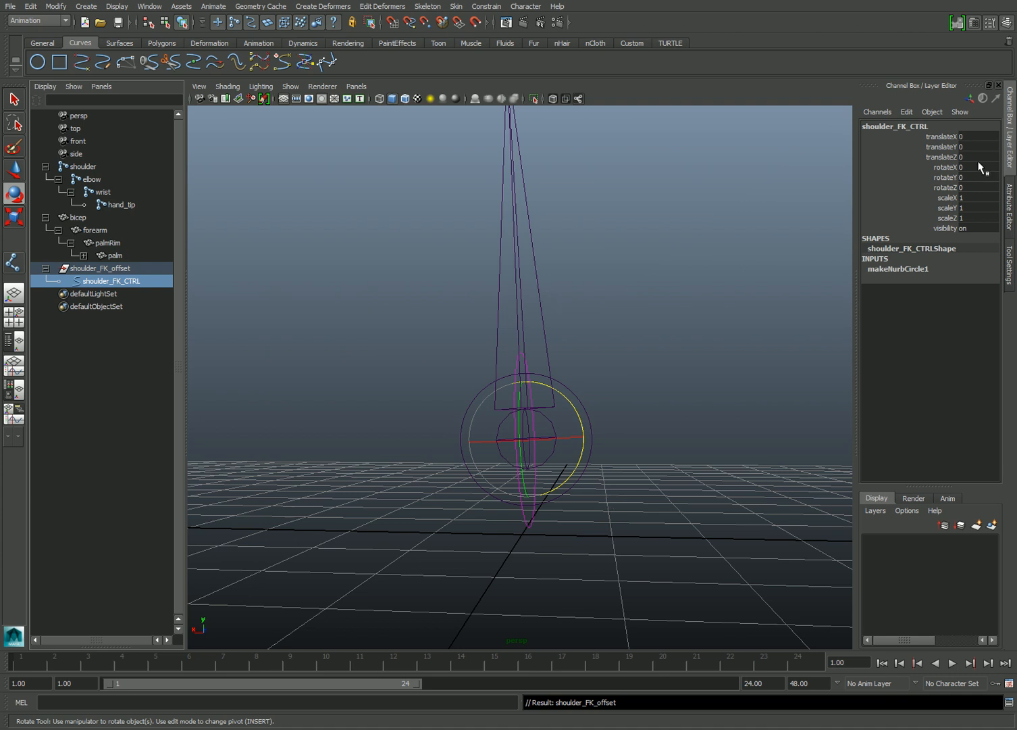
key(Return)
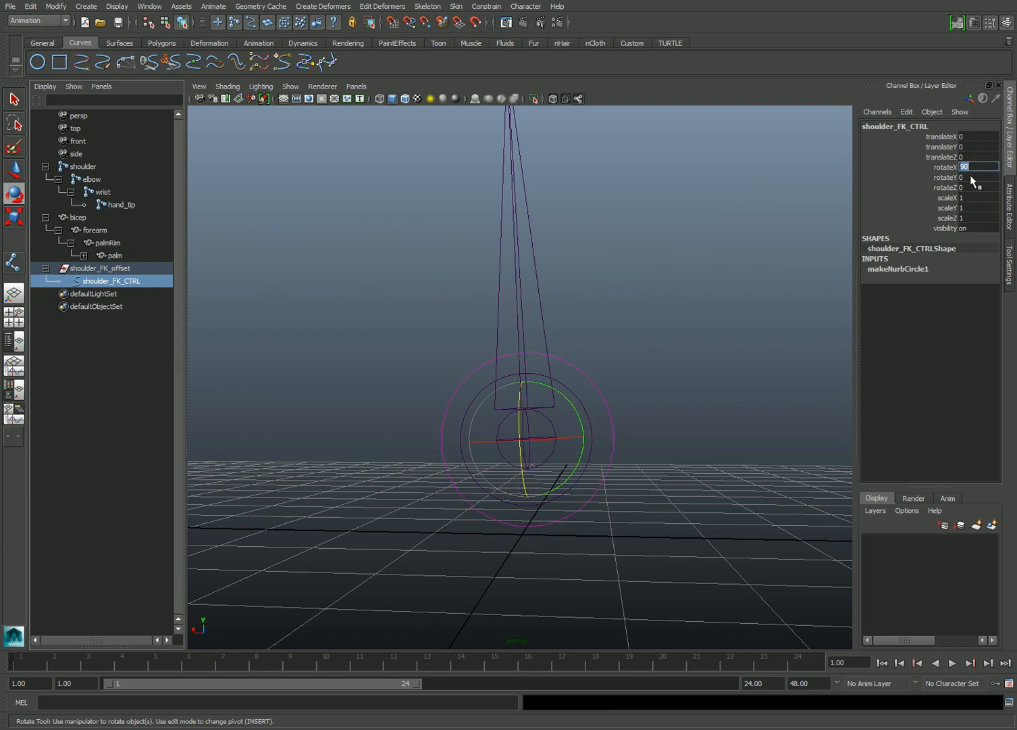
key(ctrl+z)
click(967, 188)
text(90)
key(Return)
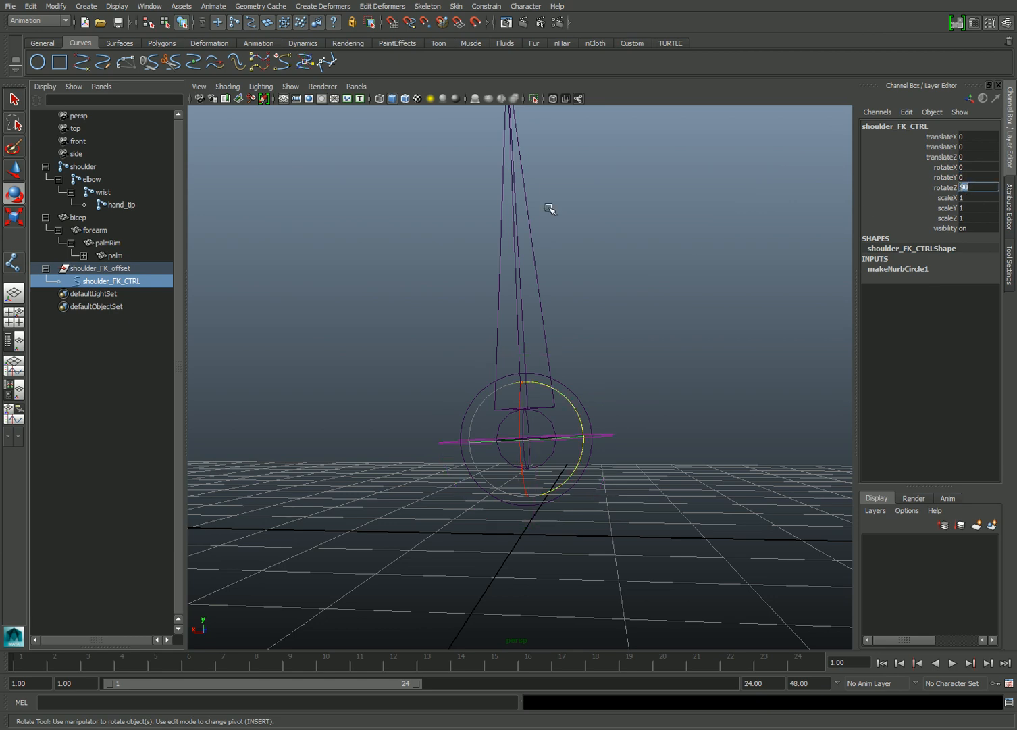
Scale shoulder_FK_CTRL uniformly to about 1.327.
key(r)
drag(531, 438, 588, 429)
mouse_move(588, 429)
alt+middle_down()
mouse_move(597, 411)
mouse_move(601, 422)
alt+middle_up()
alt+drag(601, 422, 529, 410)
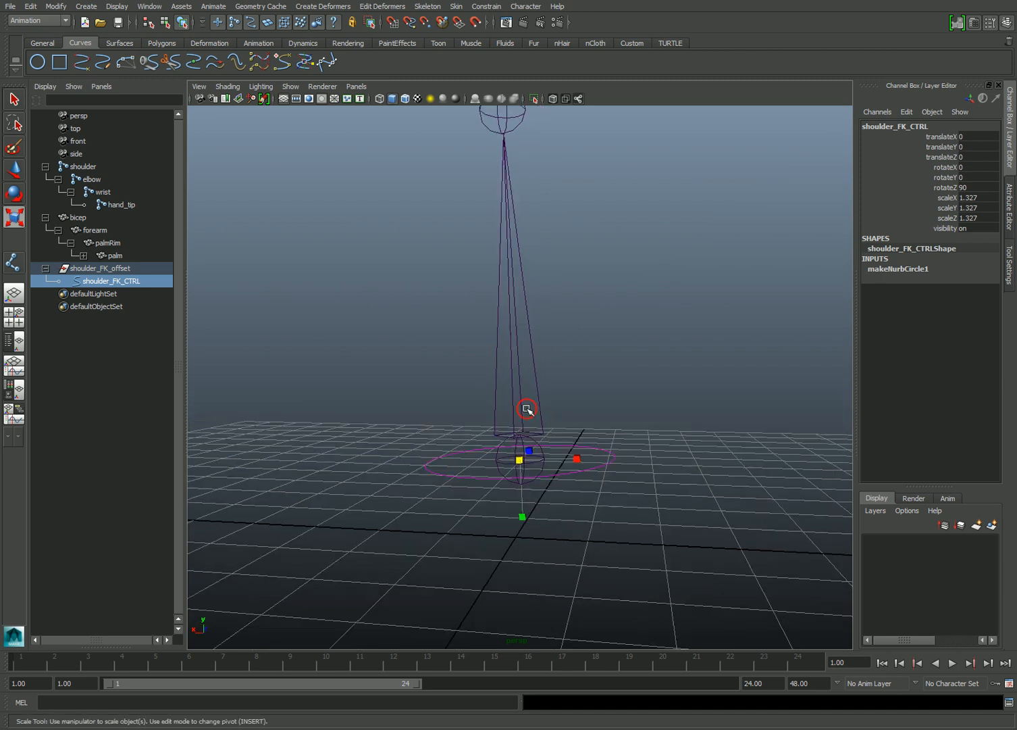
Freeze the transformations of shoulder_FK_CTRL, leaving its shoulder_FK_offset group unfrozen.
click(97, 270)
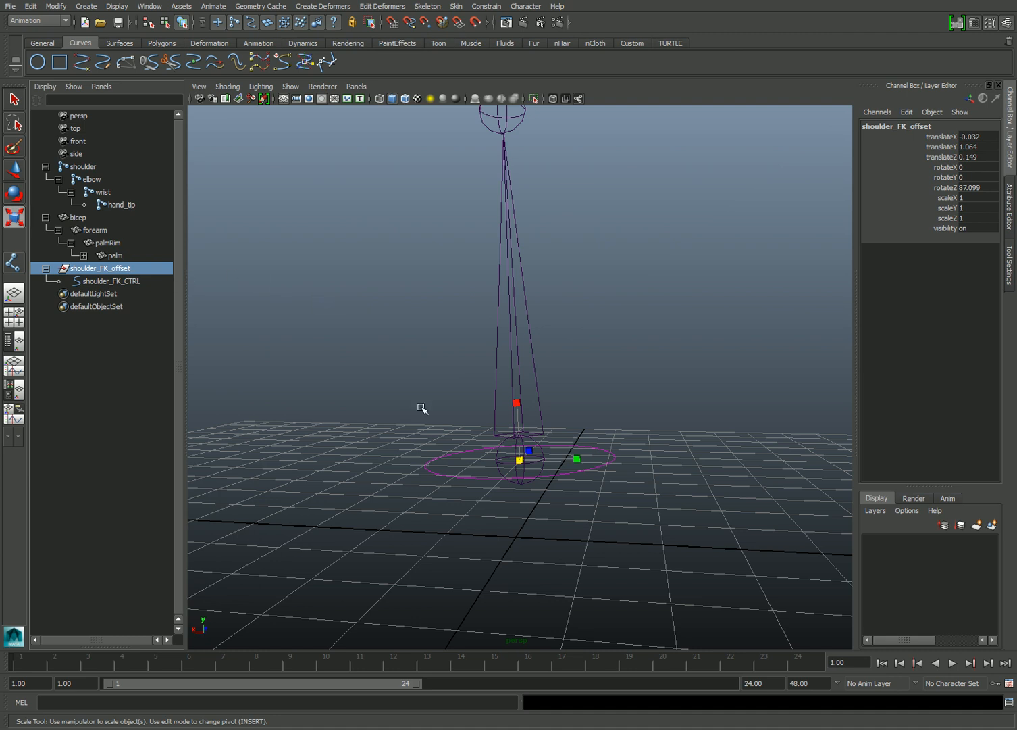
click(460, 476)
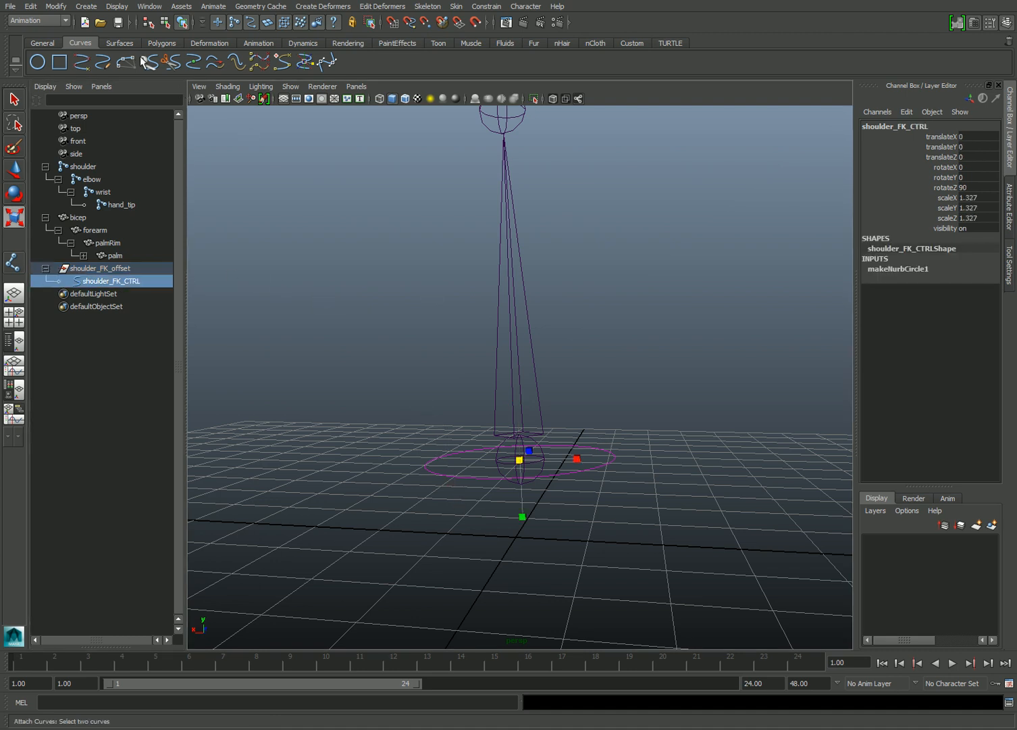
click(56, 6)
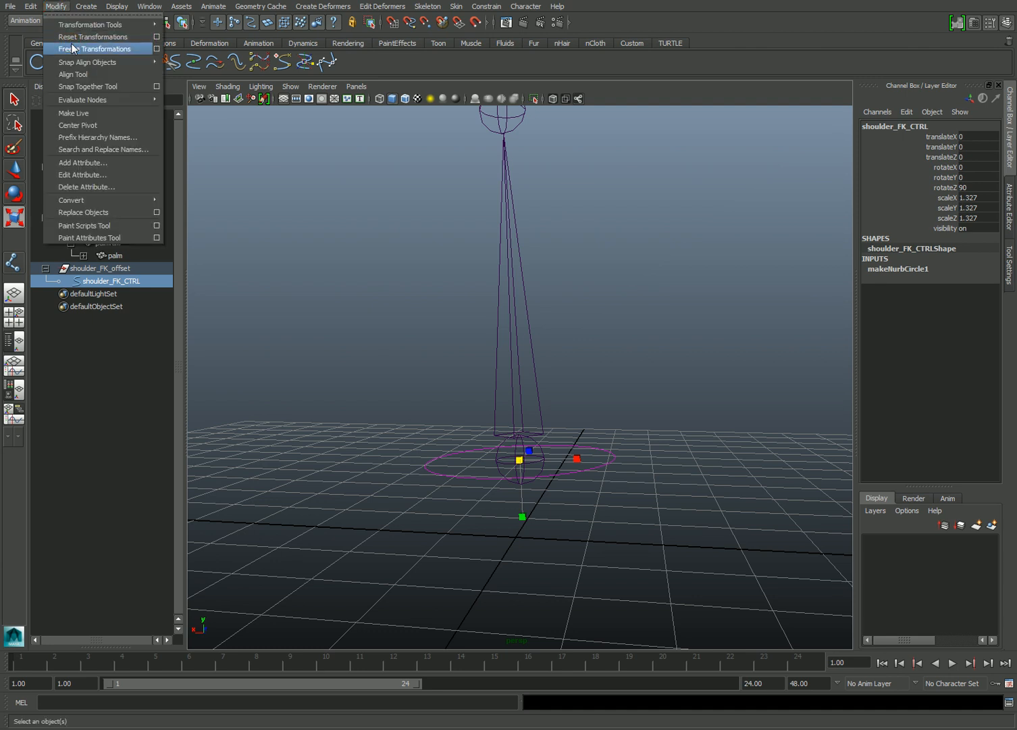
click(72, 48)
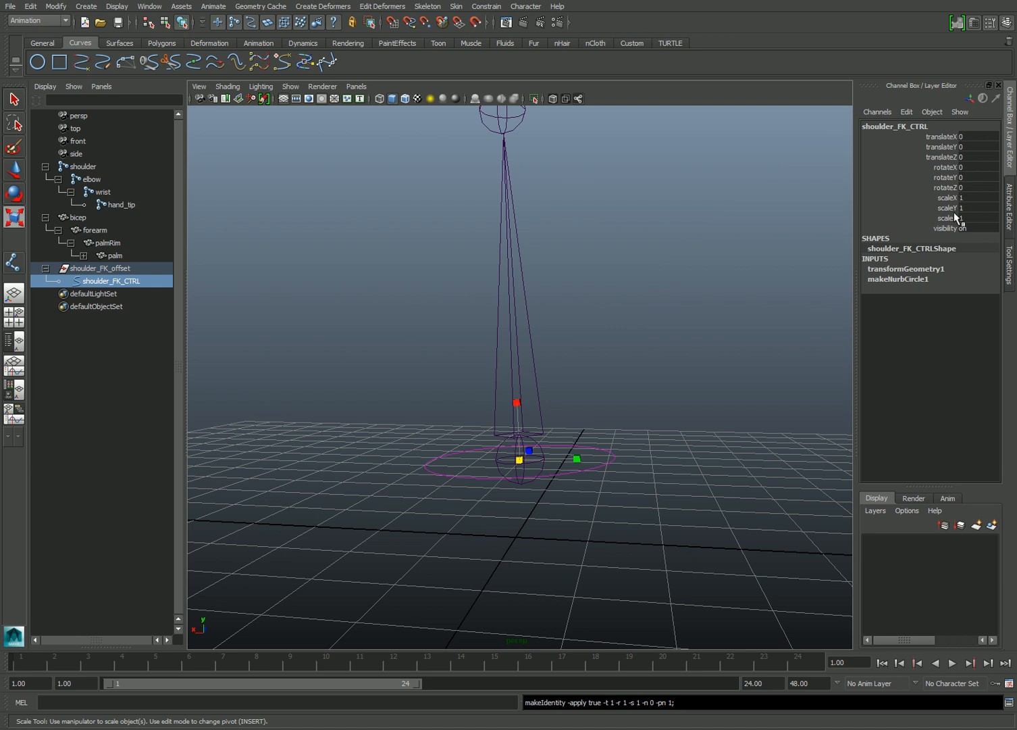
Examine the axis alignment of shoulder_FK_CTRL against the shoulder joint using the Move tool.
alt+drag(610, 434, 605, 389)
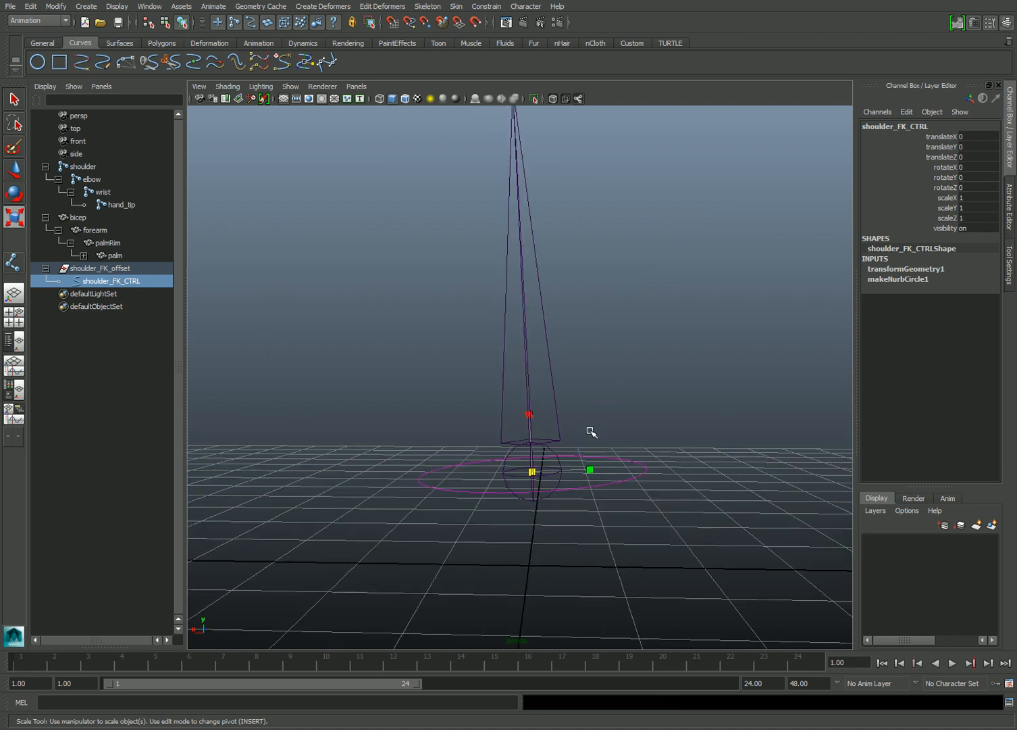
click(591, 431)
key(w)
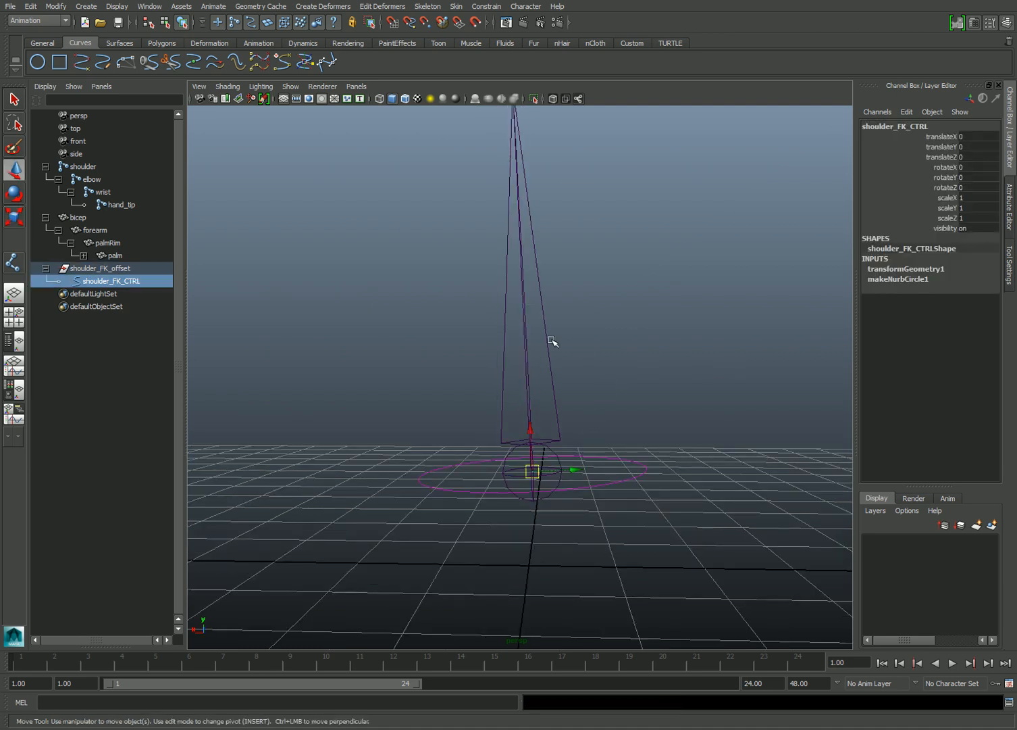
drag(527, 331, 637, 485)
alt+drag(608, 394, 483, 338)
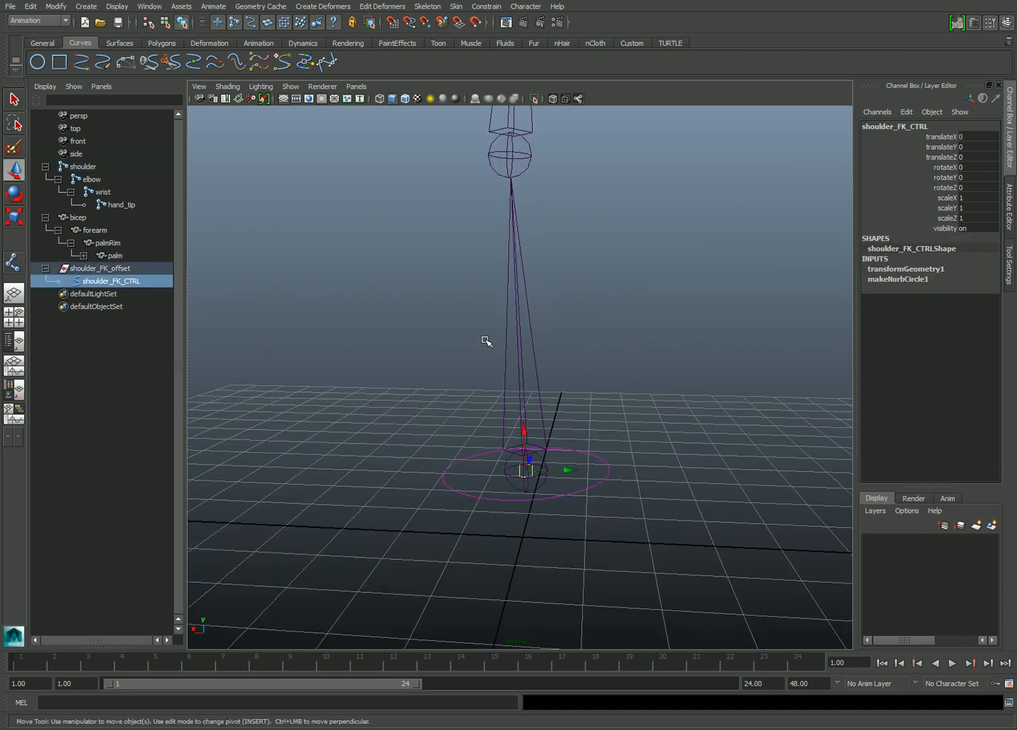
Delete the construction history of the shoulder_FK_CTRL curve.
click(502, 336)
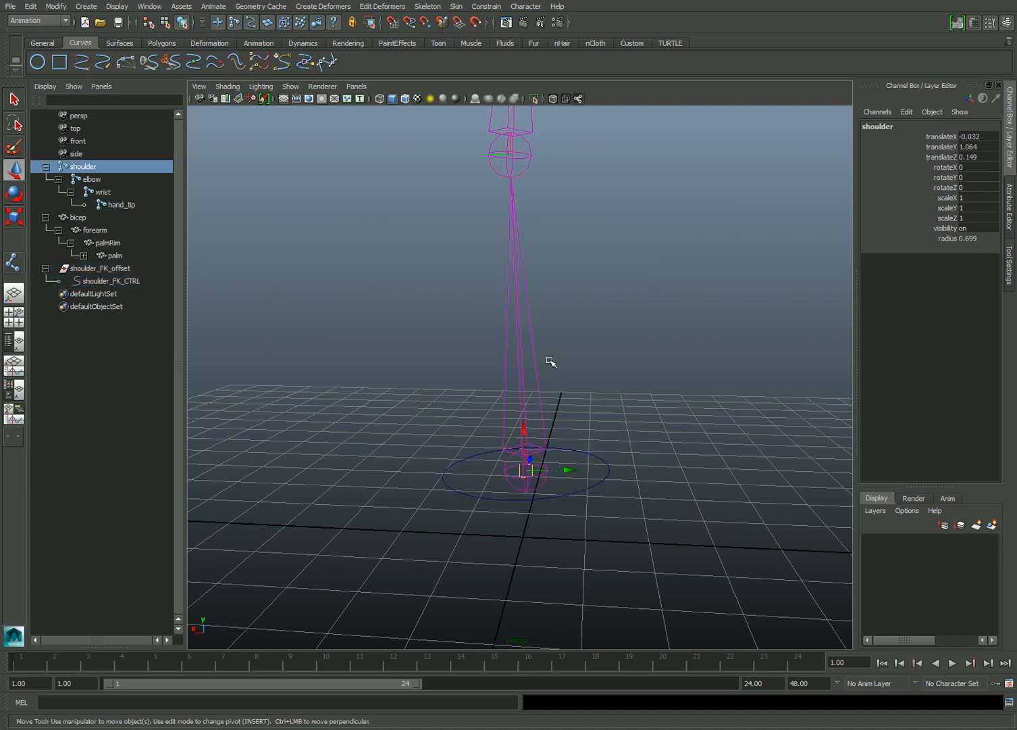
click(606, 478)
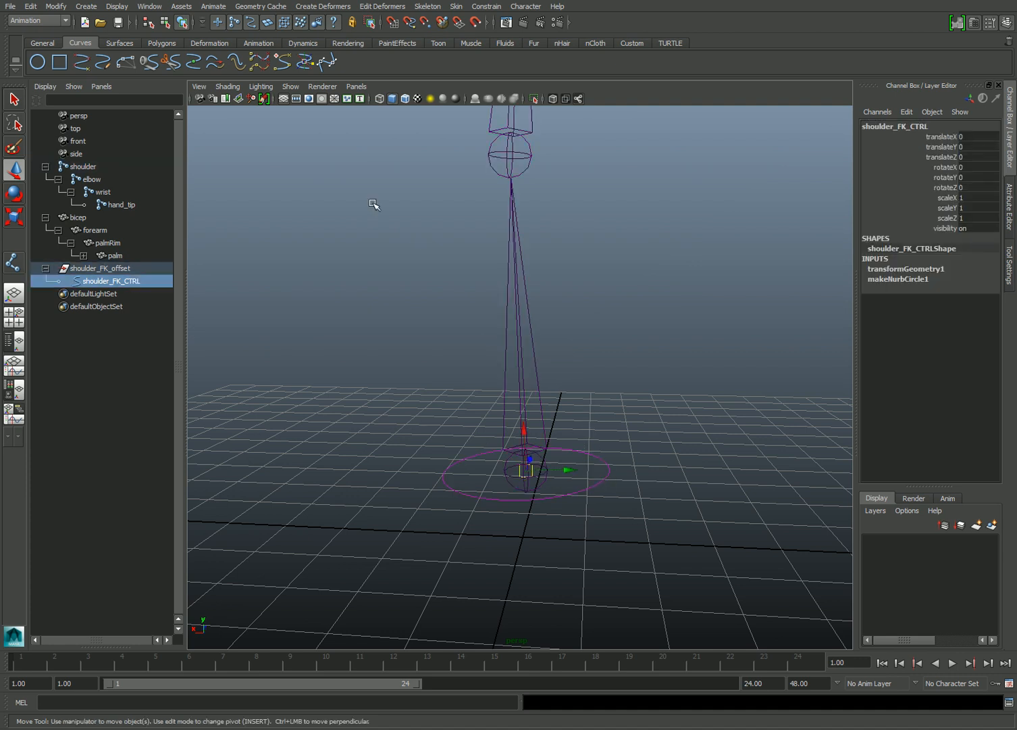
click(31, 7)
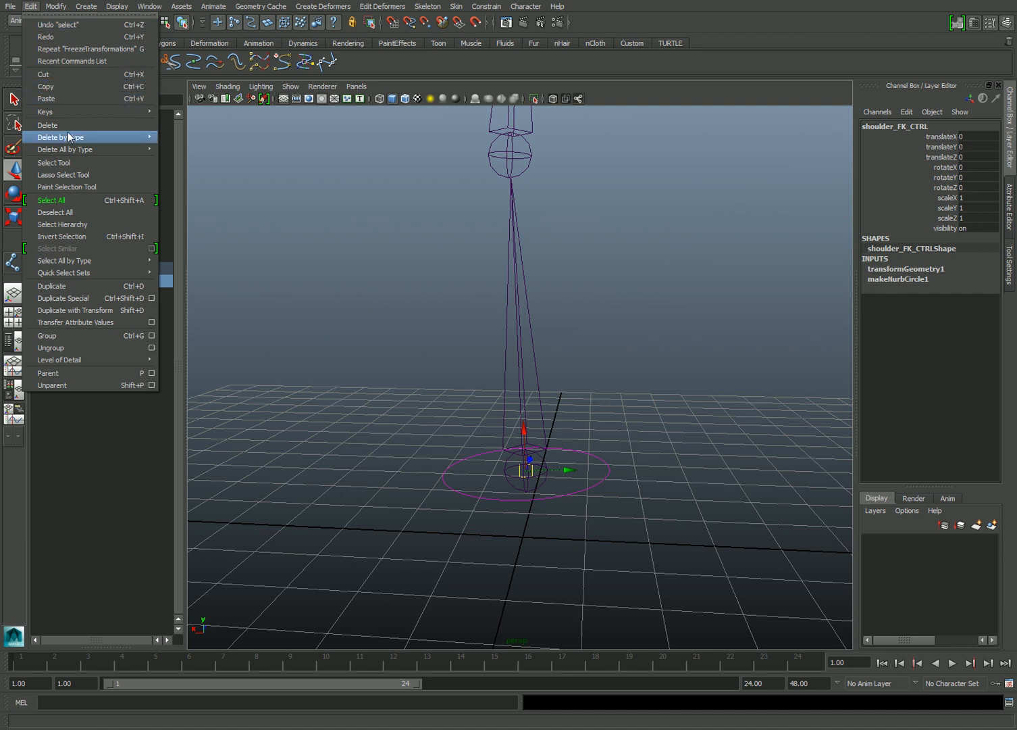
mouse_move(139, 149)
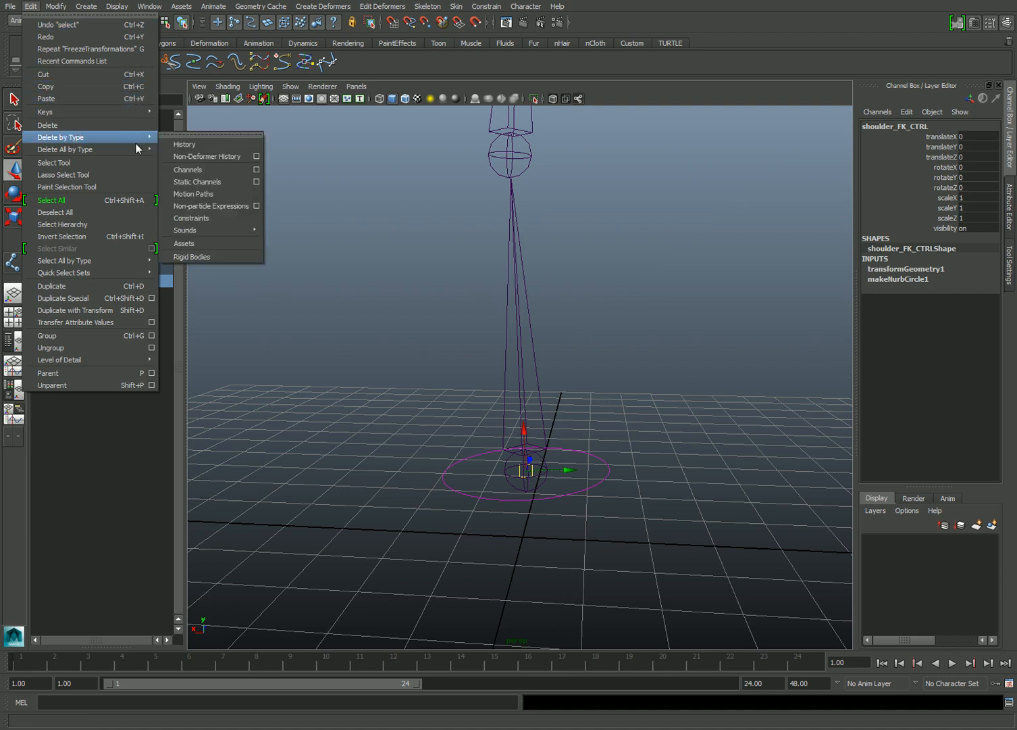
click(183, 144)
click(416, 377)
drag(416, 378, 453, 506)
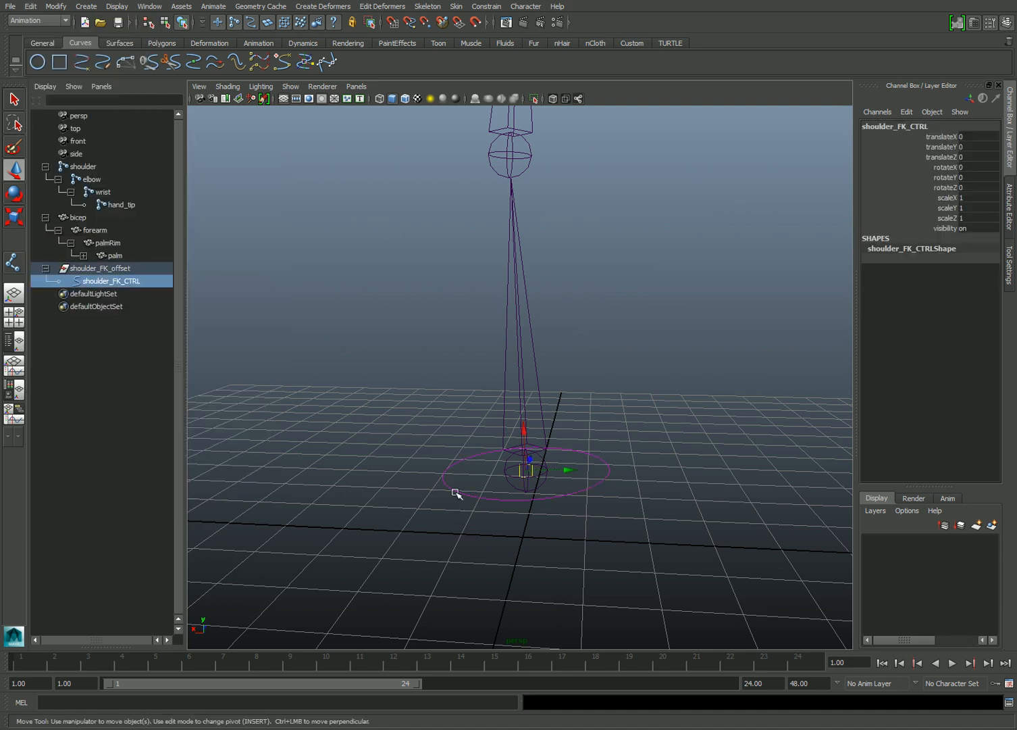
Load shoulder_FK_CTRL as the output object in the Connection Editor and hide its non-keyable attributes.
click(147, 6)
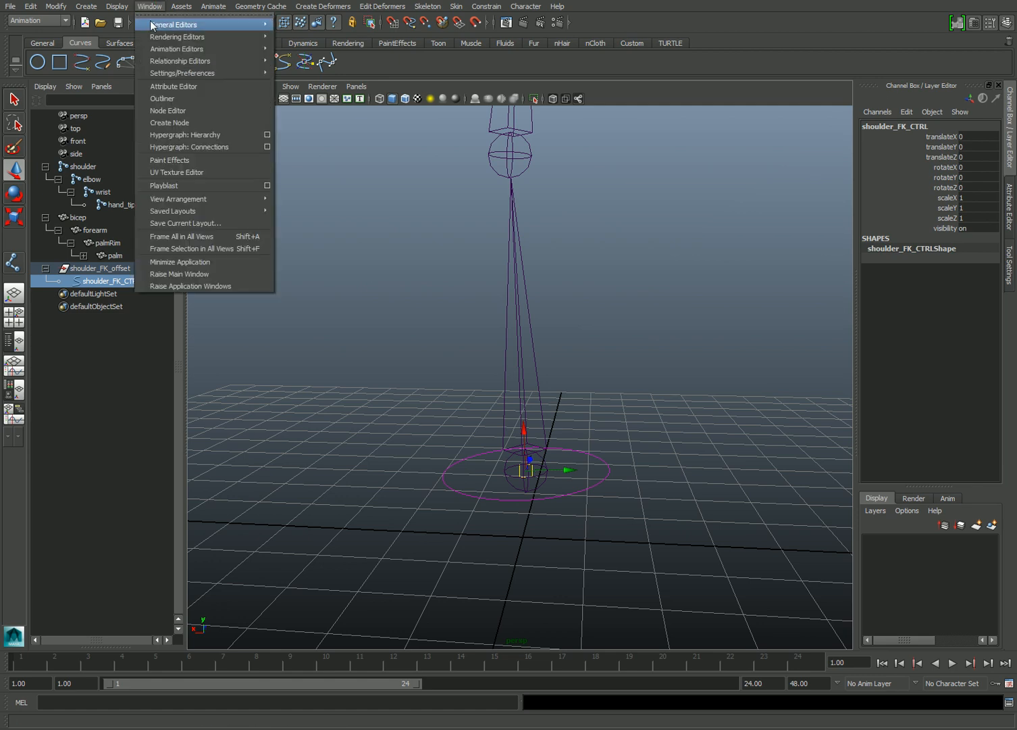
mouse_move(166, 25)
click(317, 57)
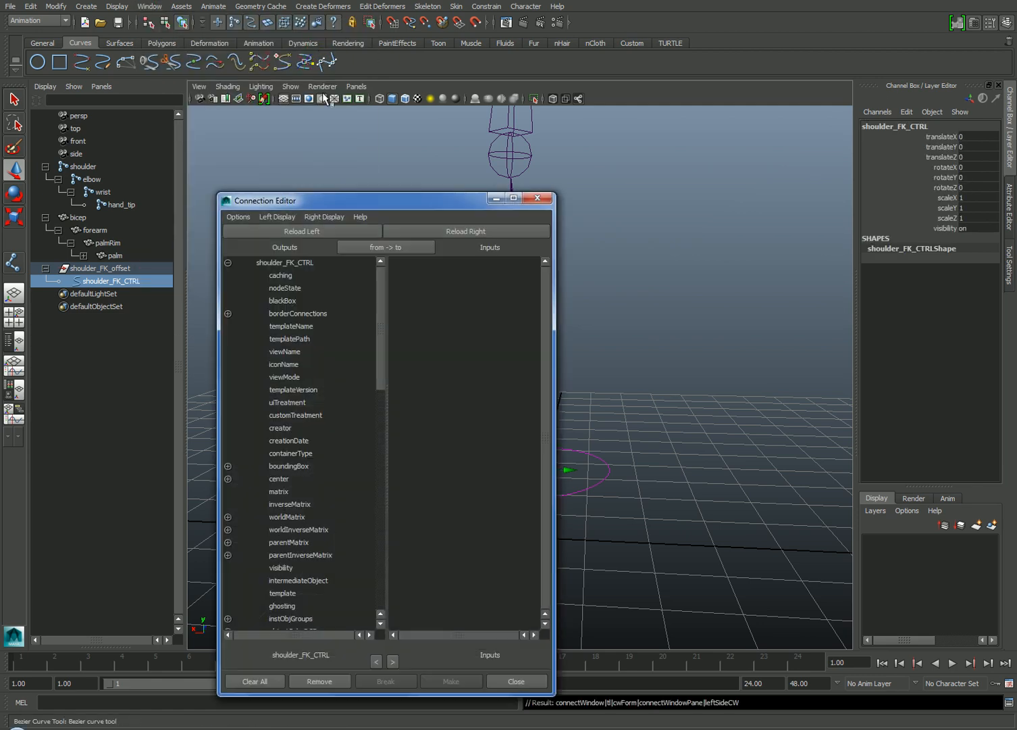
drag(378, 207, 297, 93)
click(194, 105)
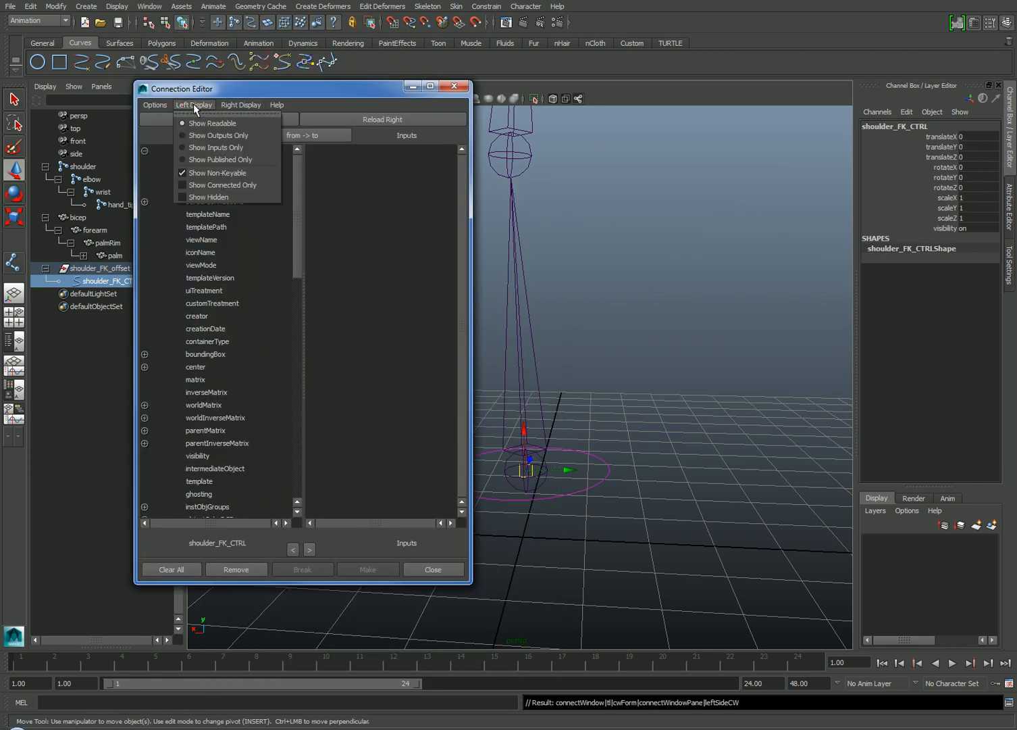
click(213, 177)
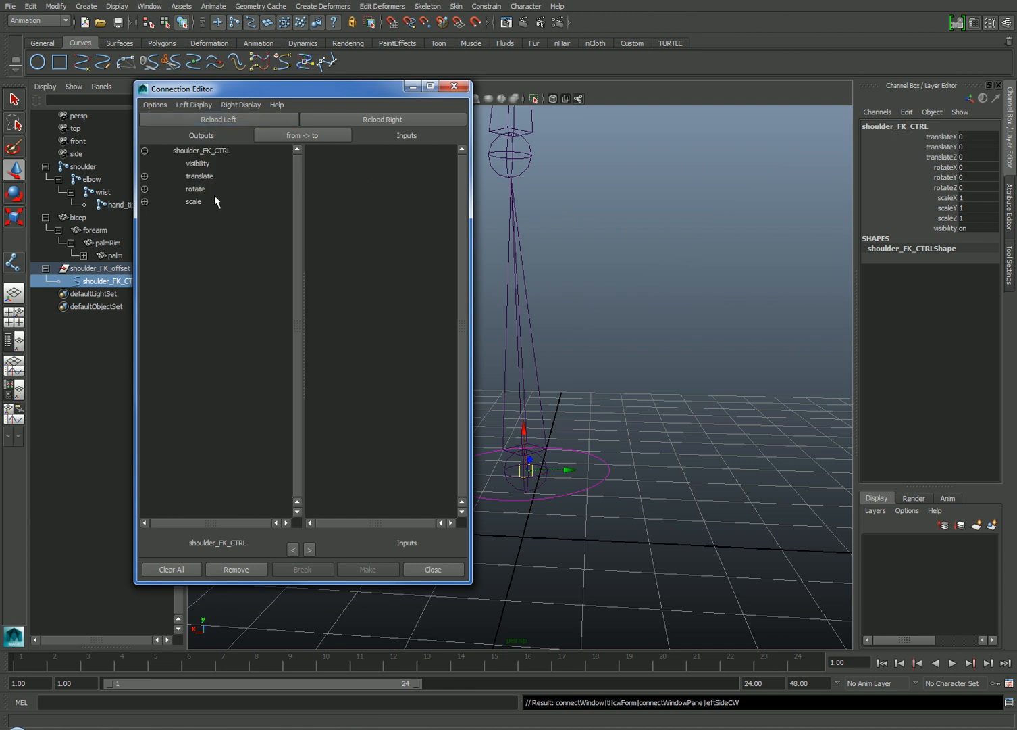
Load the shoulder joint as the input object in the Connection Editor and hide its non-keyable attributes.
click(501, 266)
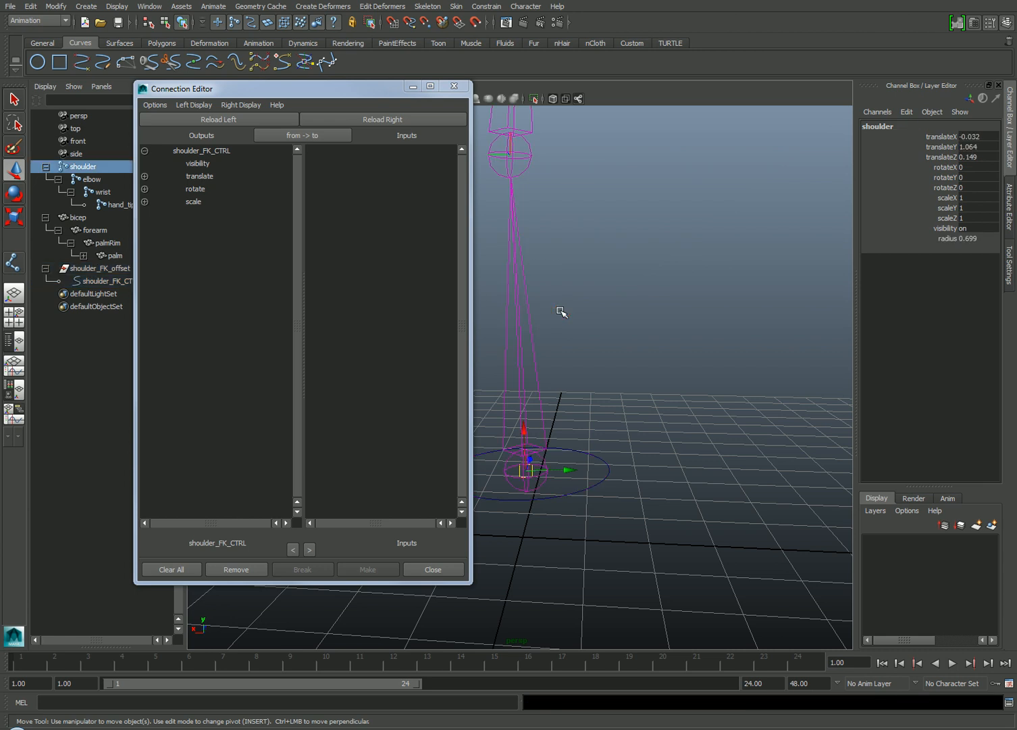
click(378, 120)
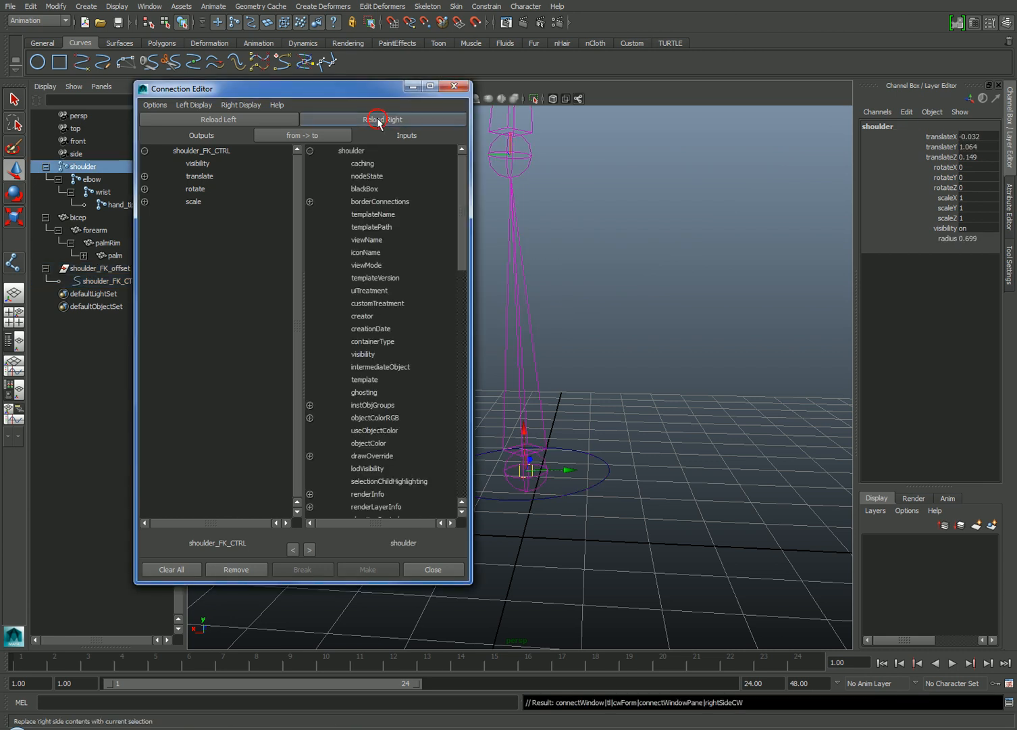
click(237, 106)
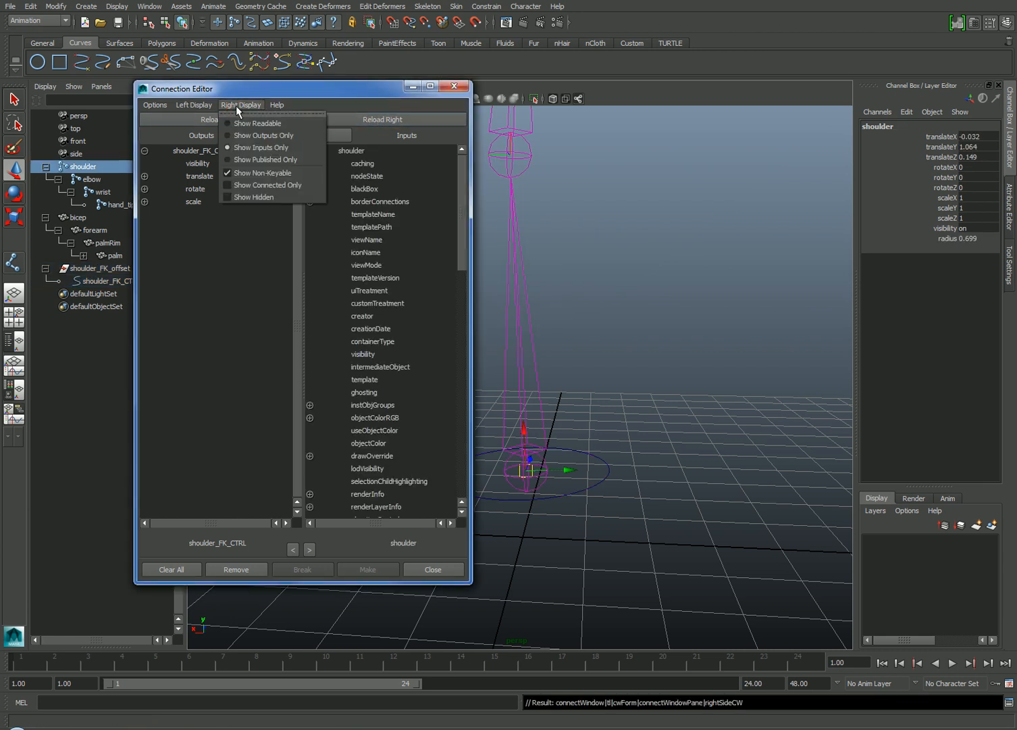
click(252, 172)
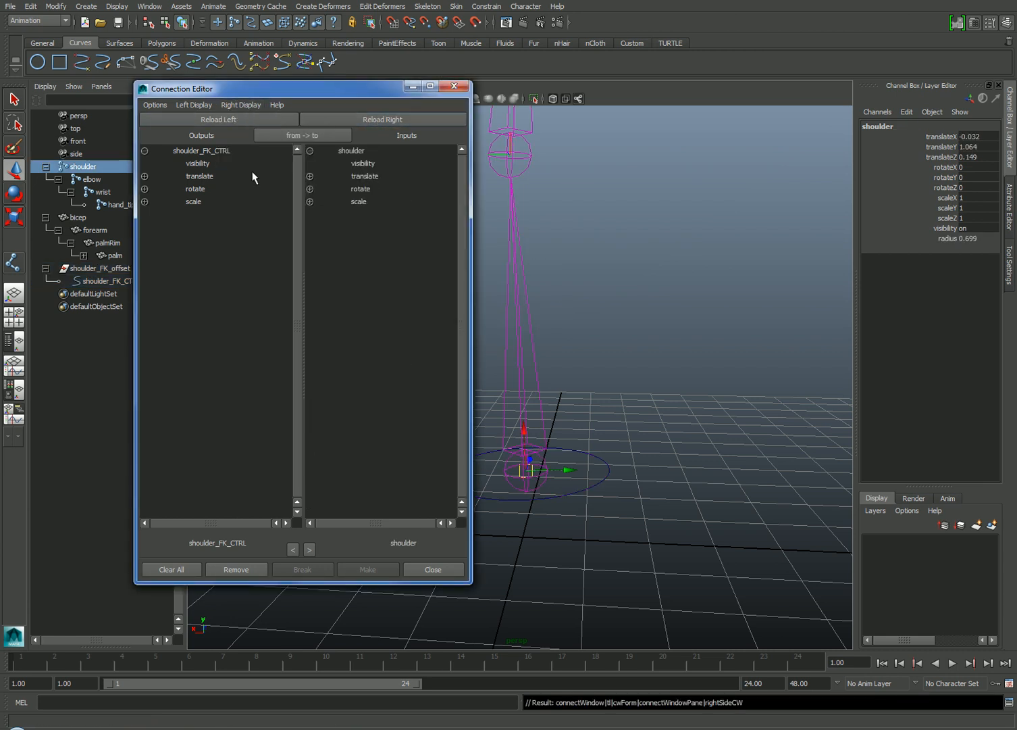
Connect shoulder_FK_CTRL's rotateX, rotateY and rotateZ to the matching rotate attributes of the shoulder joint, and close the Connection Editor.
click(144, 190)
click(310, 189)
click(215, 201)
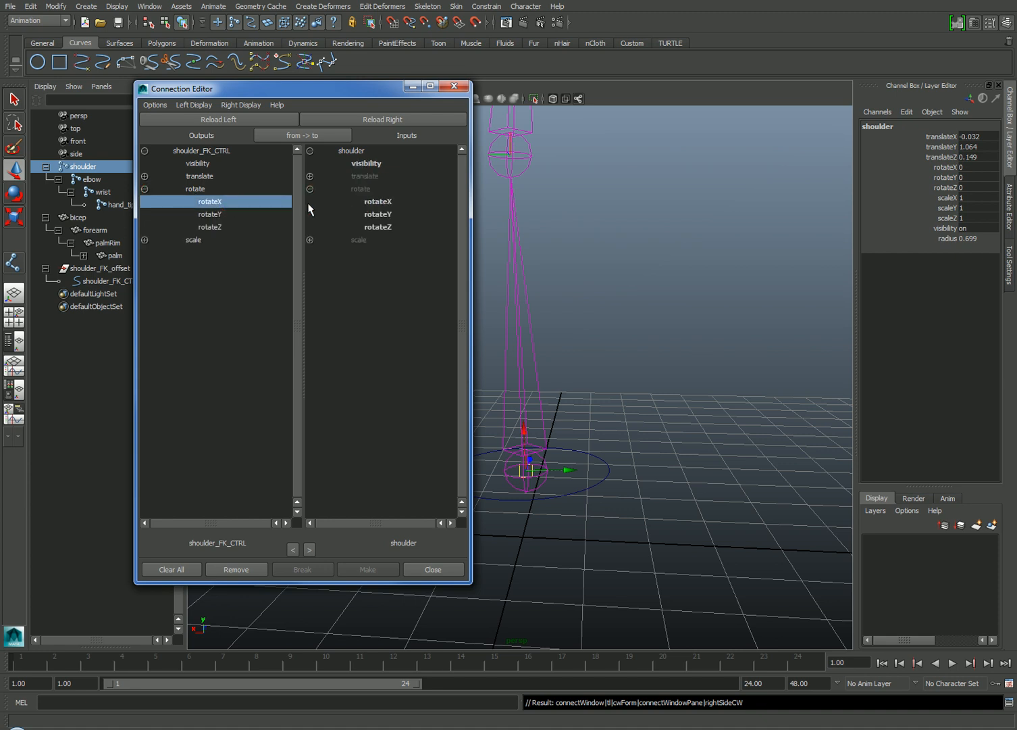
click(370, 203)
click(237, 214)
click(383, 215)
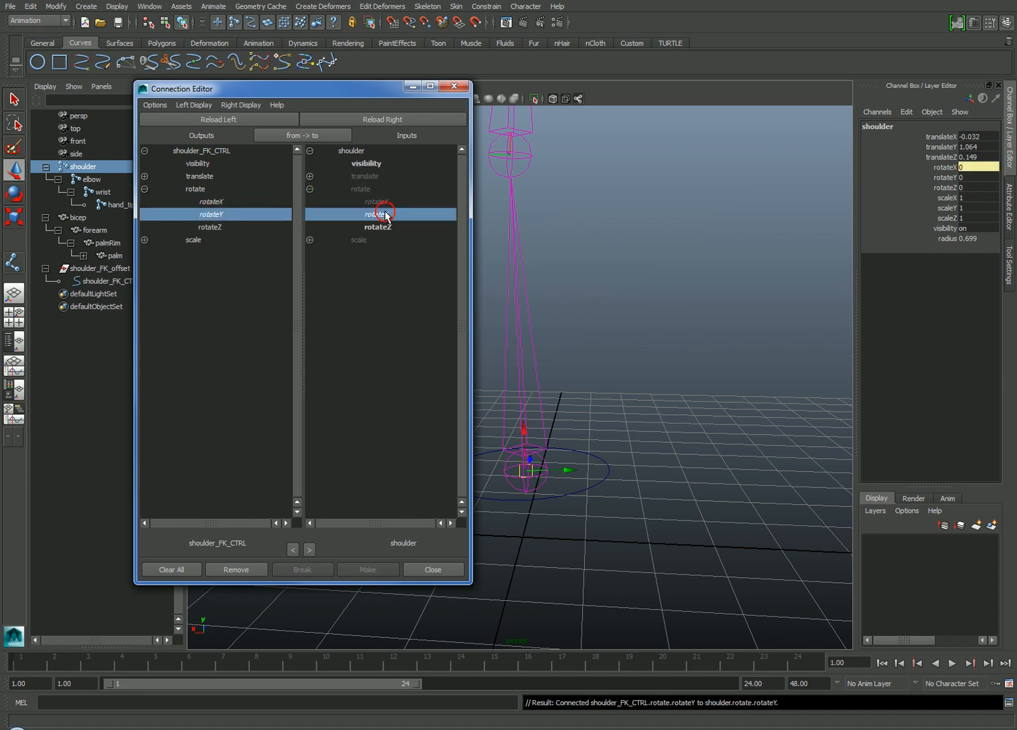
click(217, 227)
click(383, 227)
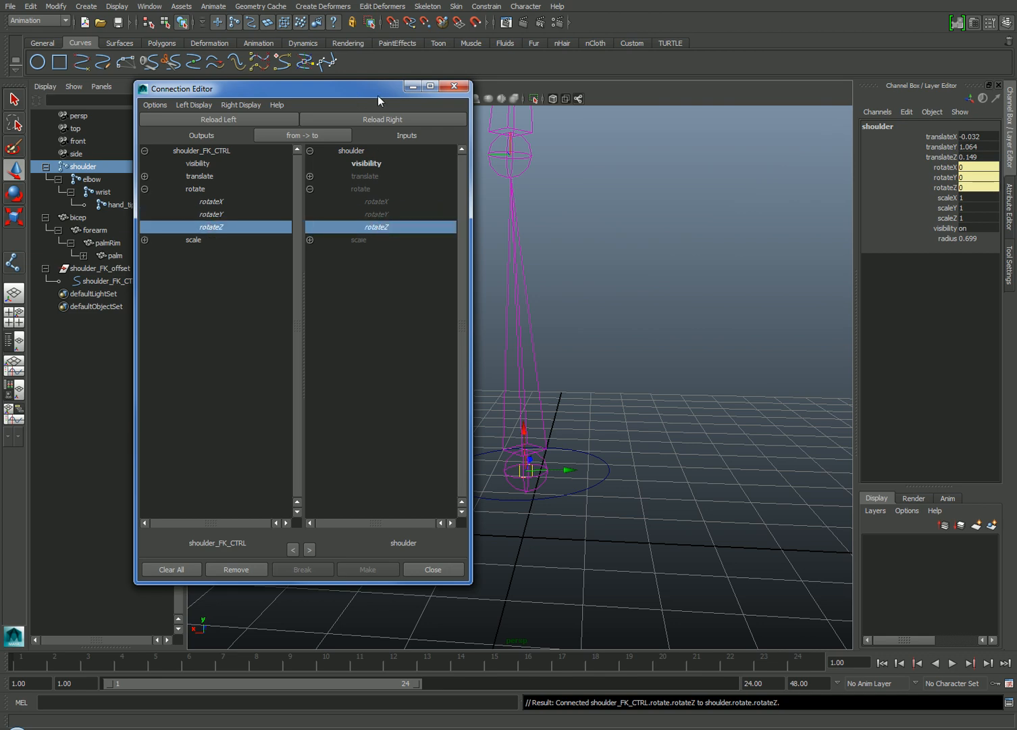
click(461, 91)
Test the connection by rotating shoulder_FK_CTRL to about -26.6 on rotateZ, and undo the rotation.
click(608, 473)
key(e)
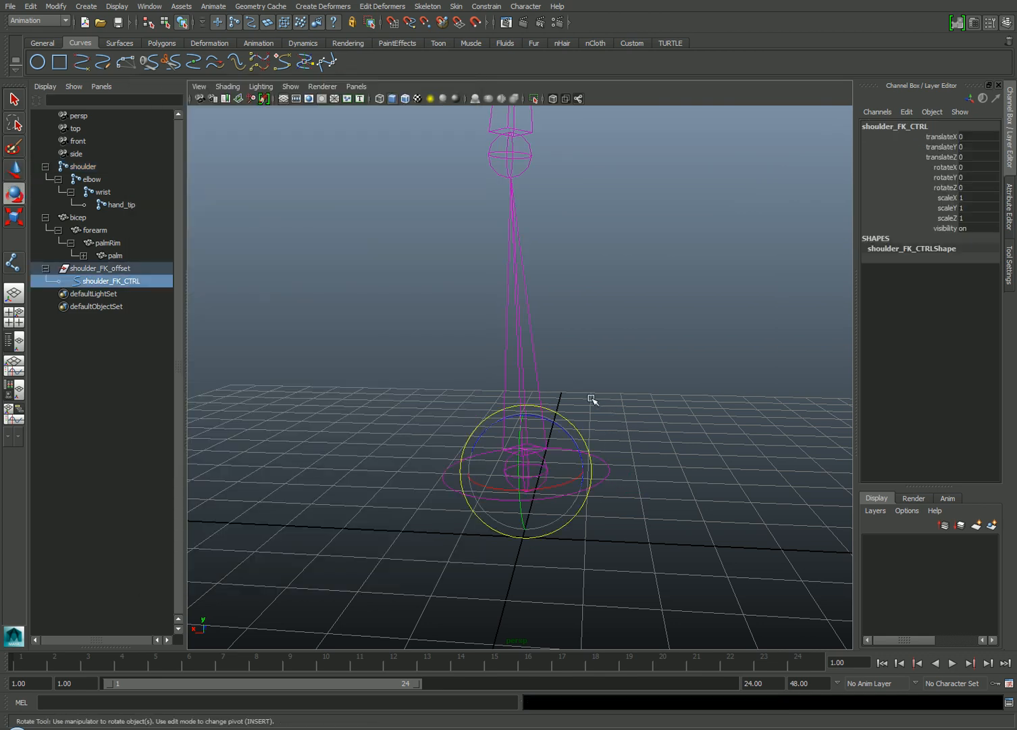
drag(564, 427, 547, 402)
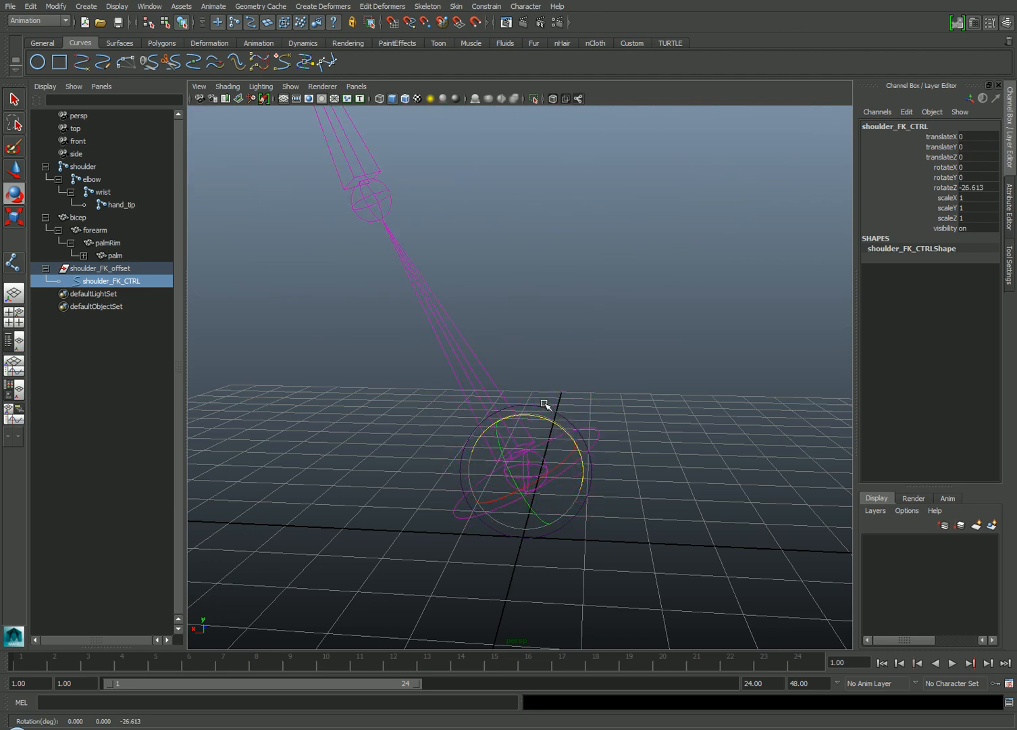
key(ctrl+z)
Create a NURBS circle for the elbow control and name it elbow_FK_CTRL.
alt+drag(847, 247, 571, 315)
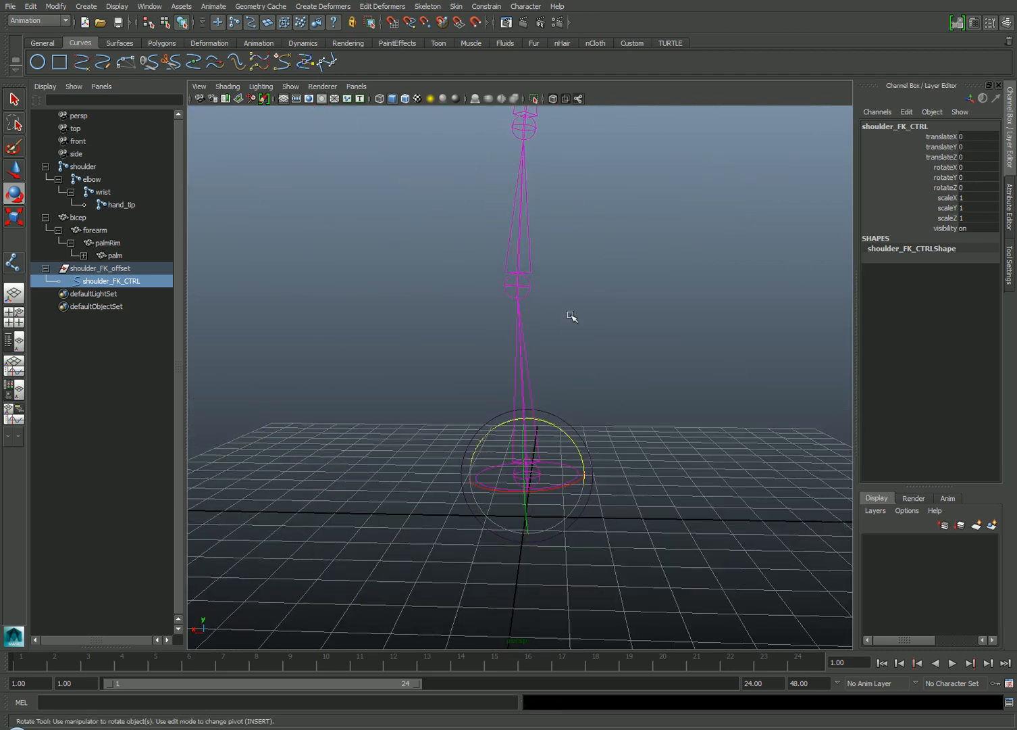
click(635, 295)
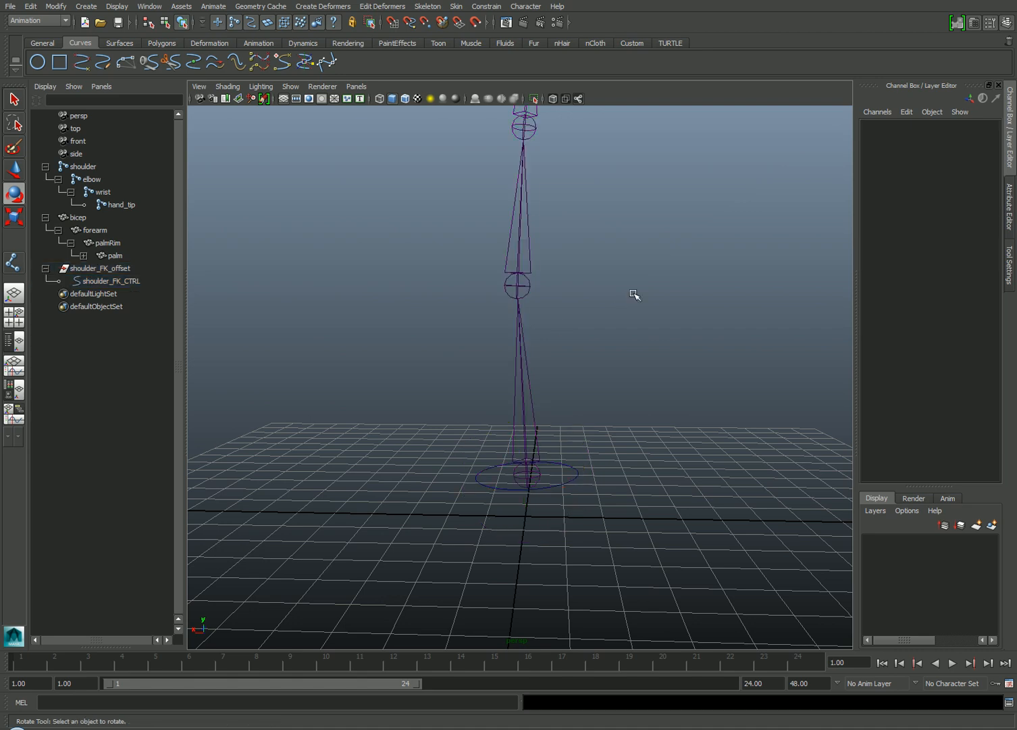
alt+drag(635, 295, 535, 334)
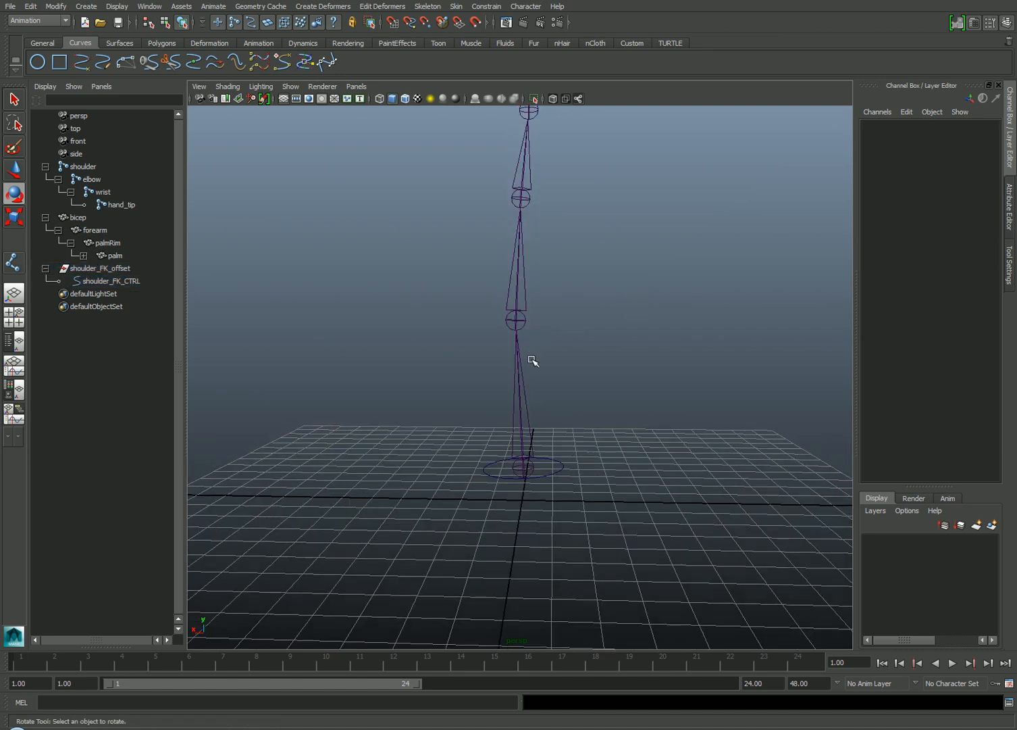
click(545, 313)
click(563, 190)
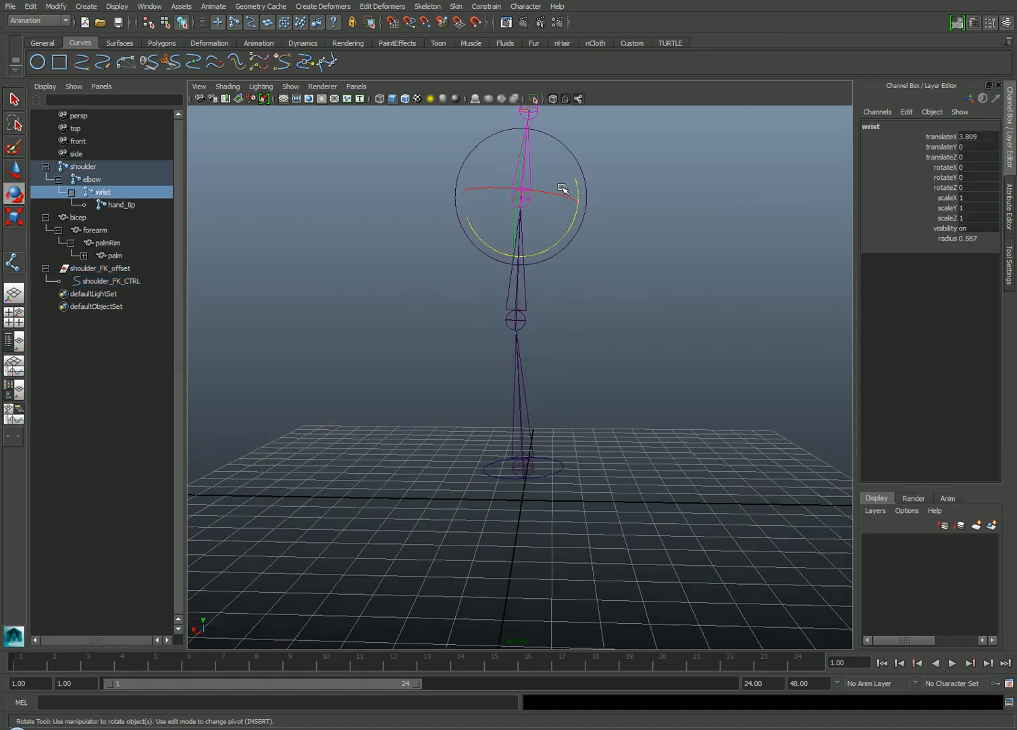
click(626, 209)
click(38, 62)
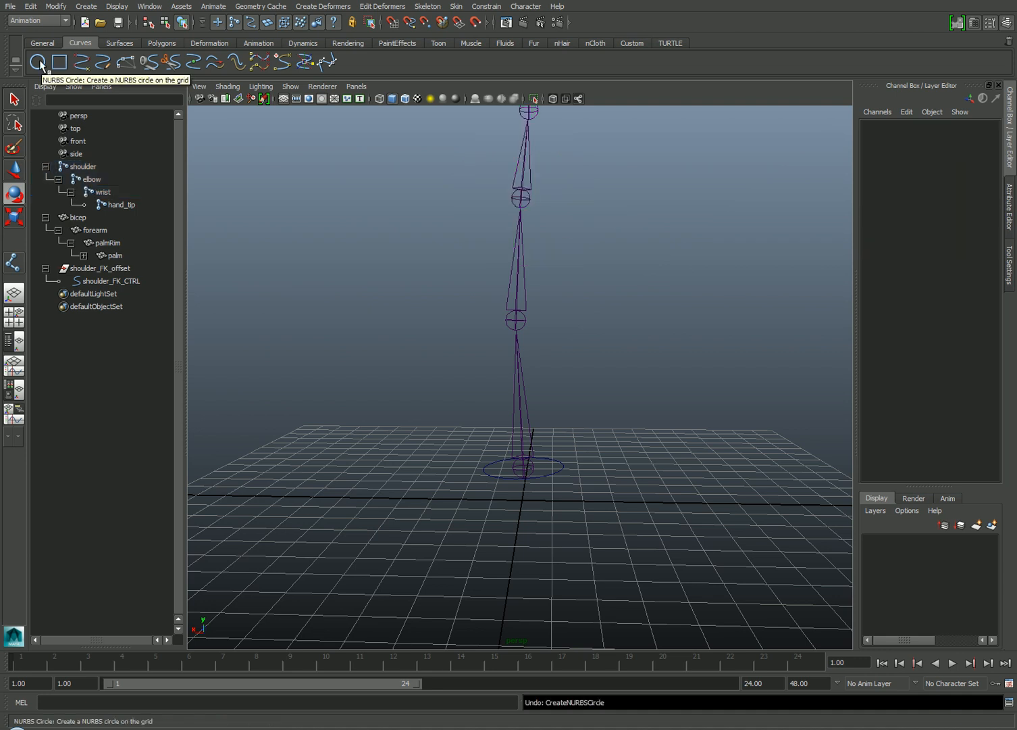
click(906, 127)
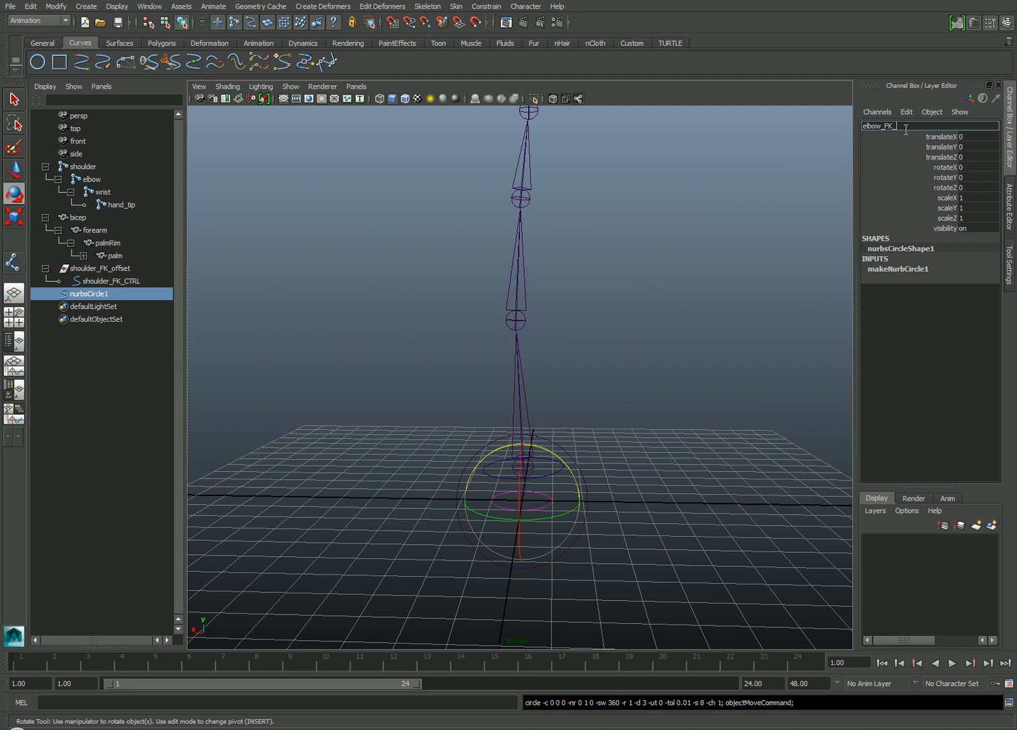
text(elbow_FK_CTRL)
key(Return)
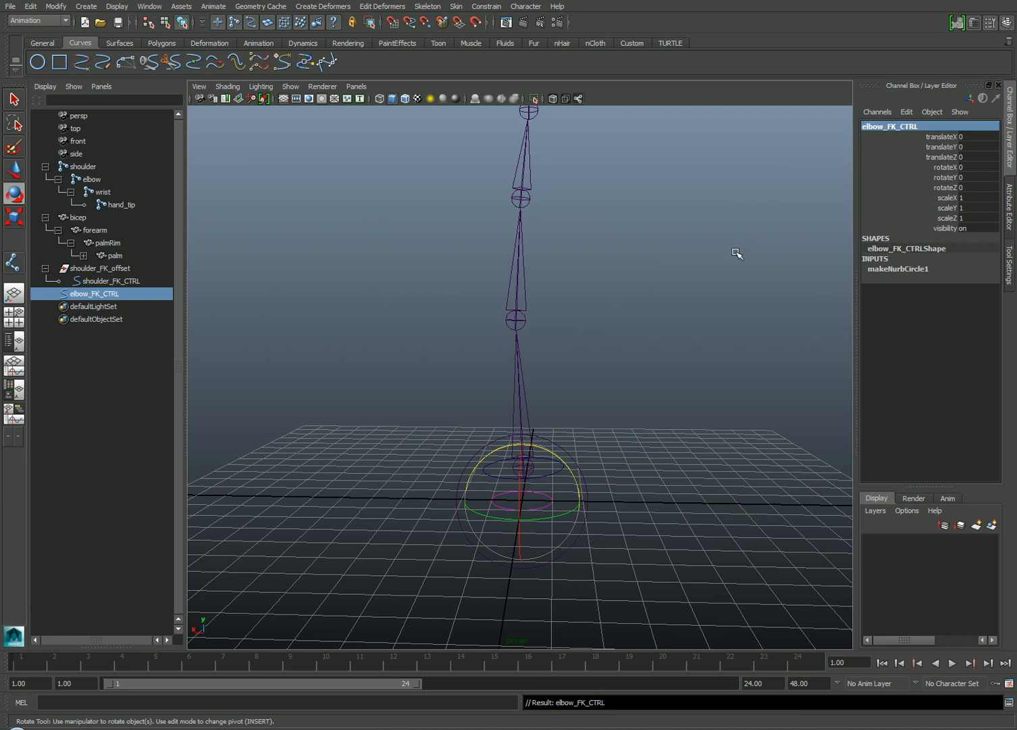
Group elbow_FK_CTRL, name the group elbow_FK_offset, and expand it in the Outliner.
key(ctrl+g)
click(887, 126)
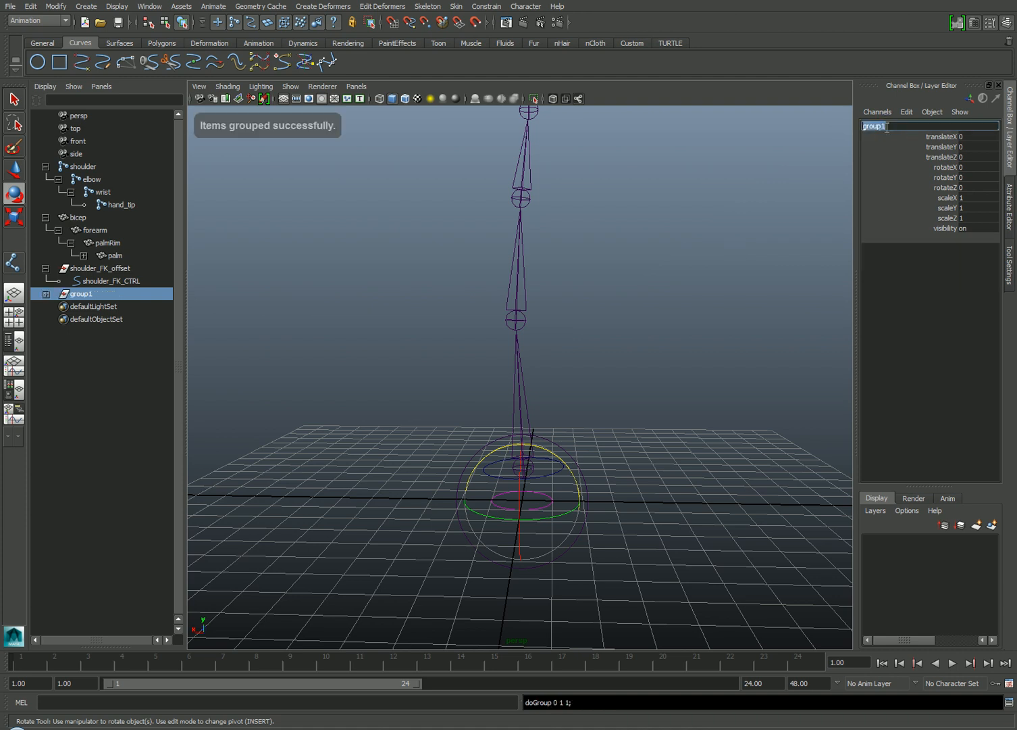
text(elbow_FK_offset)
key(Return)
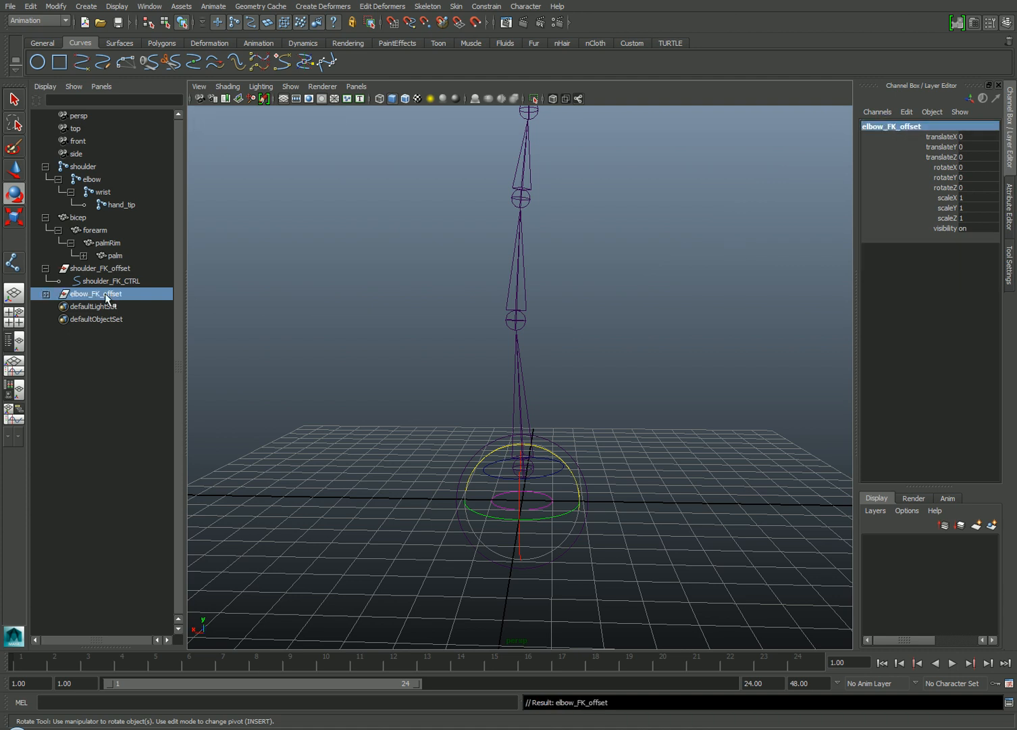
click(45, 294)
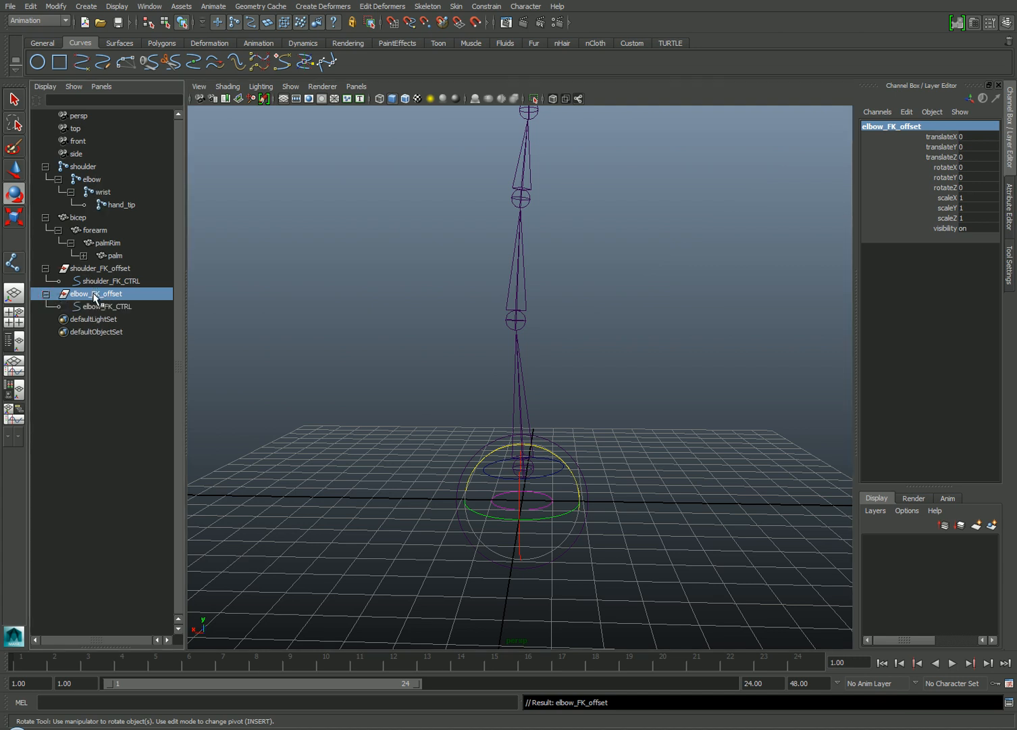
Align elbow_FK_offset to the elbow joint by parenting it under elbow, zeroing its translate and rotate values, and moving it back out to the top level.
middle_drag(95, 296, 95, 181)
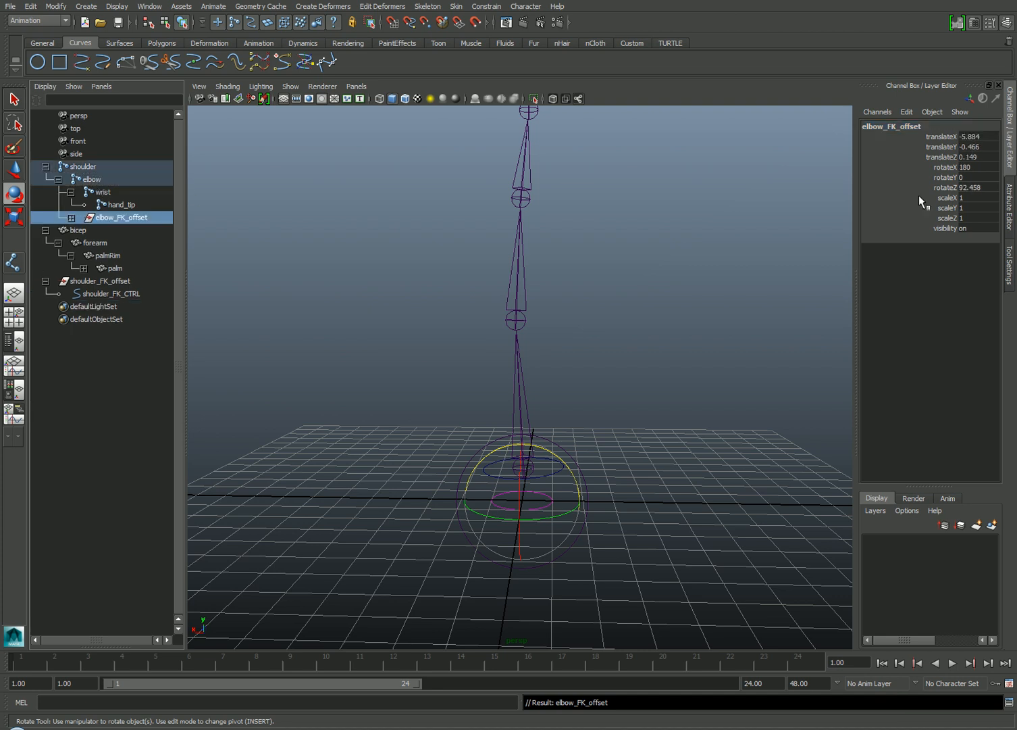
drag(973, 137, 980, 187)
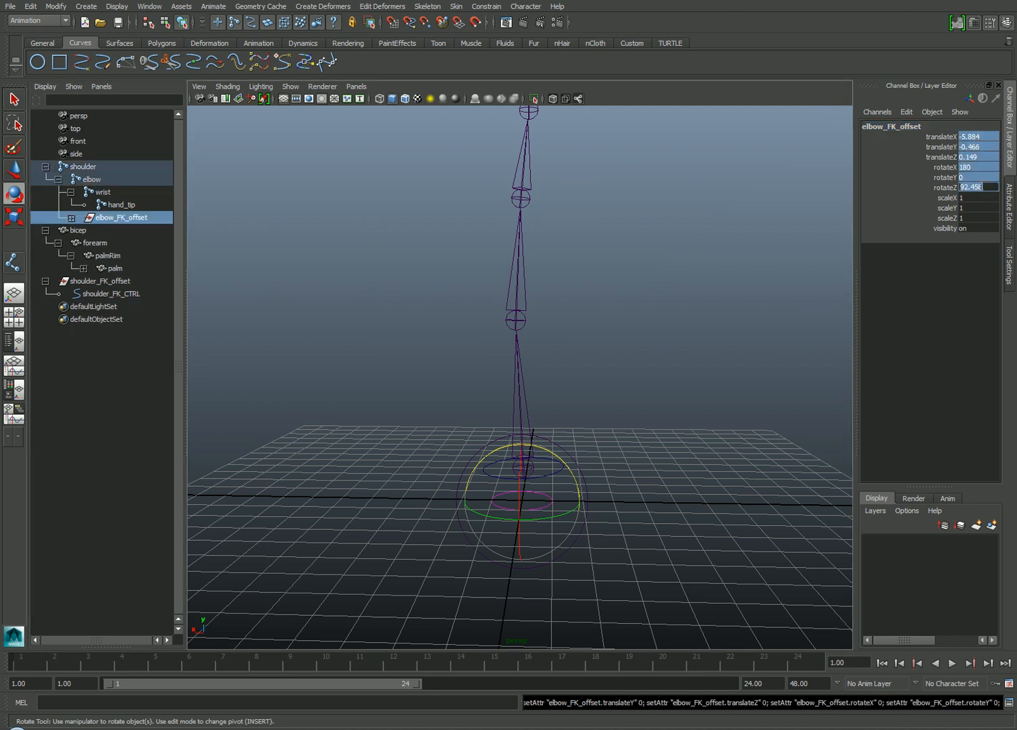
text(0)
key(Return)
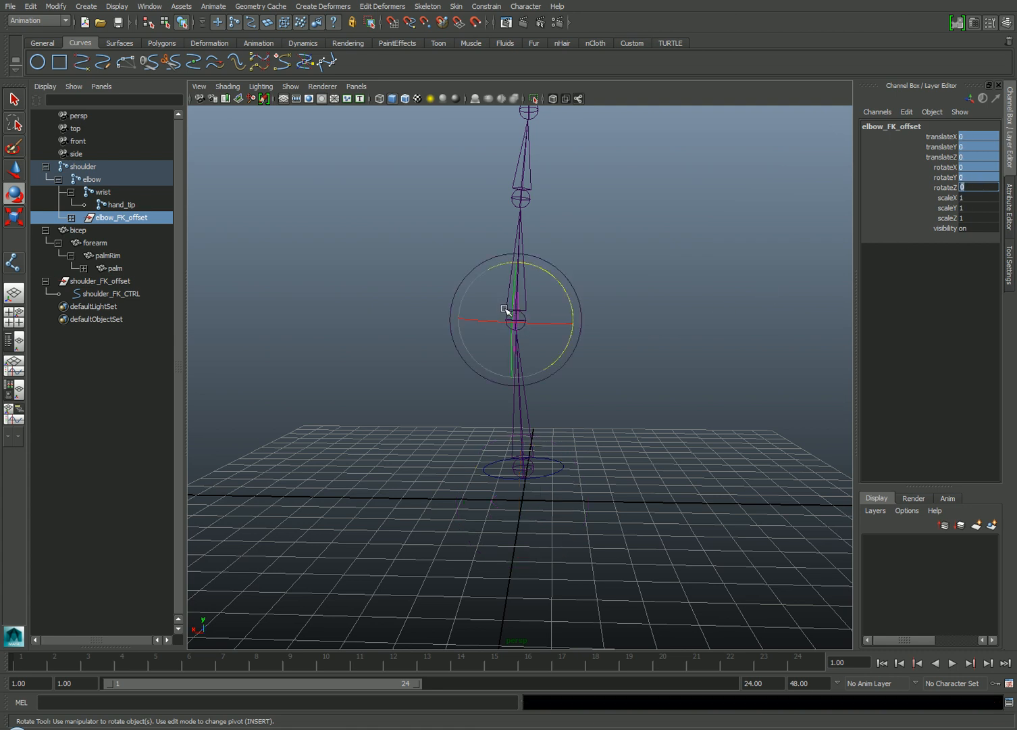
middle_drag(128, 217, 124, 350)
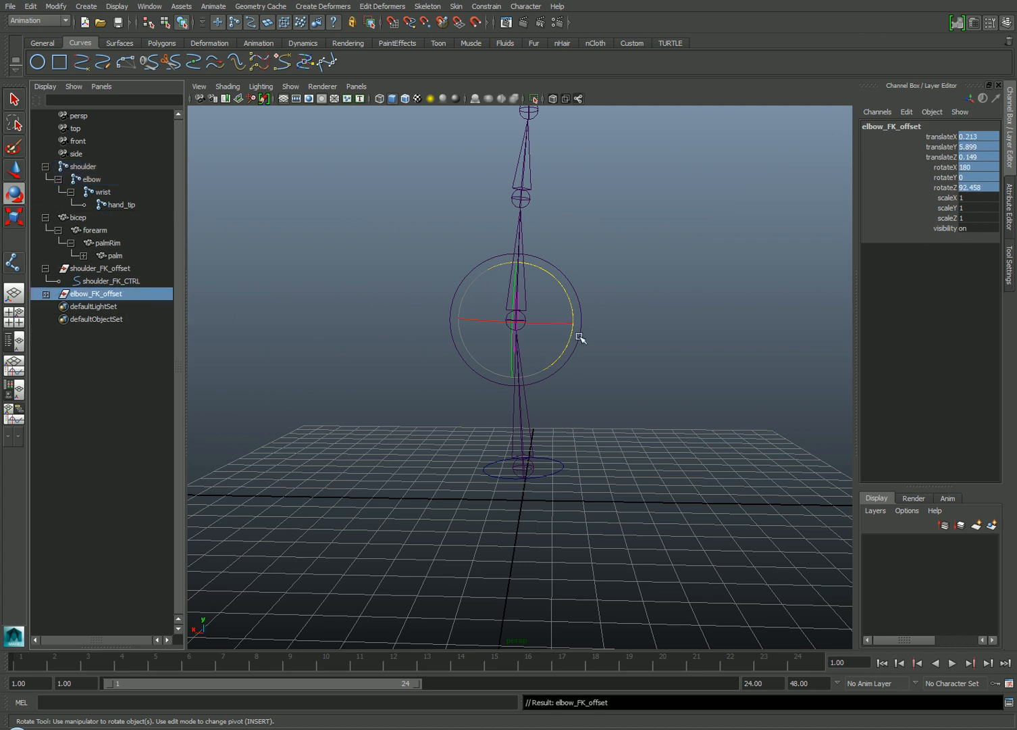
Set elbow_FK_CTRL's rotateZ to 90 after trying 90 on rotateX and resetting that to 0.
click(46, 294)
click(107, 306)
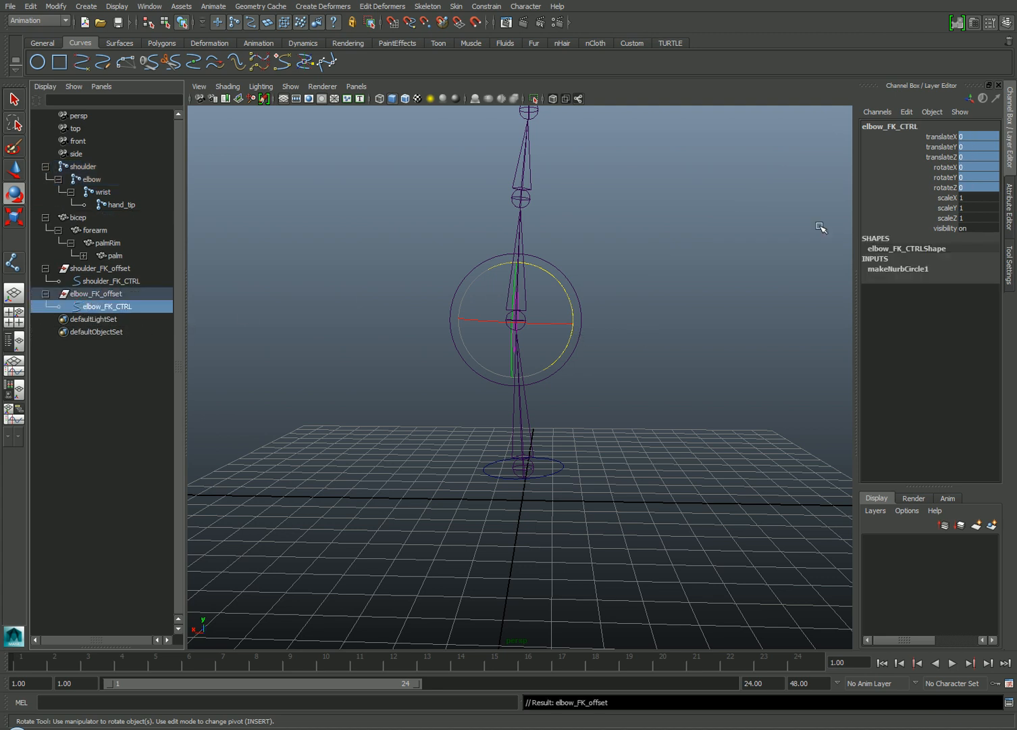
click(978, 167)
text(90)
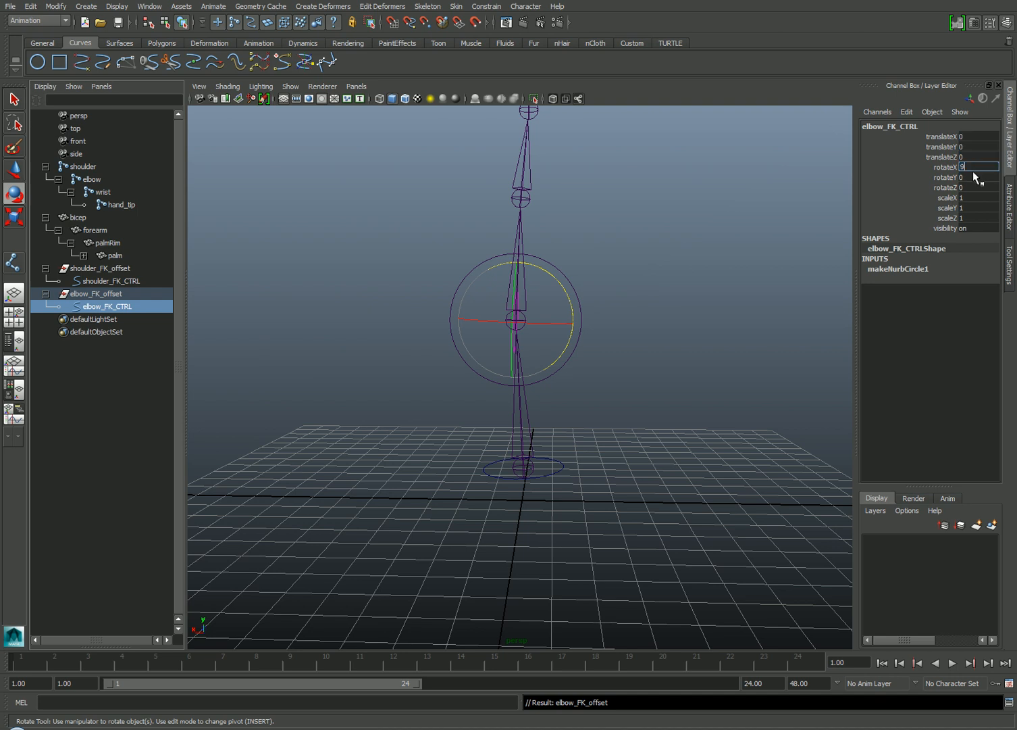
key(Return)
text(0)
key(Return)
click(971, 186)
text(9)
key(Return)
Scale elbow_FK_CTRL uniformly to about 1.312.
key(r)
drag(516, 320, 534, 315)
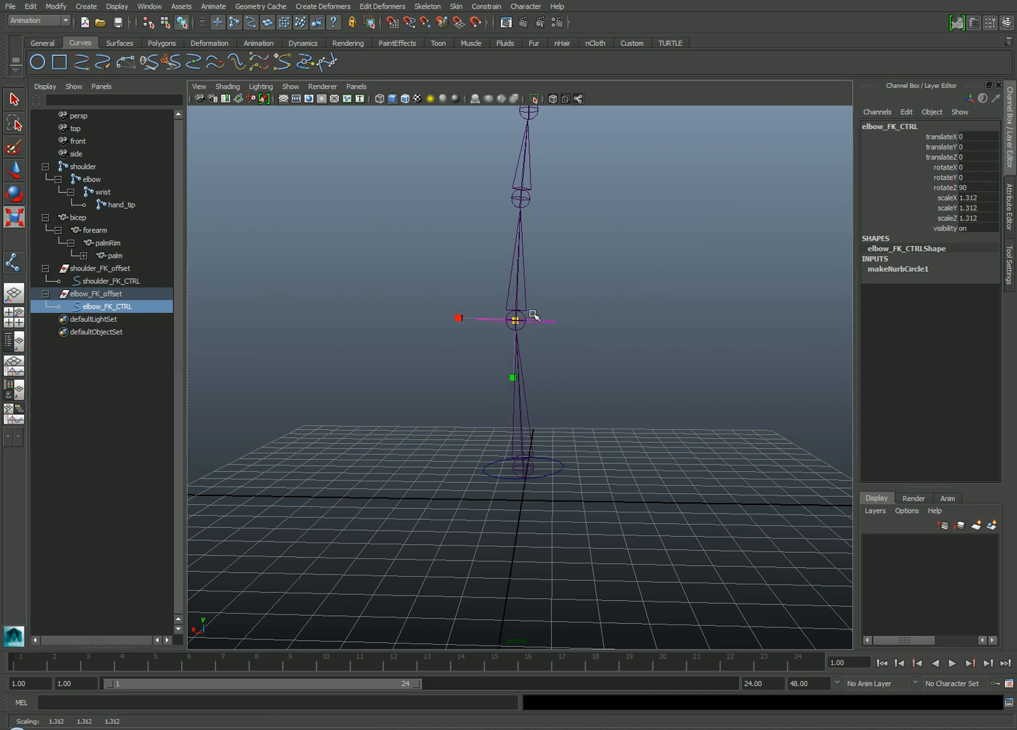
Freeze elbow_FK_CTRL's transformations and delete its construction history.
click(56, 6)
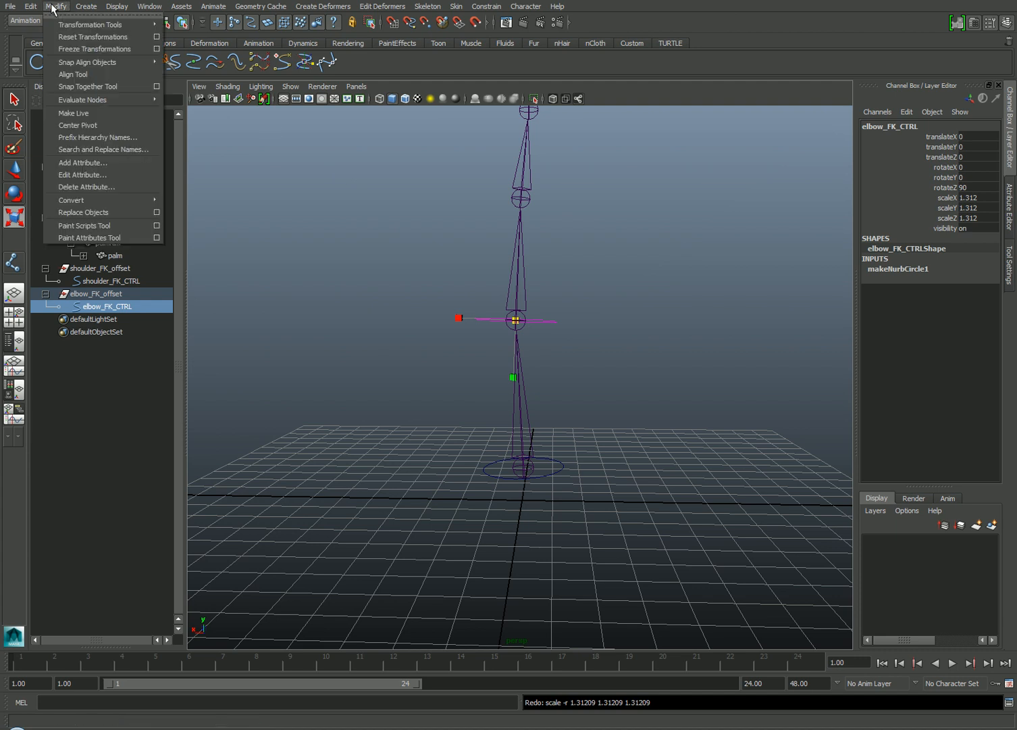
click(86, 54)
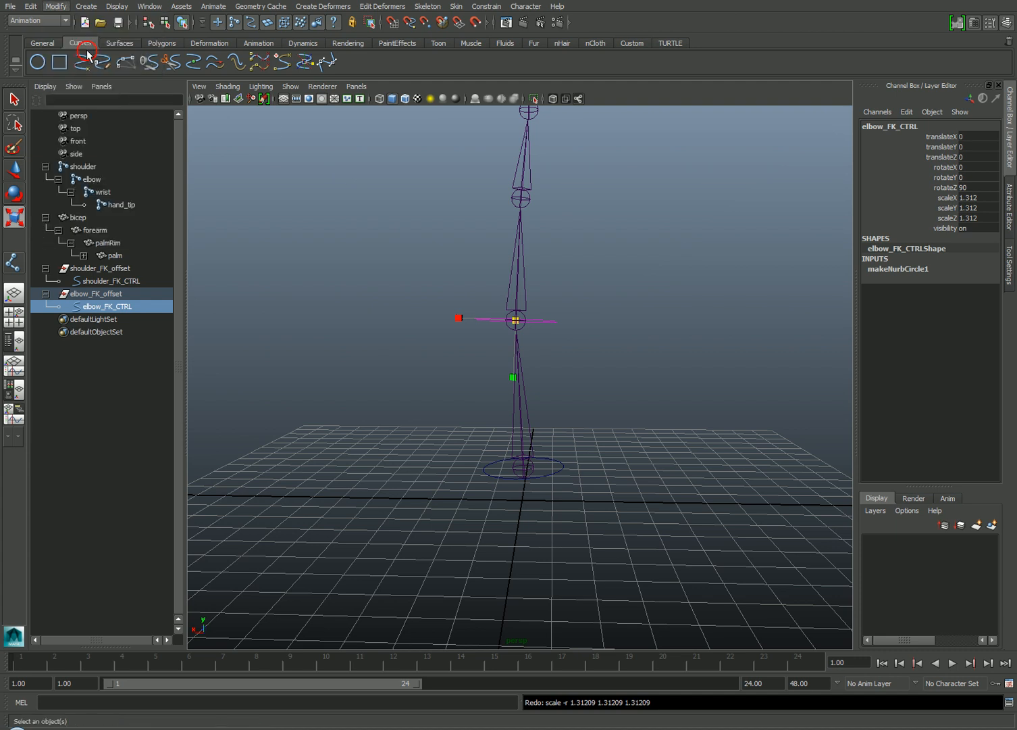
click(31, 6)
mouse_move(68, 137)
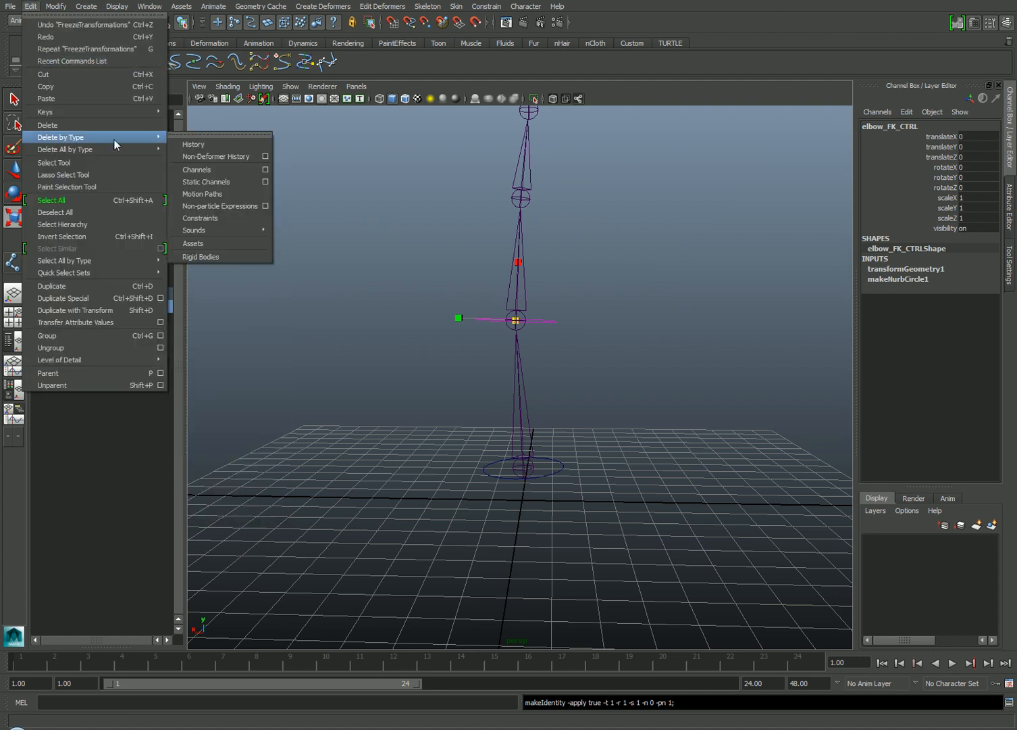
click(192, 138)
click(424, 225)
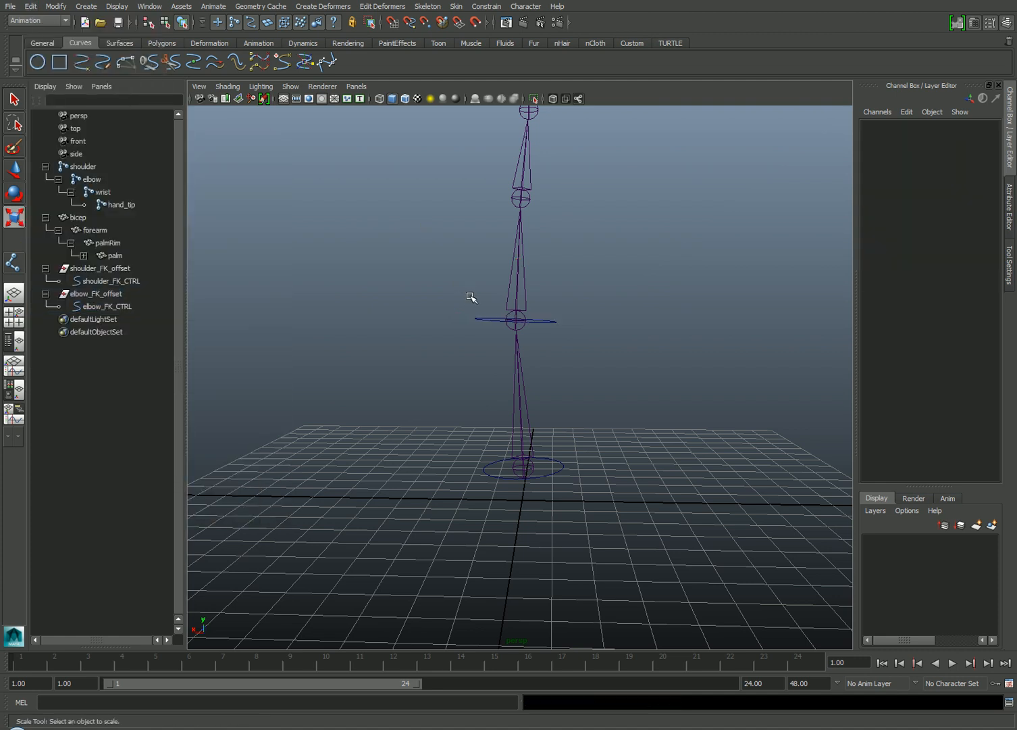
drag(472, 300, 496, 344)
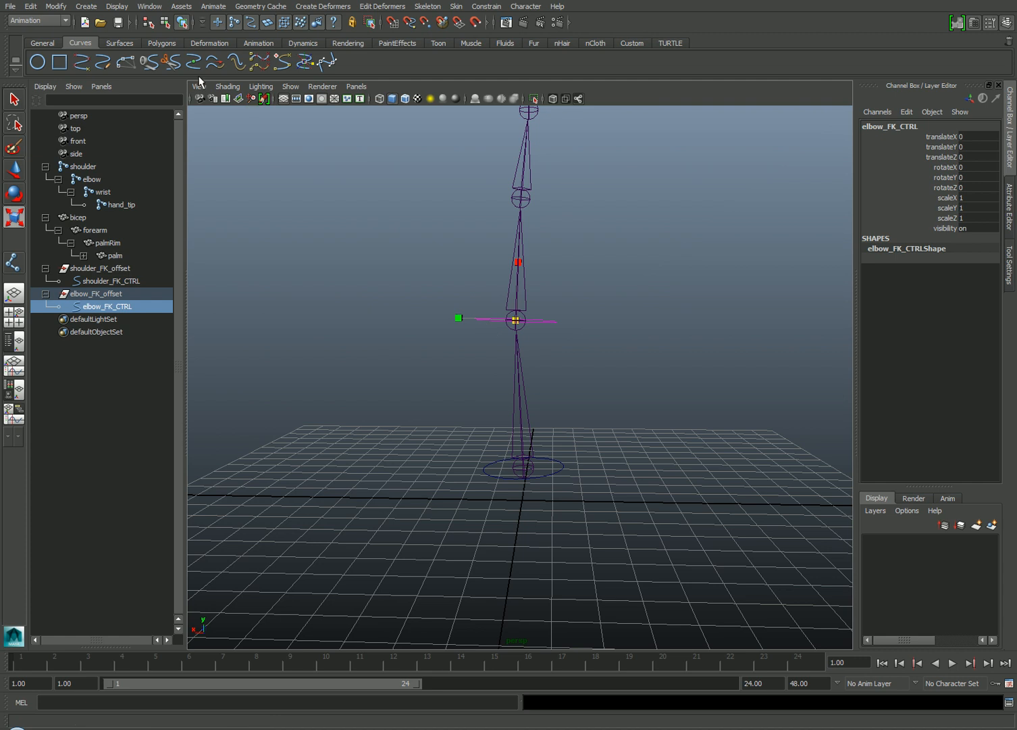
Load elbow_FK_CTRL as the output and the elbow joint as the input in the Connection Editor.
click(538, 278)
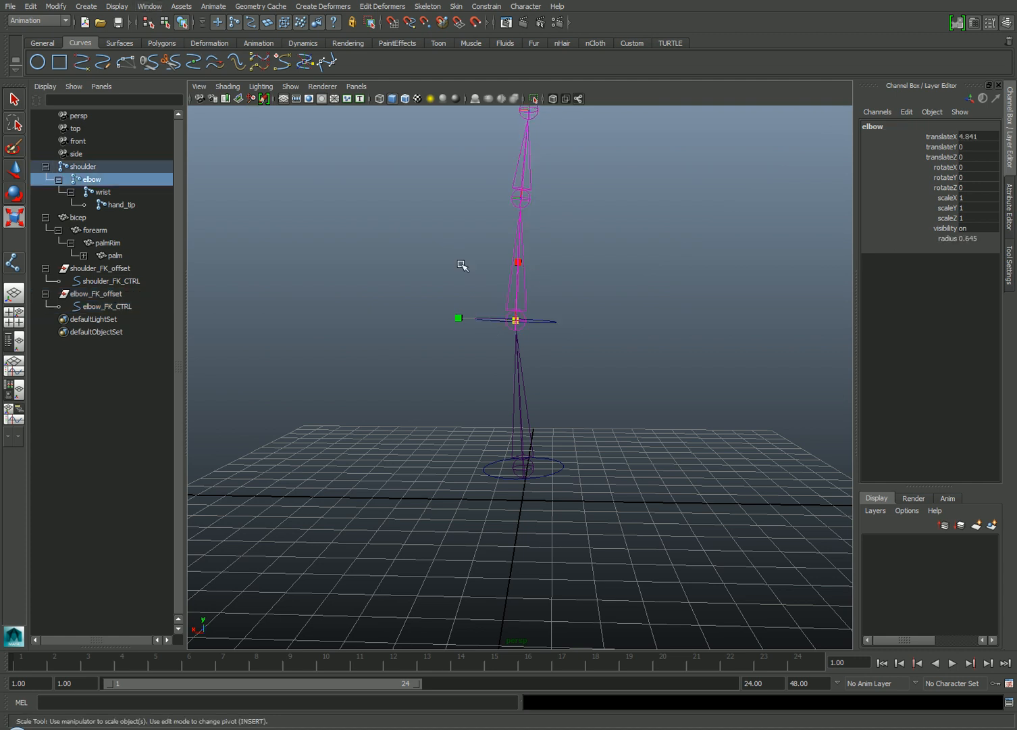
click(149, 7)
mouse_move(160, 26)
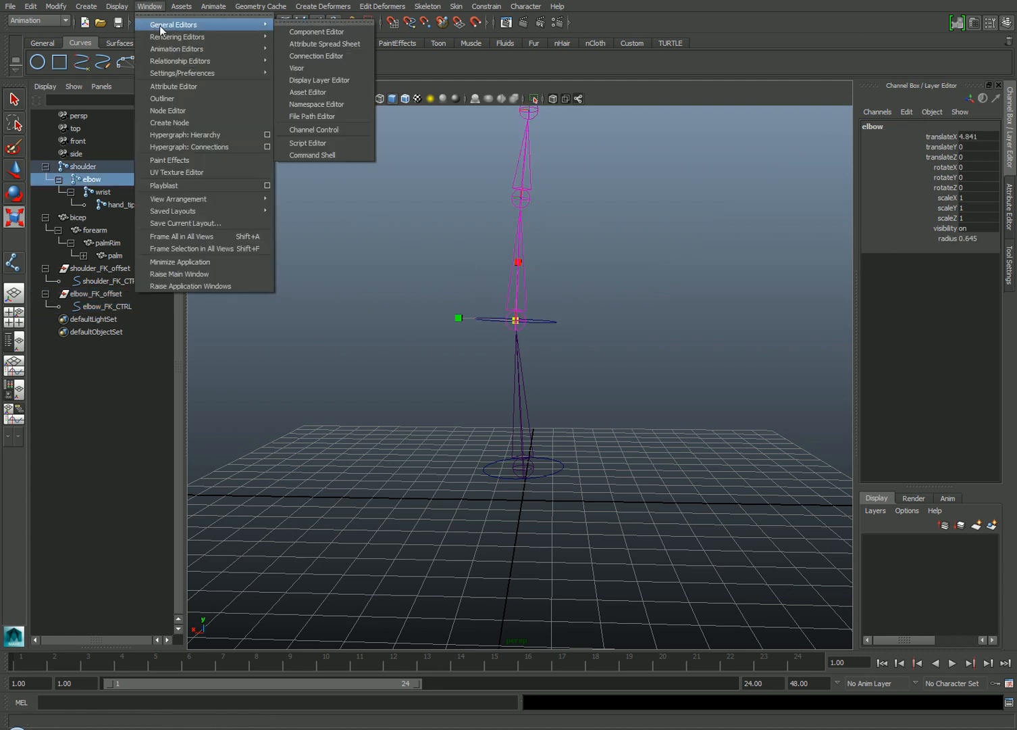
click(327, 56)
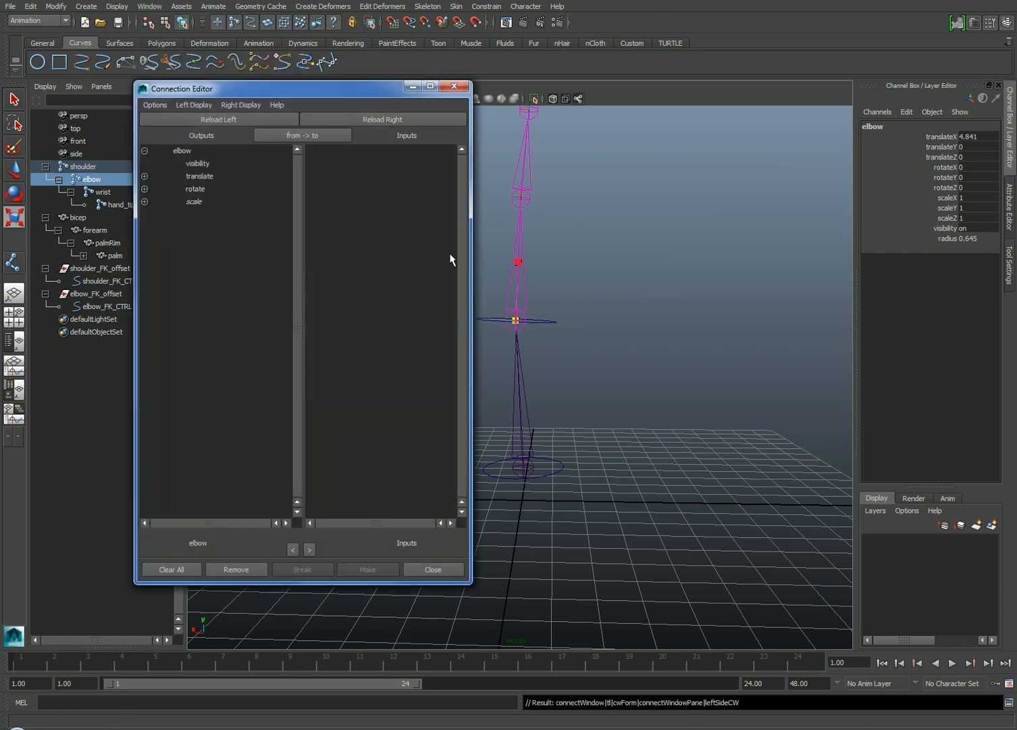
click(546, 321)
click(546, 321)
click(219, 119)
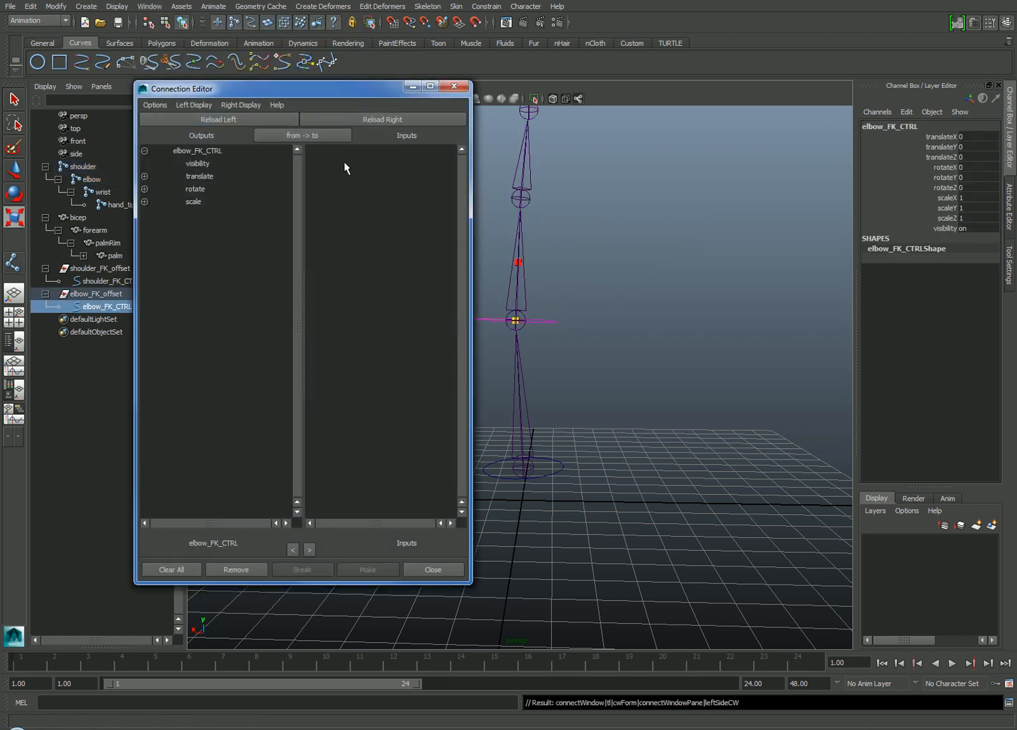
click(537, 255)
click(345, 119)
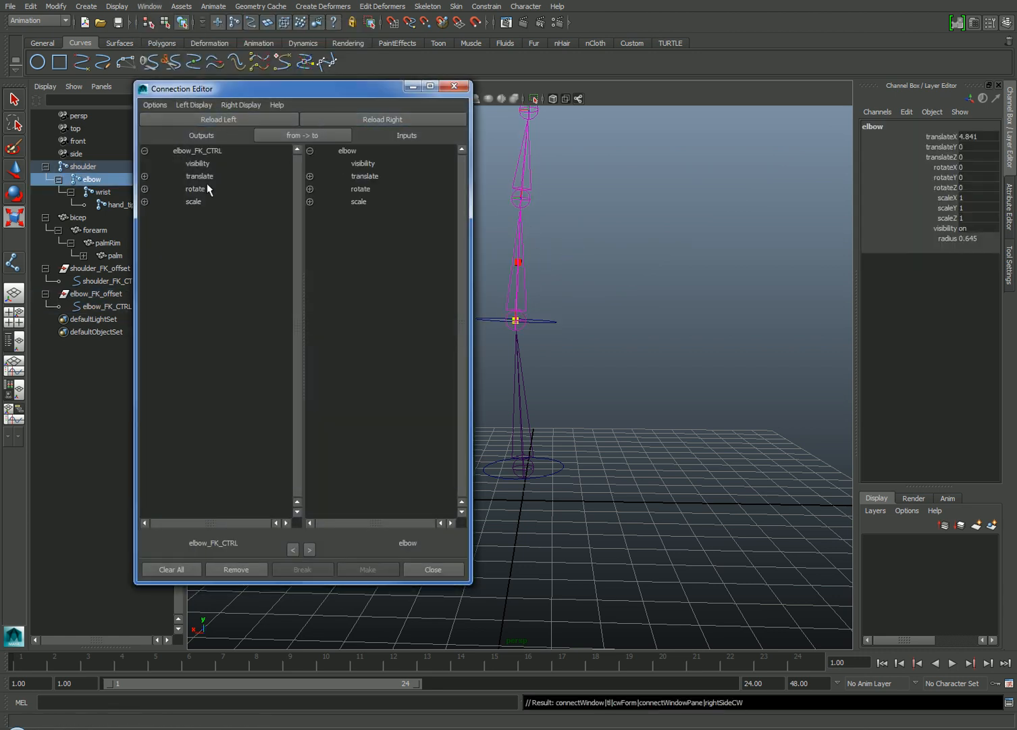
Connect elbow_FK_CTRL's rotateX, rotateY and rotateZ to the matching rotations of the elbow joint, and close the Connection Editor.
click(144, 189)
click(310, 188)
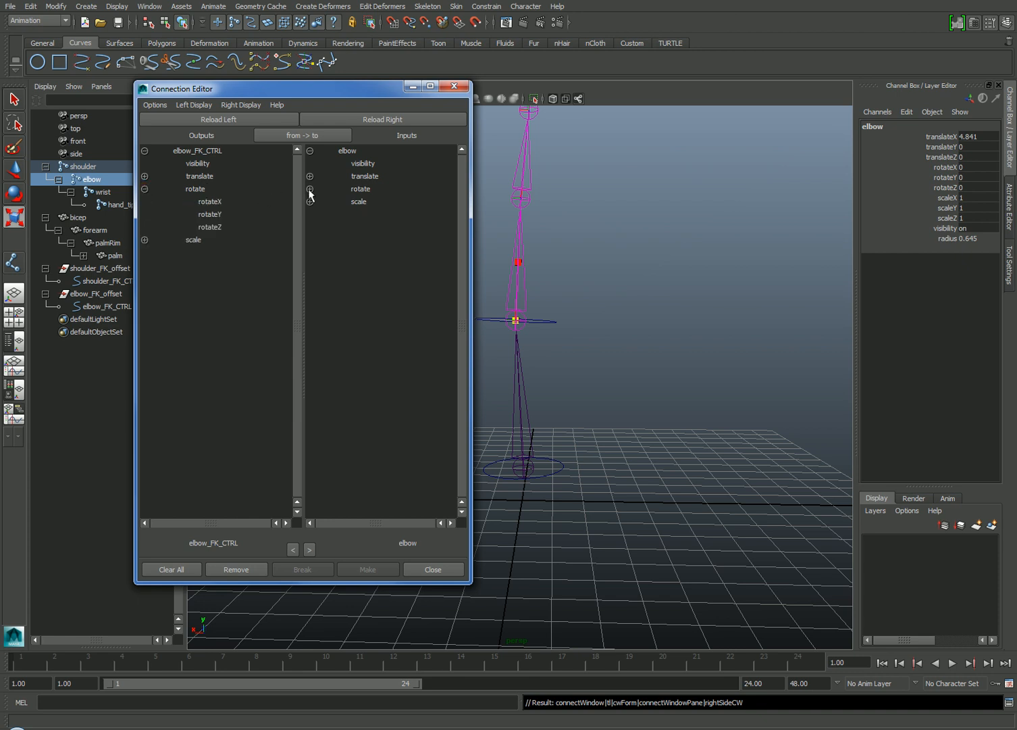
click(216, 201)
click(371, 202)
click(237, 213)
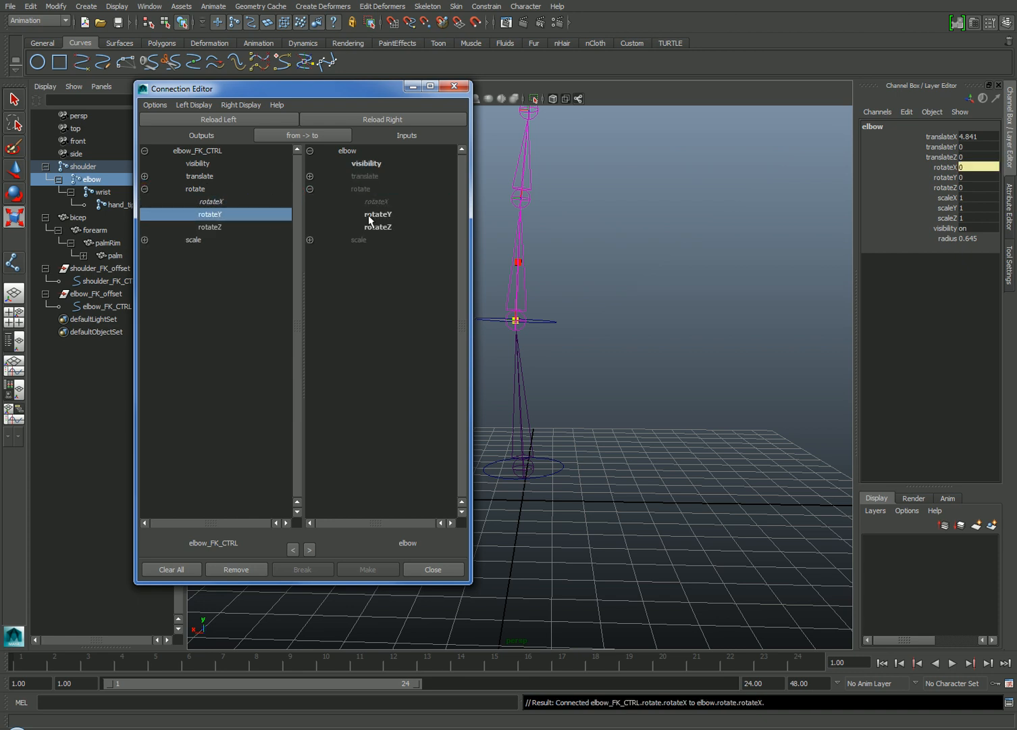
click(375, 215)
click(242, 230)
click(377, 229)
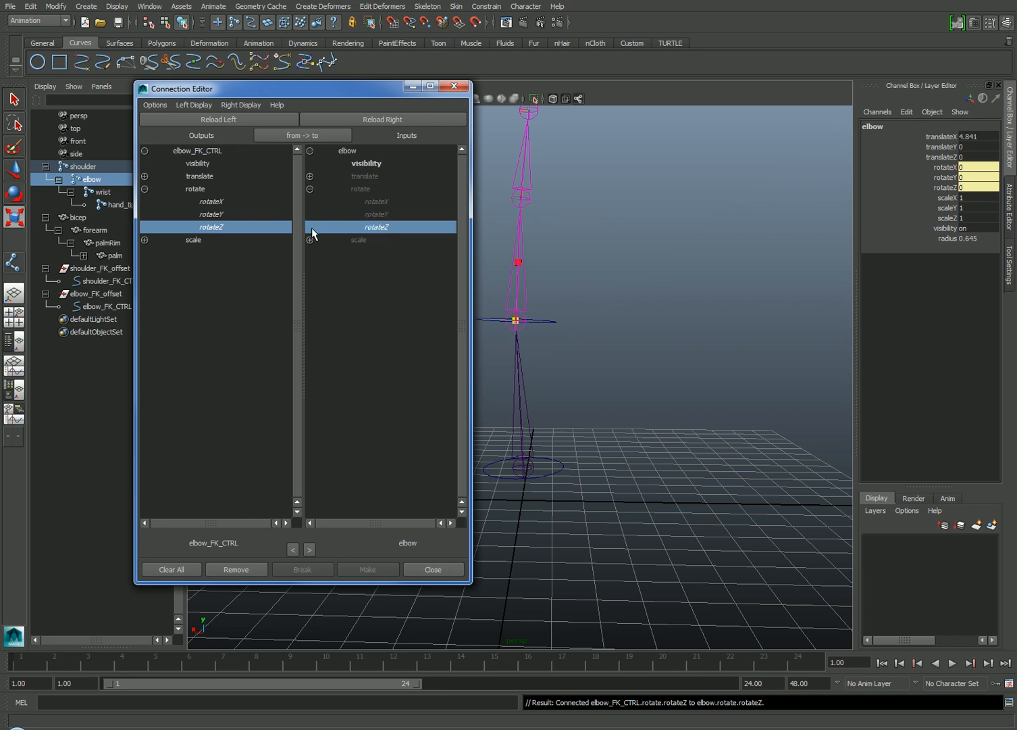
click(454, 86)
Test-rotate elbow_FK_CTRL about 10.35 degrees and shoulder_FK_CTRL about 33.18 degrees in Z, undoing each rotation.
click(552, 275)
mouse_move(552, 275)
mouse_down()
mouse_move(570, 310)
mouse_move(527, 261)
mouse_move(570, 325)
mouse_move(544, 274)
mouse_up()
key(ctrl+z)
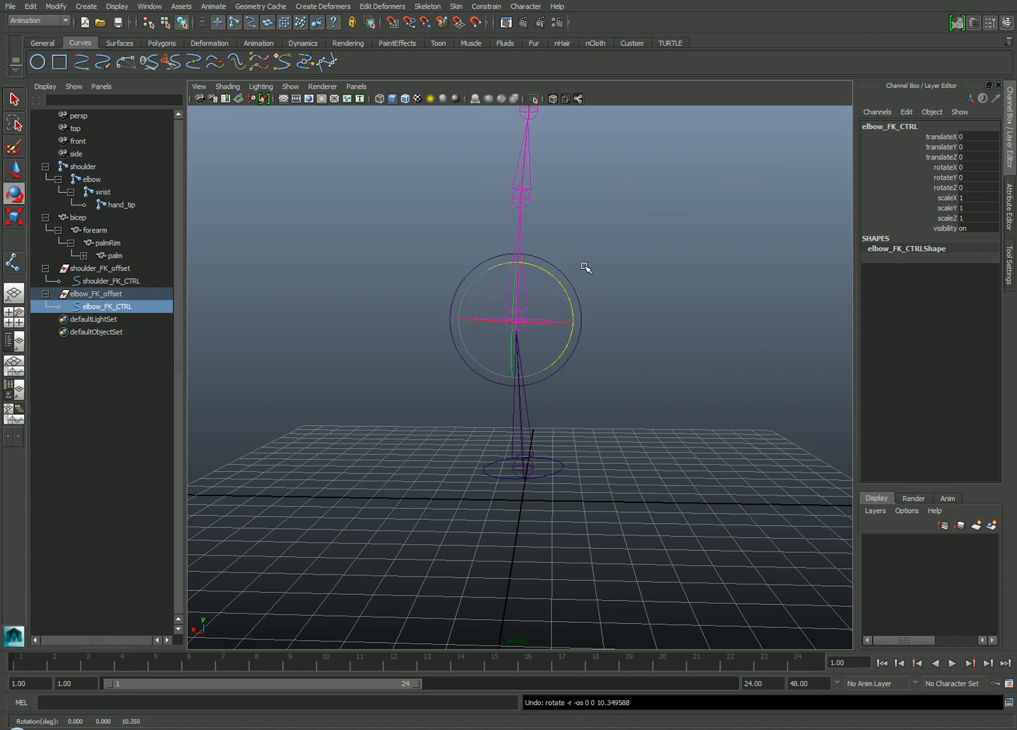
click(558, 422)
drag(559, 422, 581, 450)
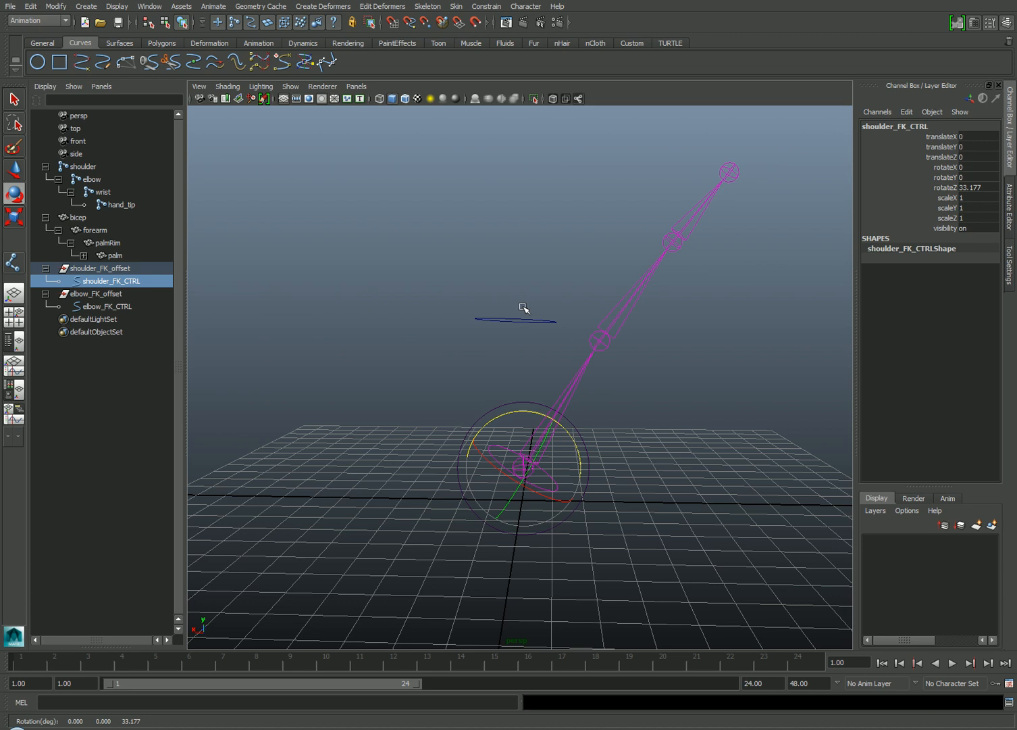
key(ctrl+z)
key(ctrl+z)
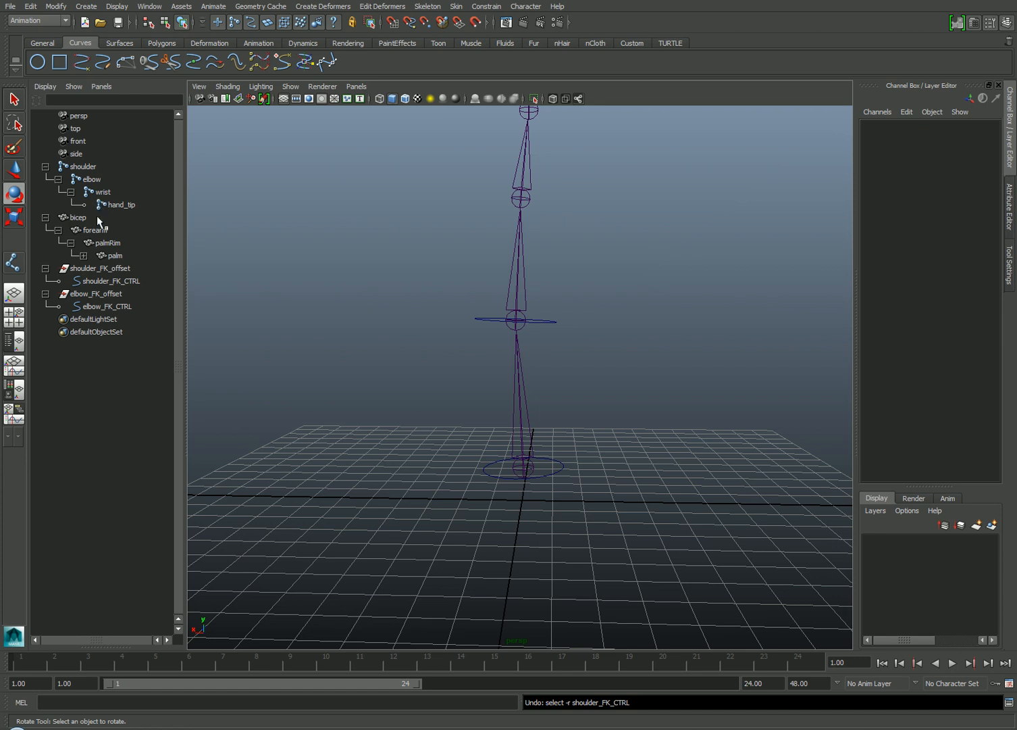
Parent elbow_FK_offset under shoulder_FK_CTRL and expand shoulder_FK_CTRL in the Outliner.
click(98, 294)
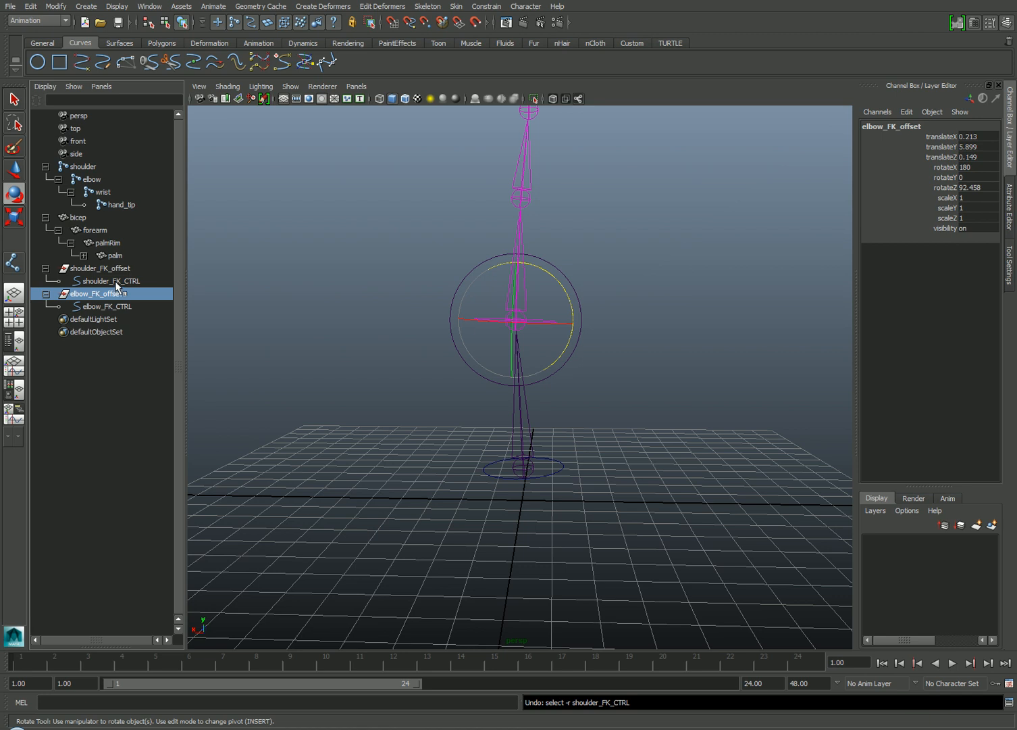
click(115, 281)
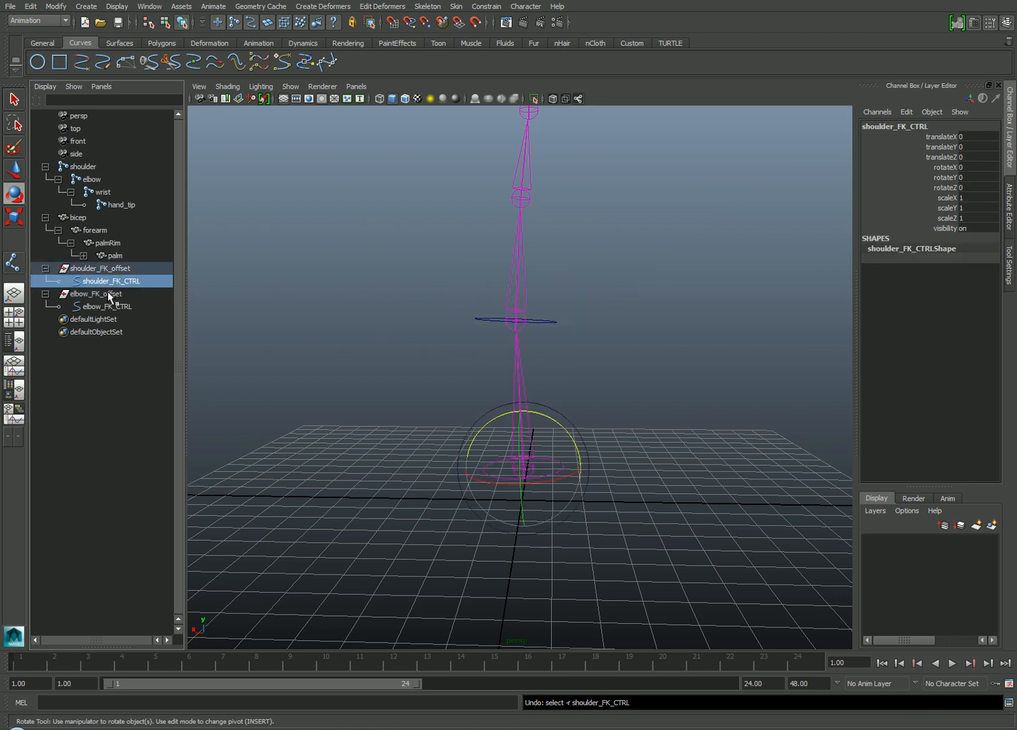
click(111, 295)
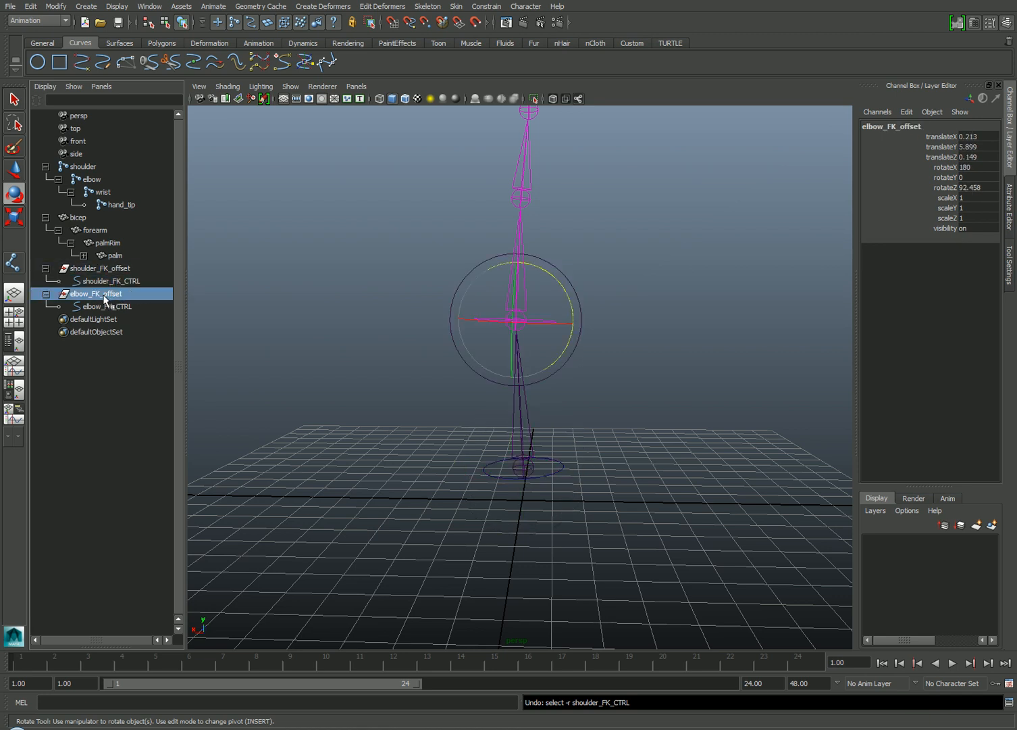
middle_drag(106, 295, 117, 282)
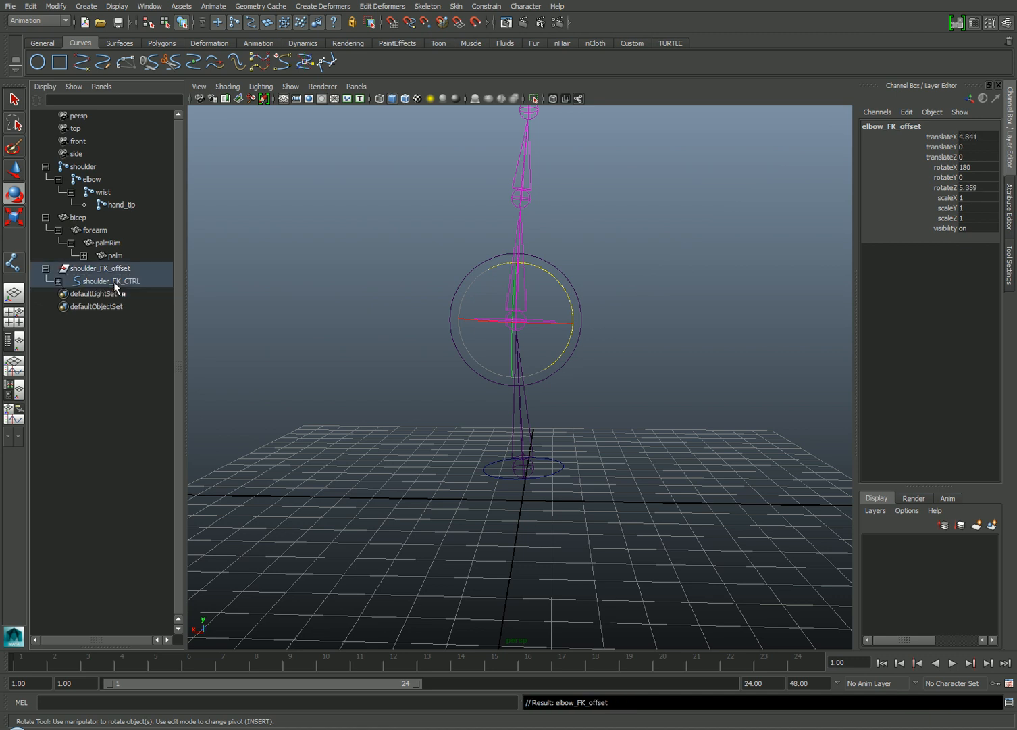
click(59, 280)
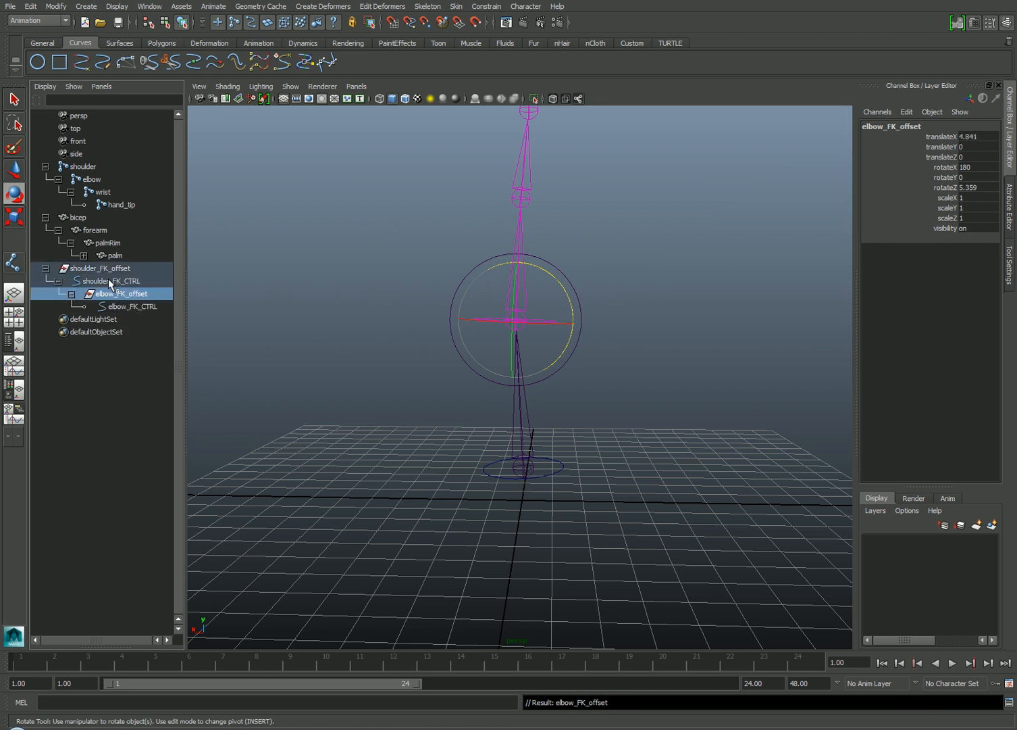
Test the parented controls by rotating shoulder_FK_CTRL and turning elbow_FK_CTRL about 6.16 degrees in Z, and undo the rotations.
click(561, 443)
click(566, 468)
drag(575, 449, 527, 402)
click(134, 298)
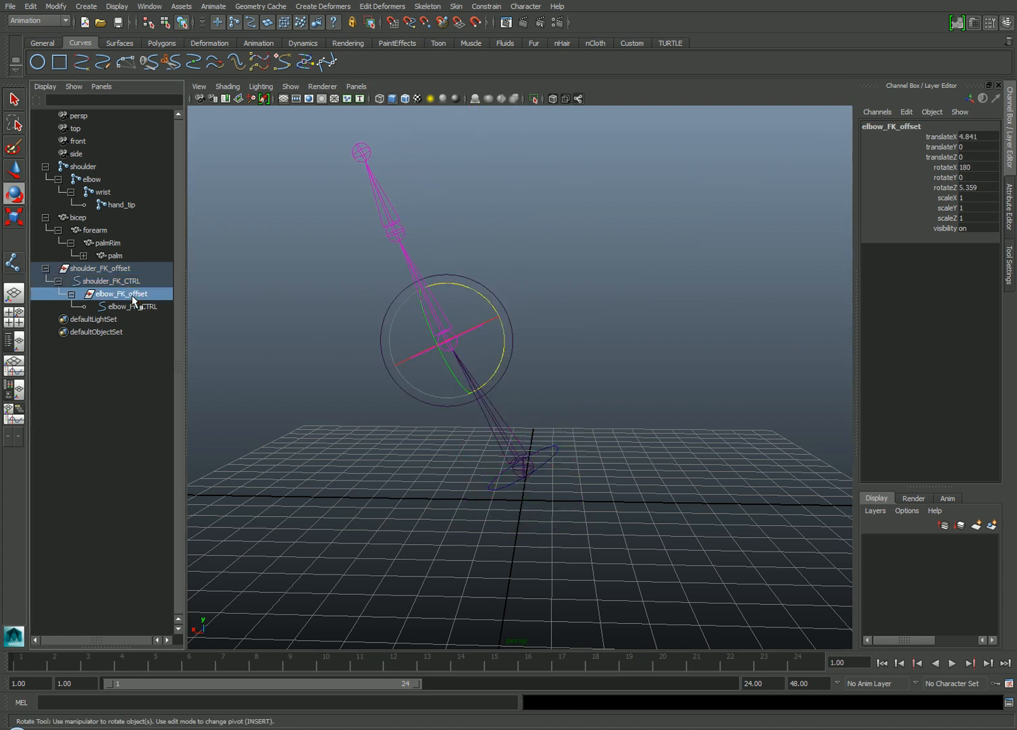
click(391, 325)
click(493, 304)
drag(494, 304, 484, 304)
key(ctrl+z)
key(ctrl+z)
key(ctrl+z)
key(ctrl+z)
key(ctrl+z)
key(ctrl+z)
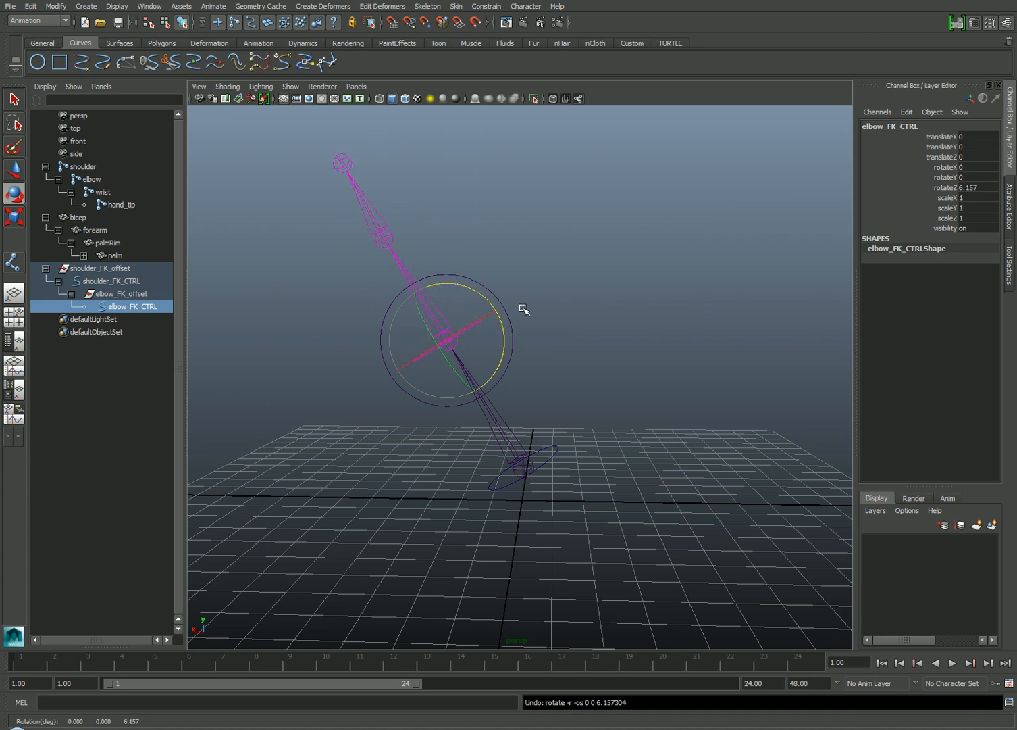
click(601, 328)
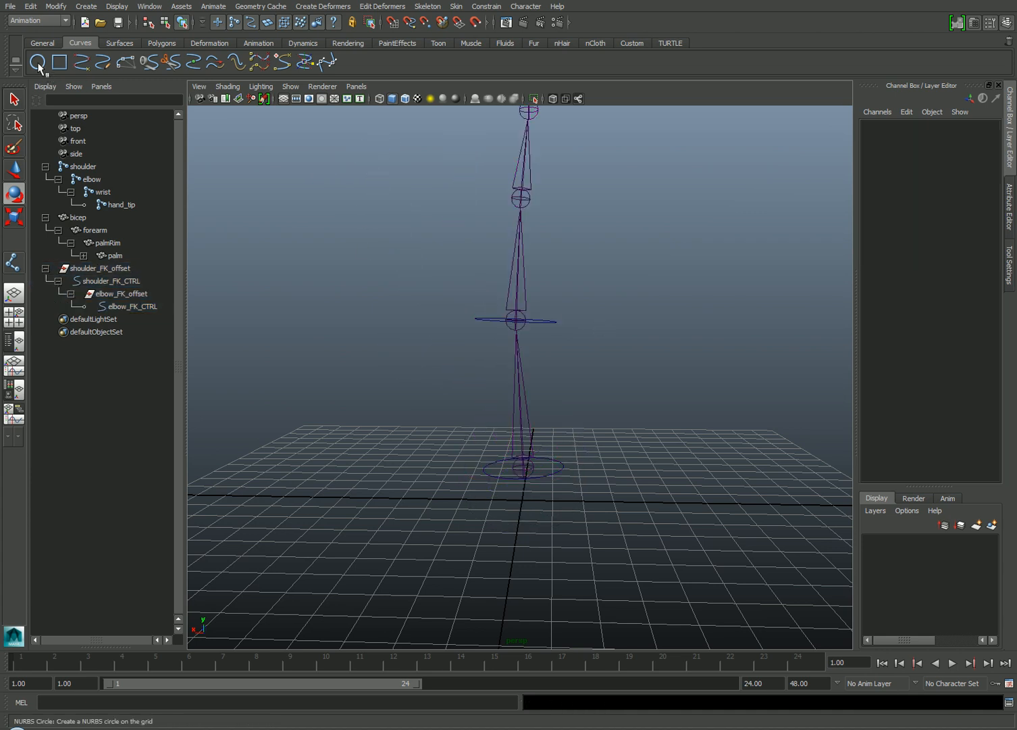
Create a NURBS circle and name it wrist_FK_CTRL.
click(38, 62)
click(882, 127)
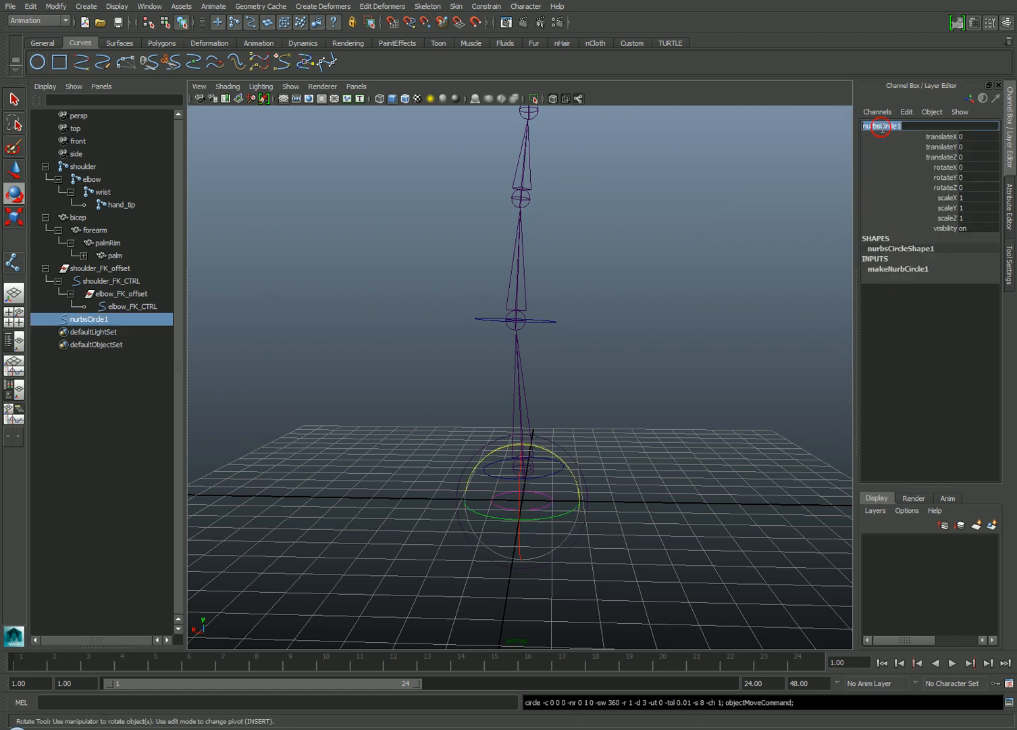
text(wrist_FK_CTRL)
key(Return)
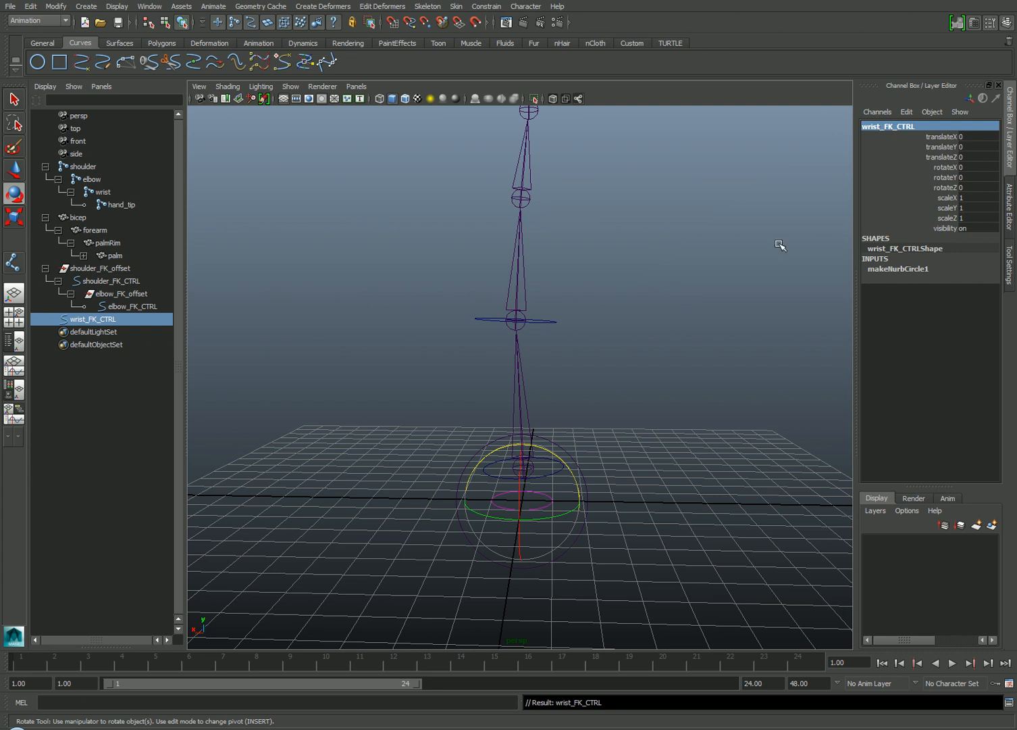
Group wrist_FK_CTRL, name the group wrist_FK_offset, and expand it in the Outliner.
key(ctrl+g)
click(882, 127)
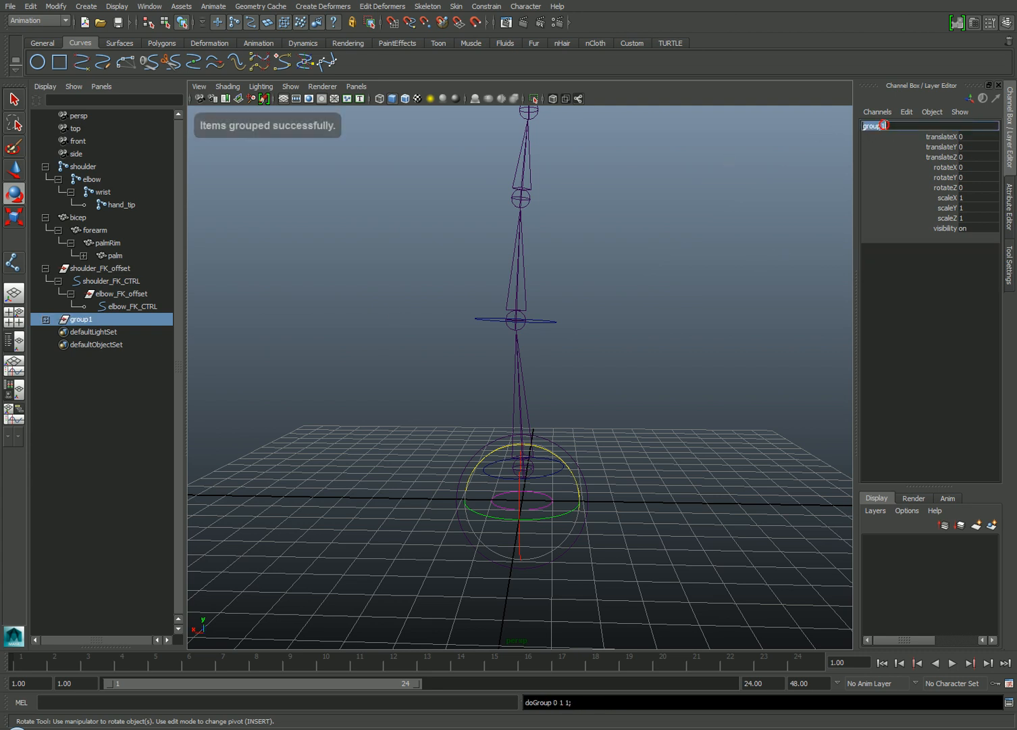
text(wrist_FK_off)
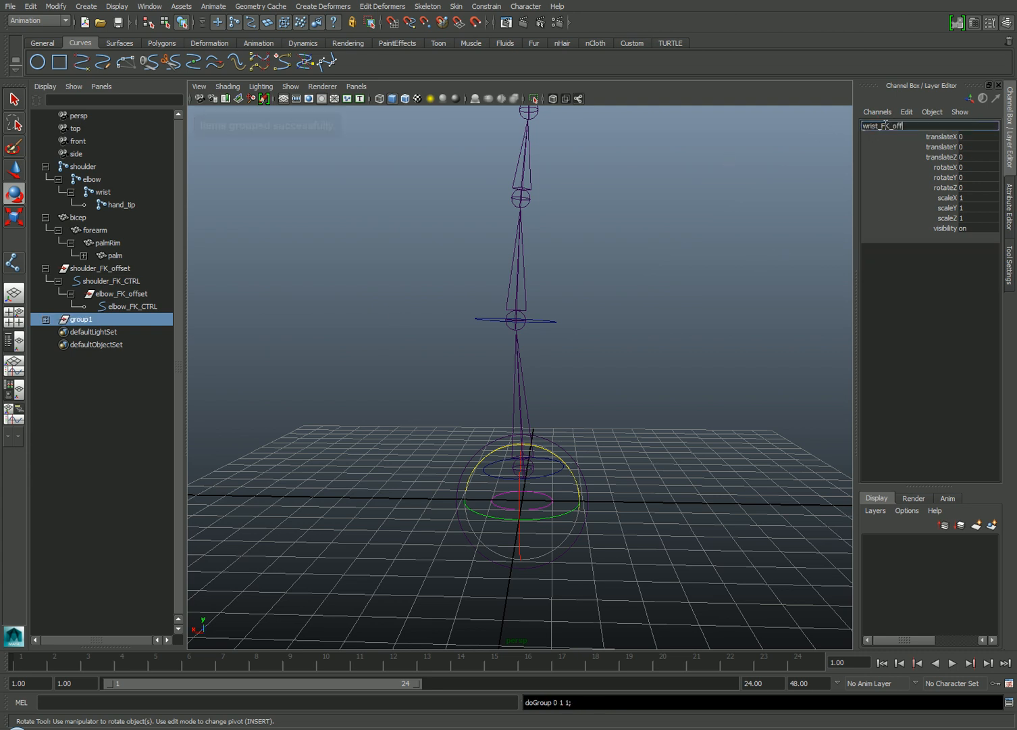
text(set)
key(Return)
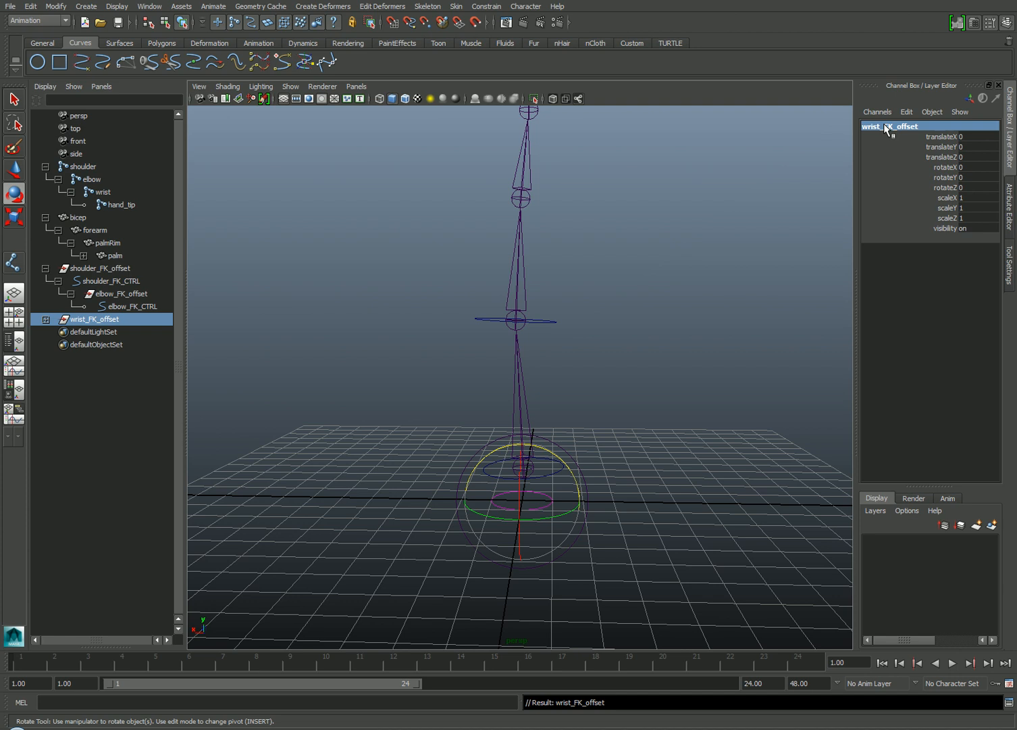
click(45, 320)
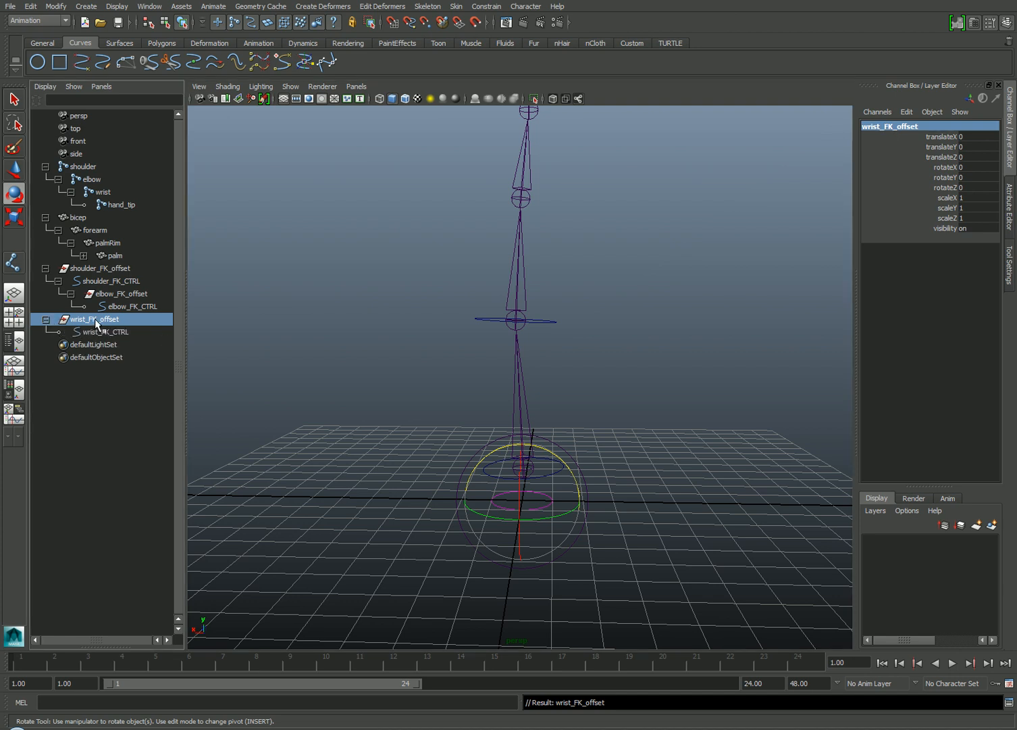
Align wrist_FK_offset to the wrist joint by parenting it under wrist, zeroing its translate and rotate values, and moving it back to the top level.
drag(95, 327, 102, 196)
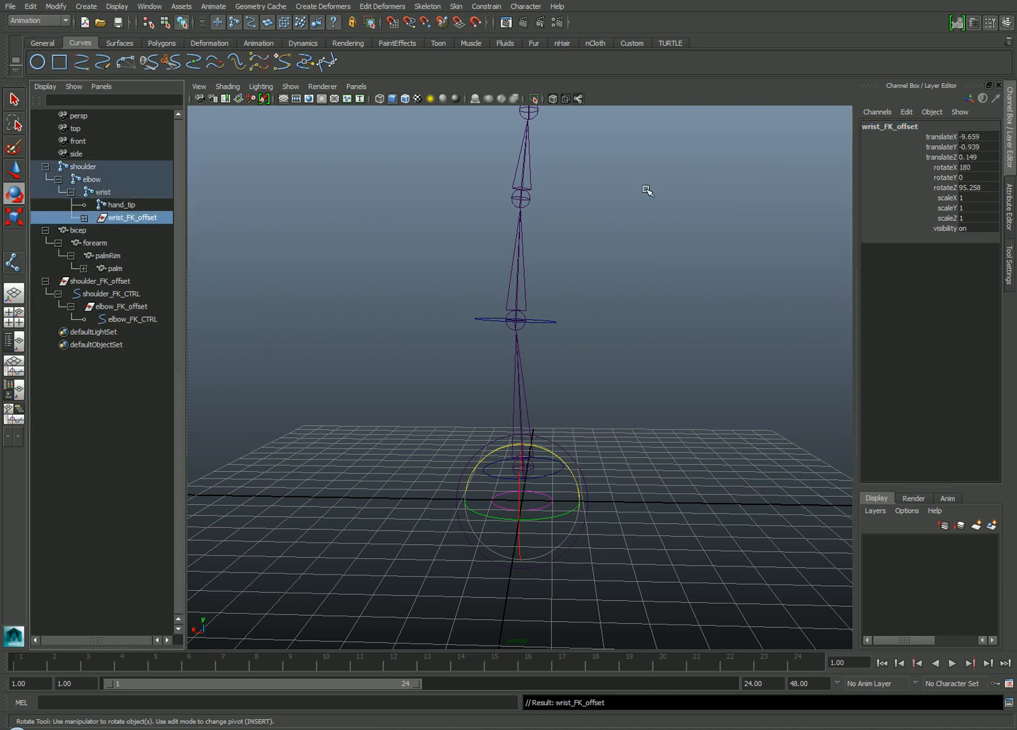
drag(979, 136, 981, 187)
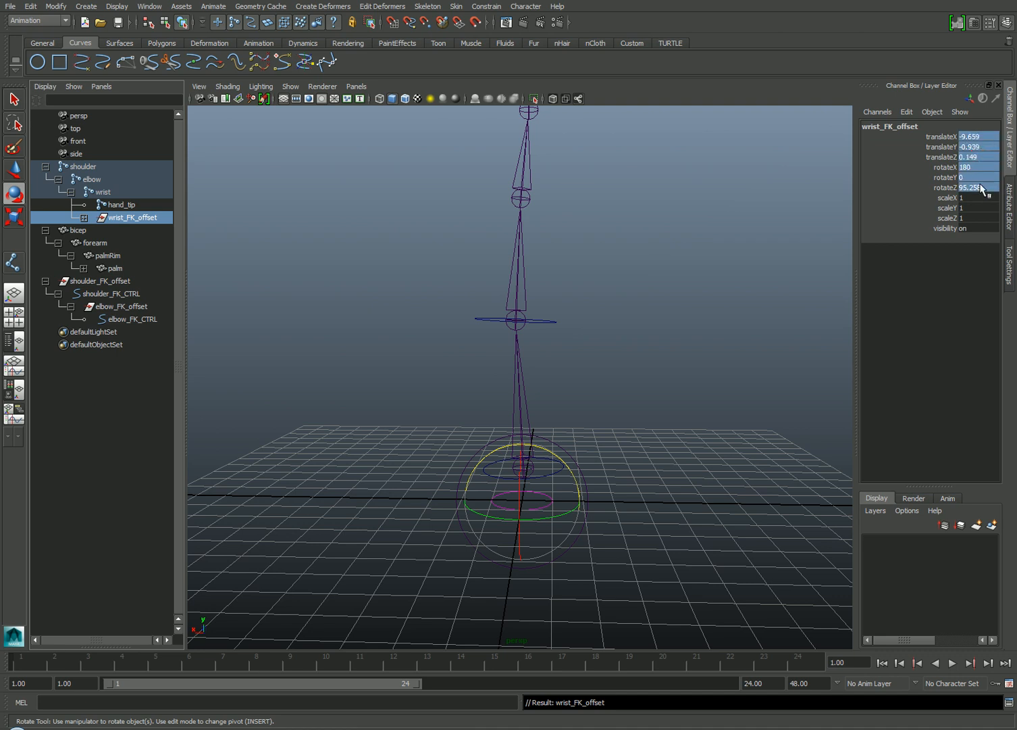
text(0)
key(Return)
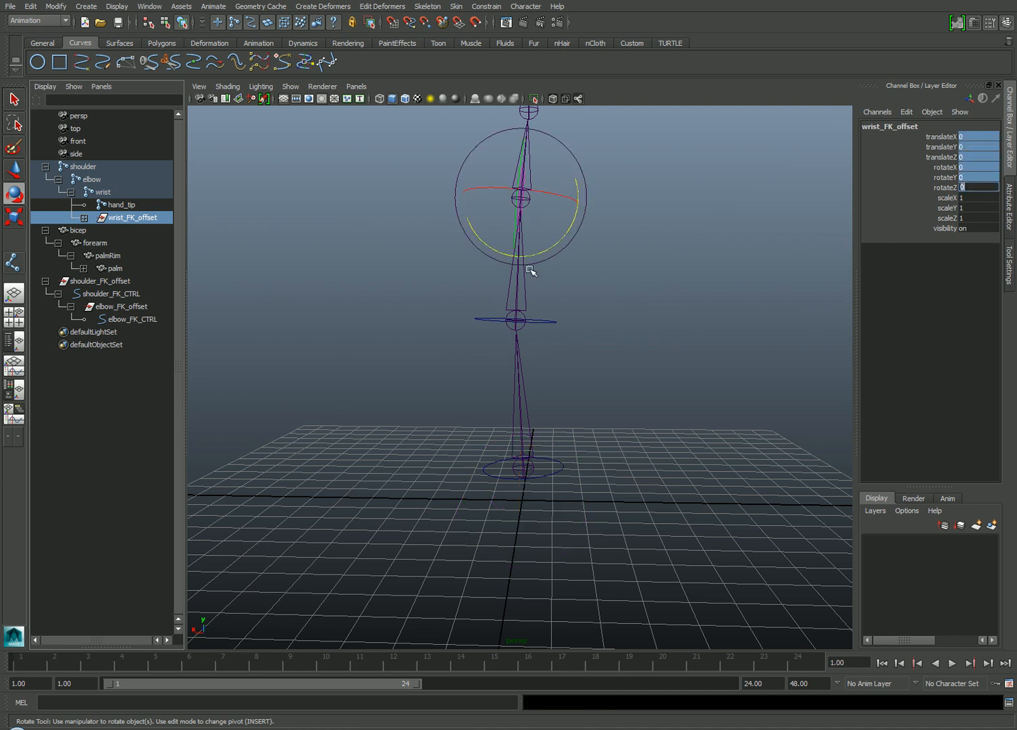
click(84, 217)
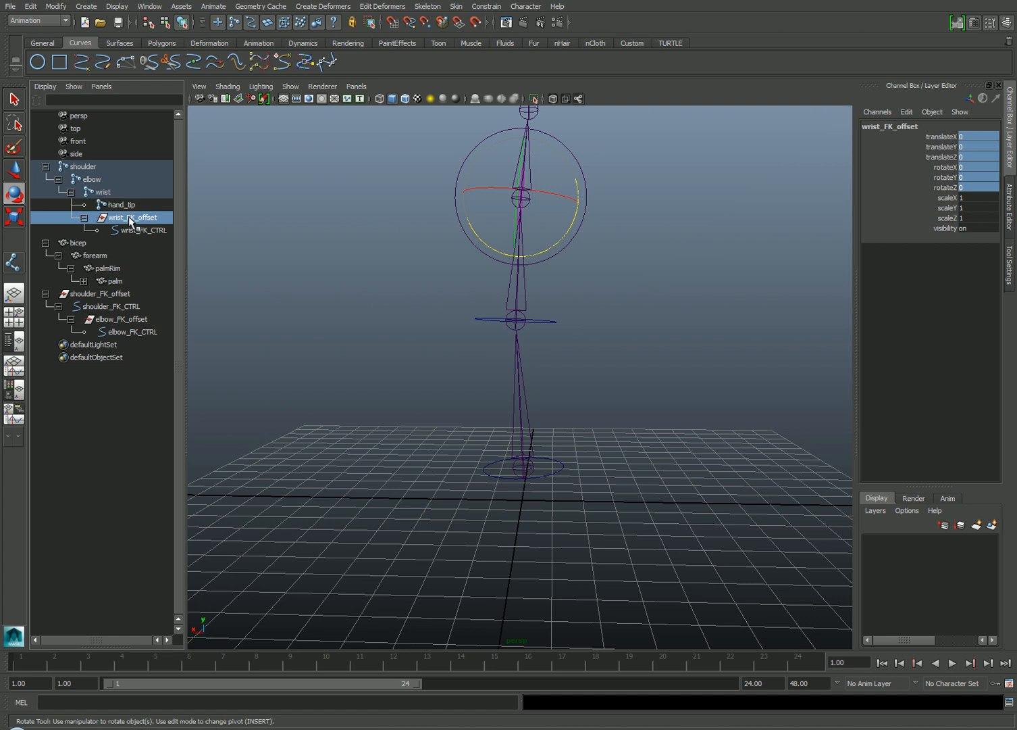
middle_drag(129, 217, 119, 391)
click(629, 373)
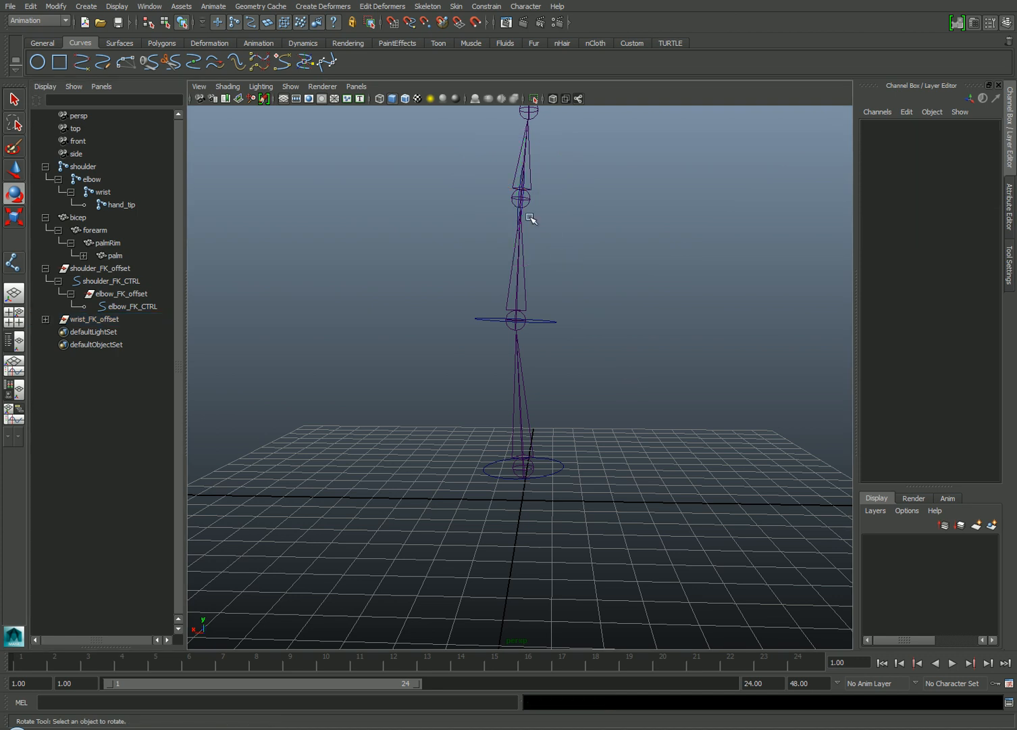
Rotate wrist_FK_CTRL 90 degrees in Z and scale it uniformly to about 1.216 so it encircles the wrist joint.
click(45, 318)
click(107, 332)
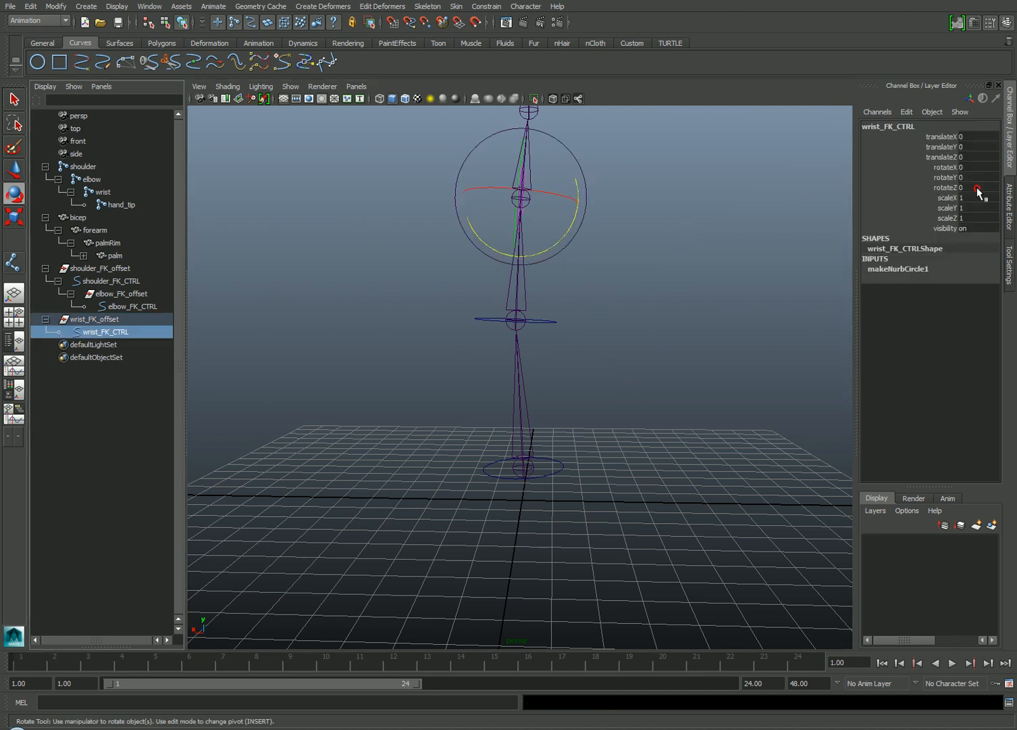
click(568, 204)
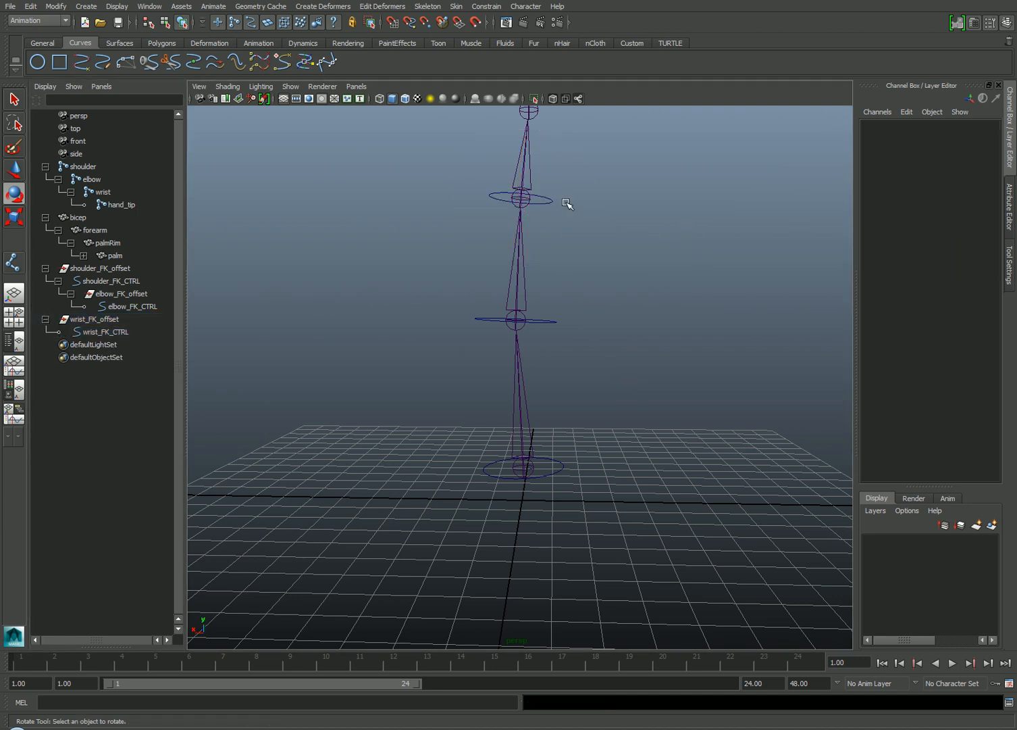
key(ctrl+z)
Freeze the transformations of wrist_FK_CTRL and delete its construction history.
click(56, 6)
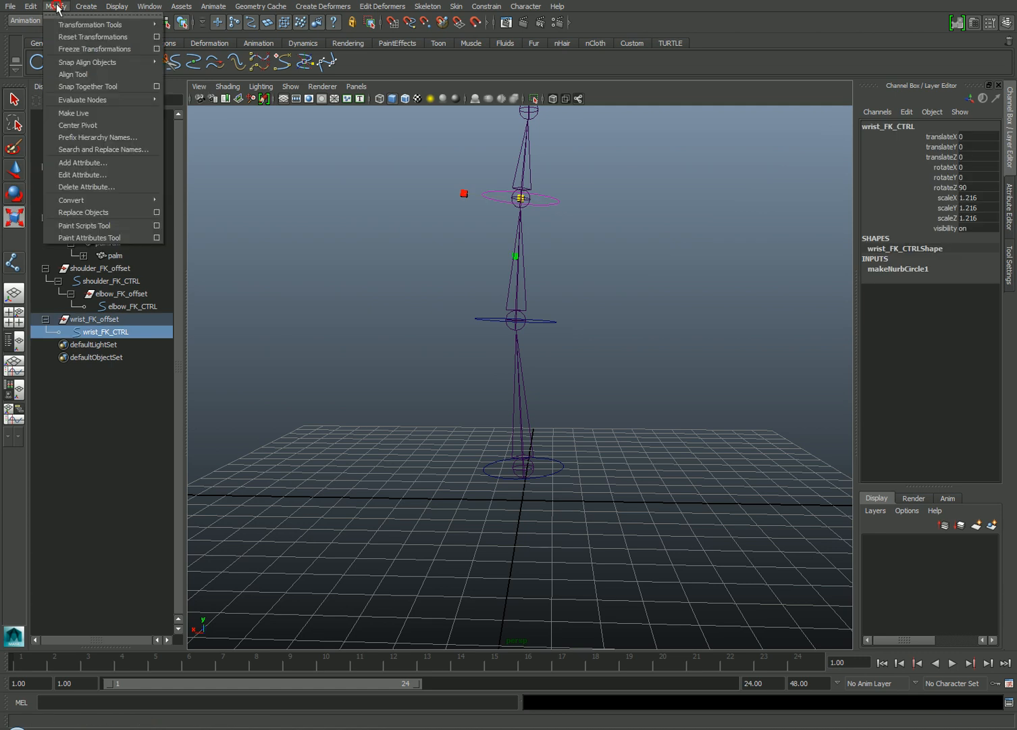
click(80, 49)
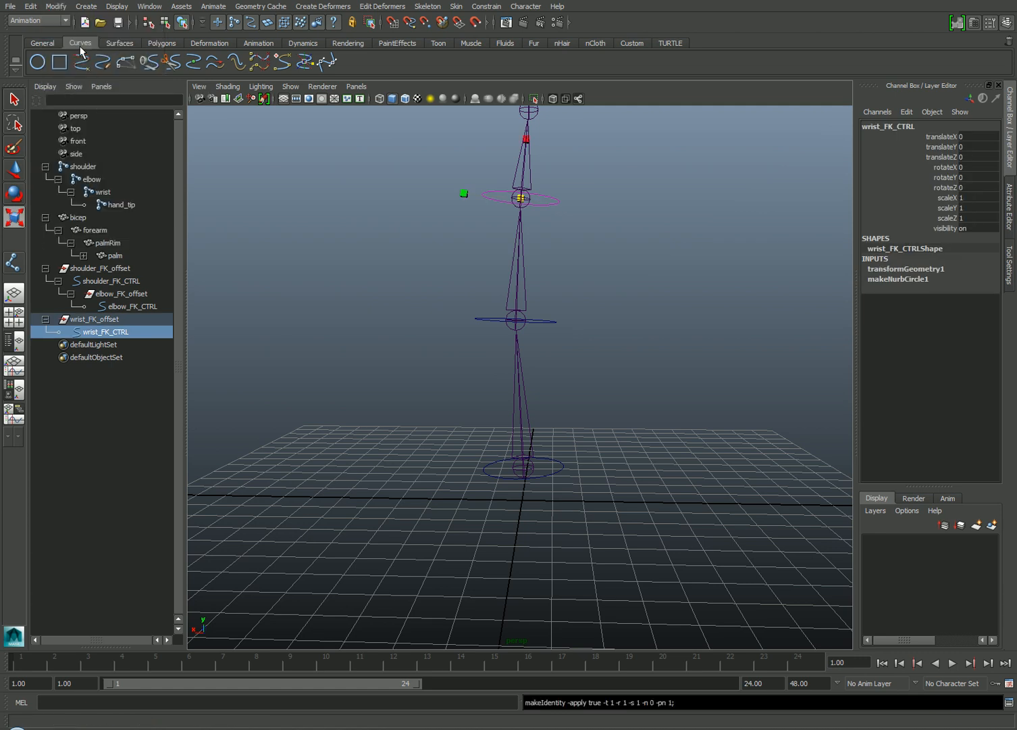
click(31, 6)
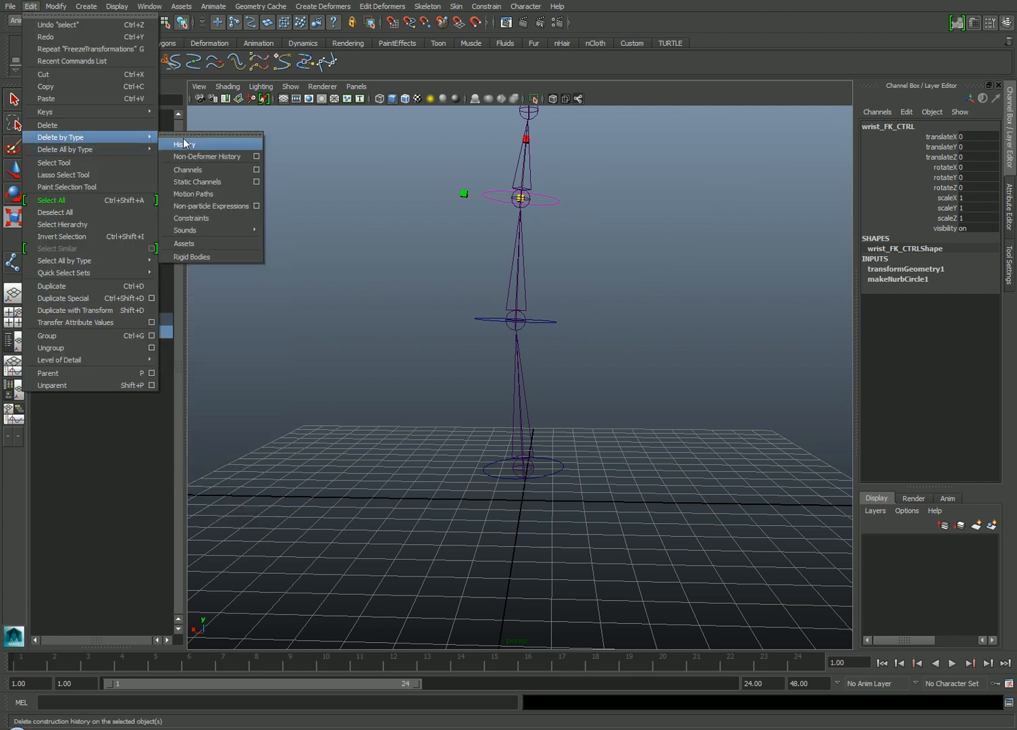
click(186, 144)
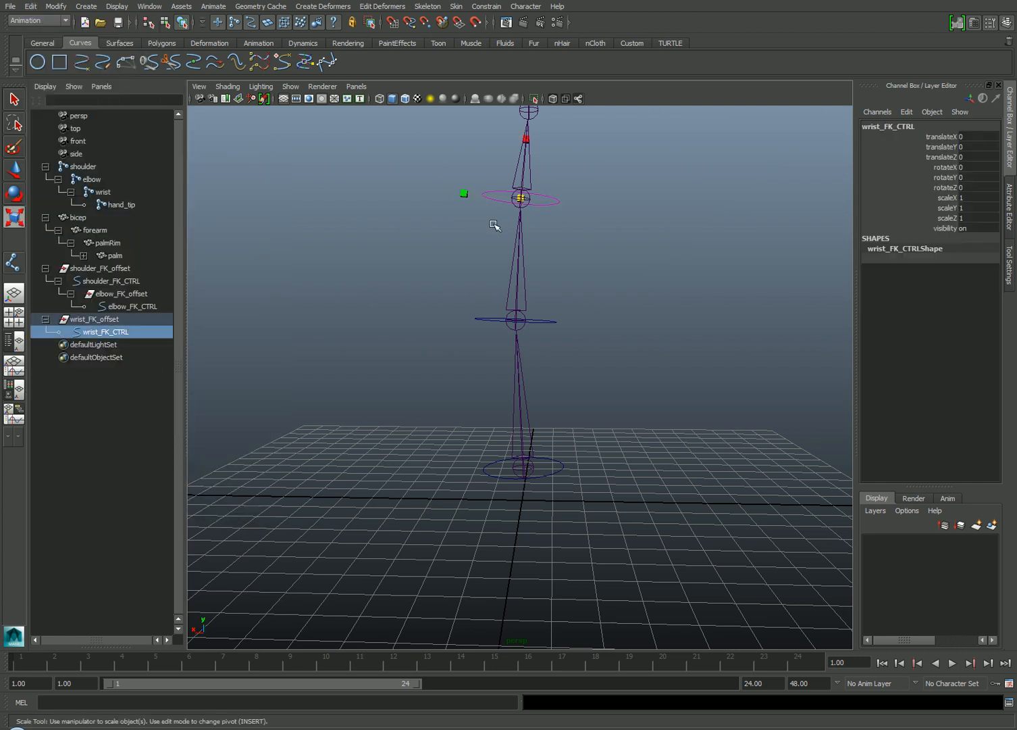
Load wrist_FK_CTRL as the output object and the wrist joint as the input object in the Connection Editor.
click(531, 174)
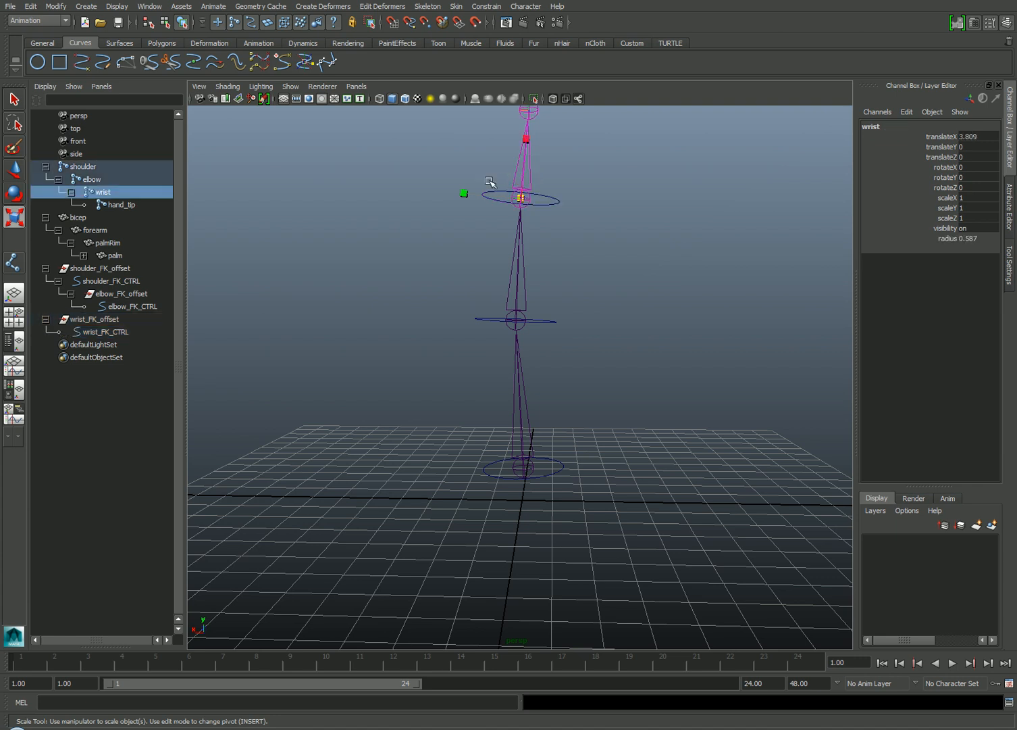
click(493, 202)
click(149, 6)
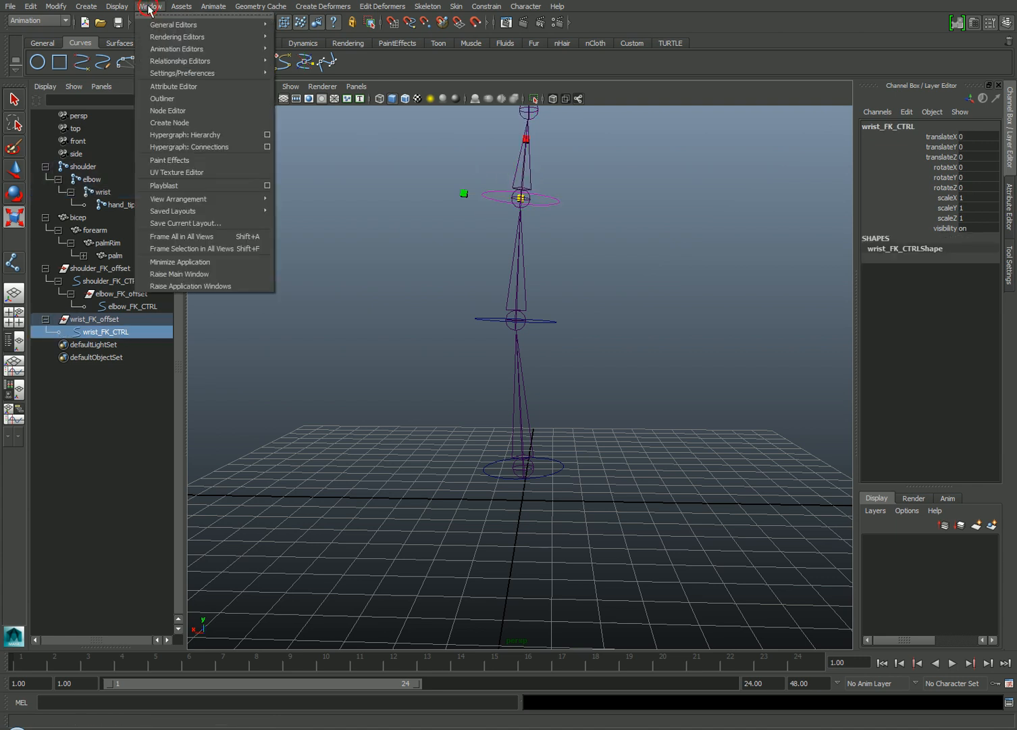
mouse_move(264, 24)
click(316, 56)
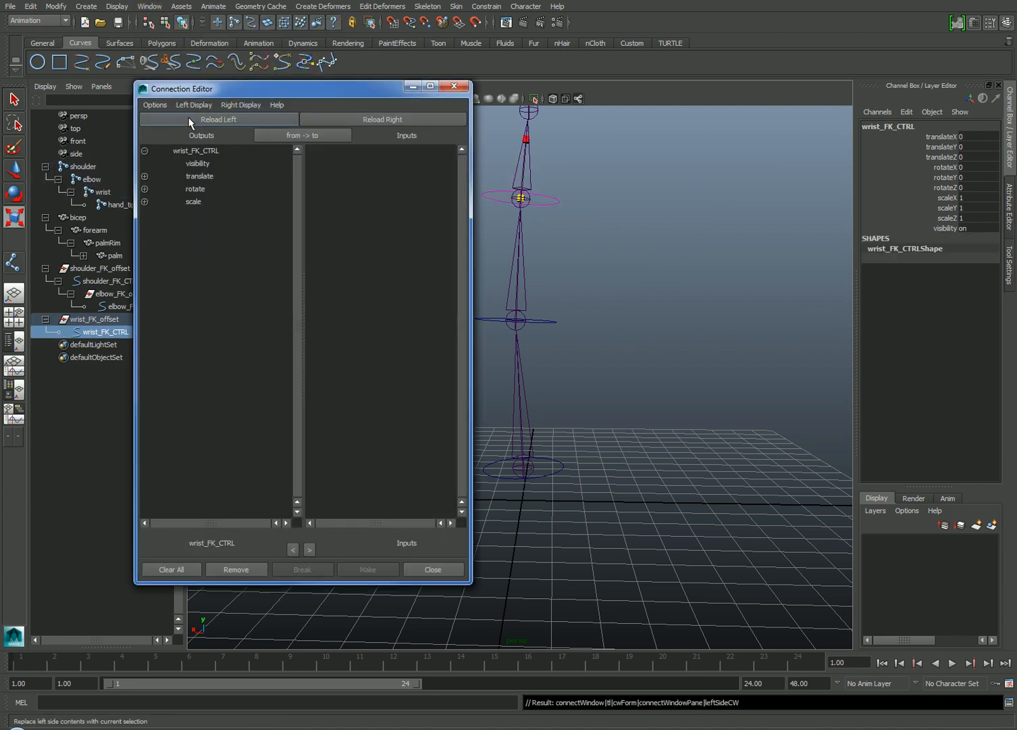
click(582, 192)
click(529, 167)
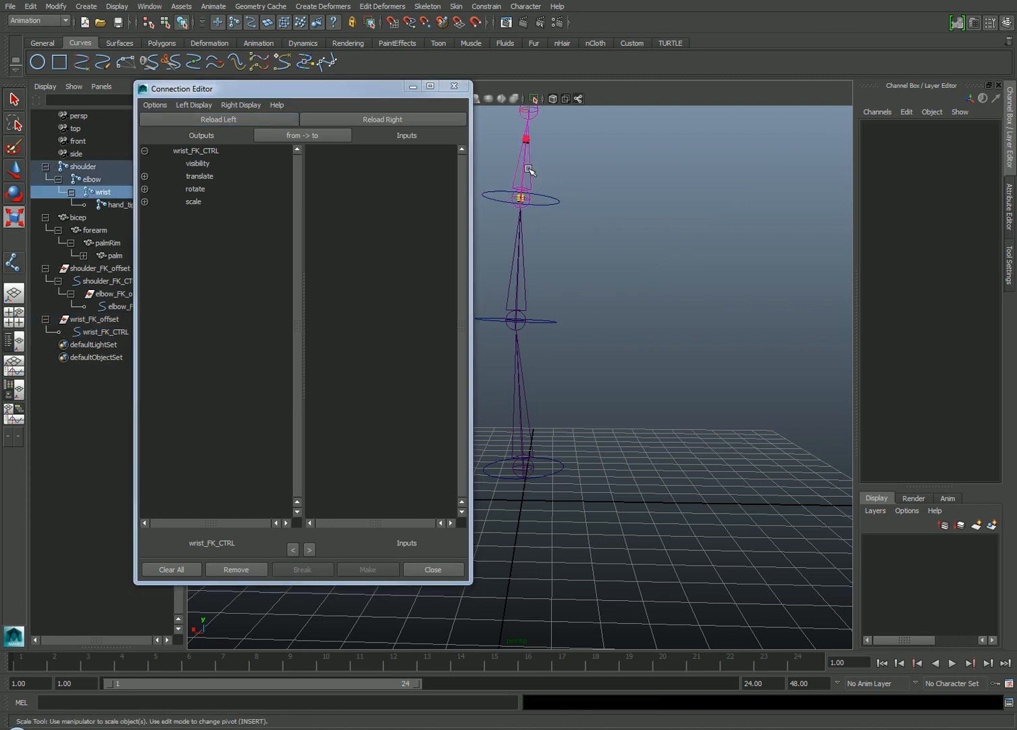
click(403, 122)
Connect rotateX, rotateY and rotateZ of wrist_FK_CTRL to the matching rotations of the wrist joint and close the Connection Editor.
click(145, 188)
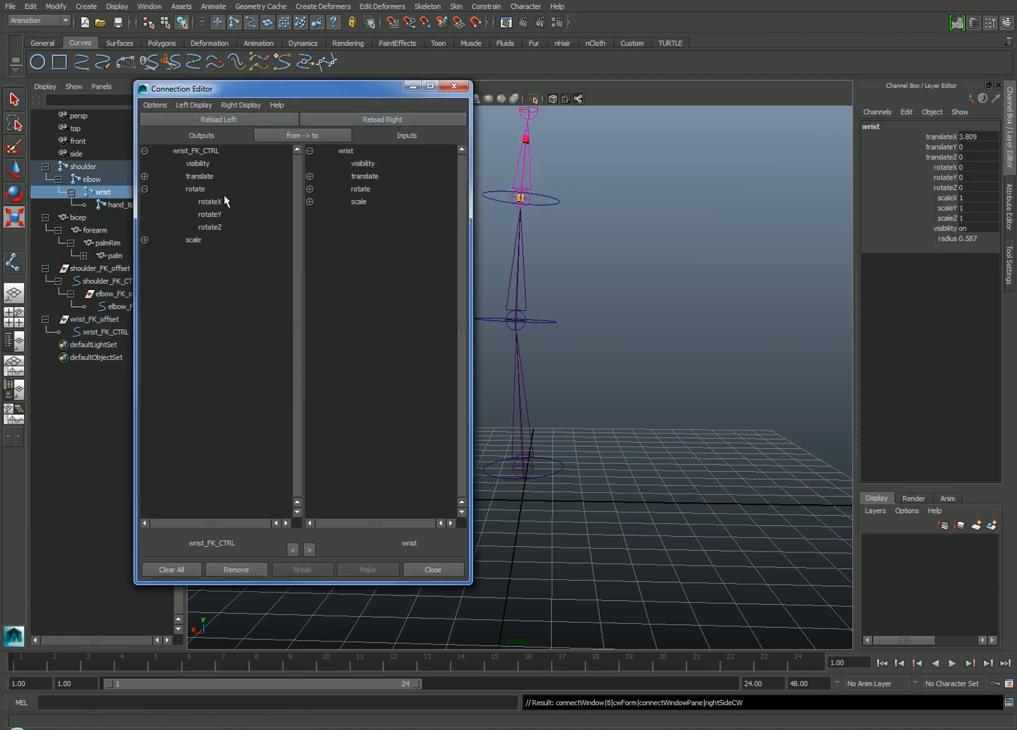
click(310, 189)
click(231, 202)
click(377, 202)
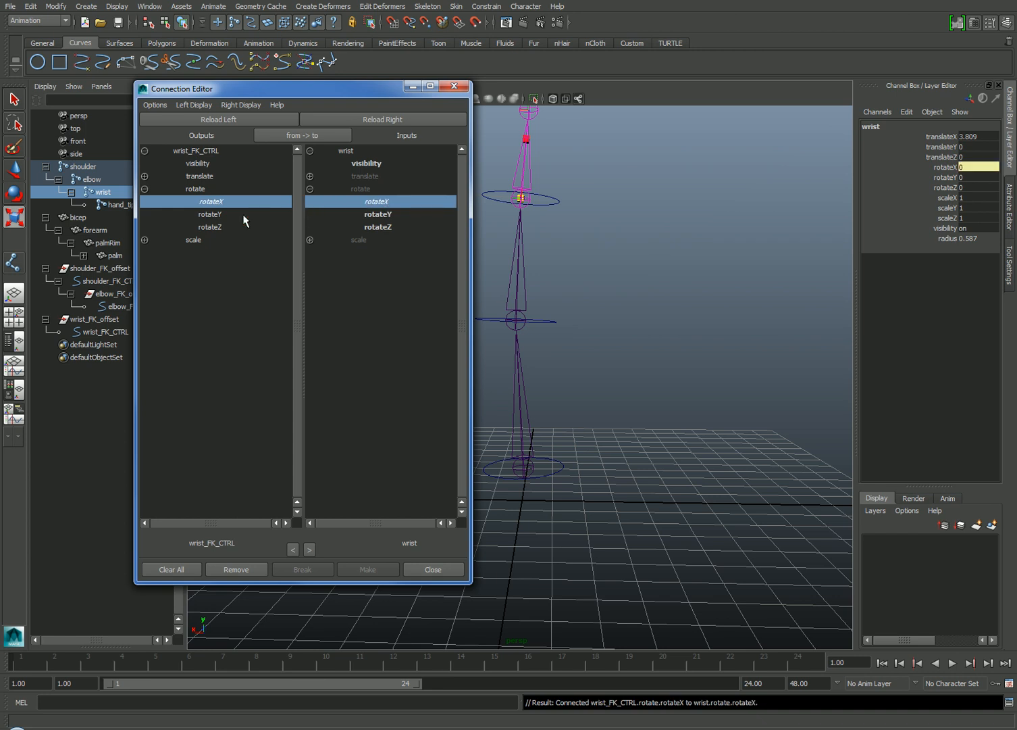
click(245, 214)
click(378, 214)
click(256, 227)
click(364, 227)
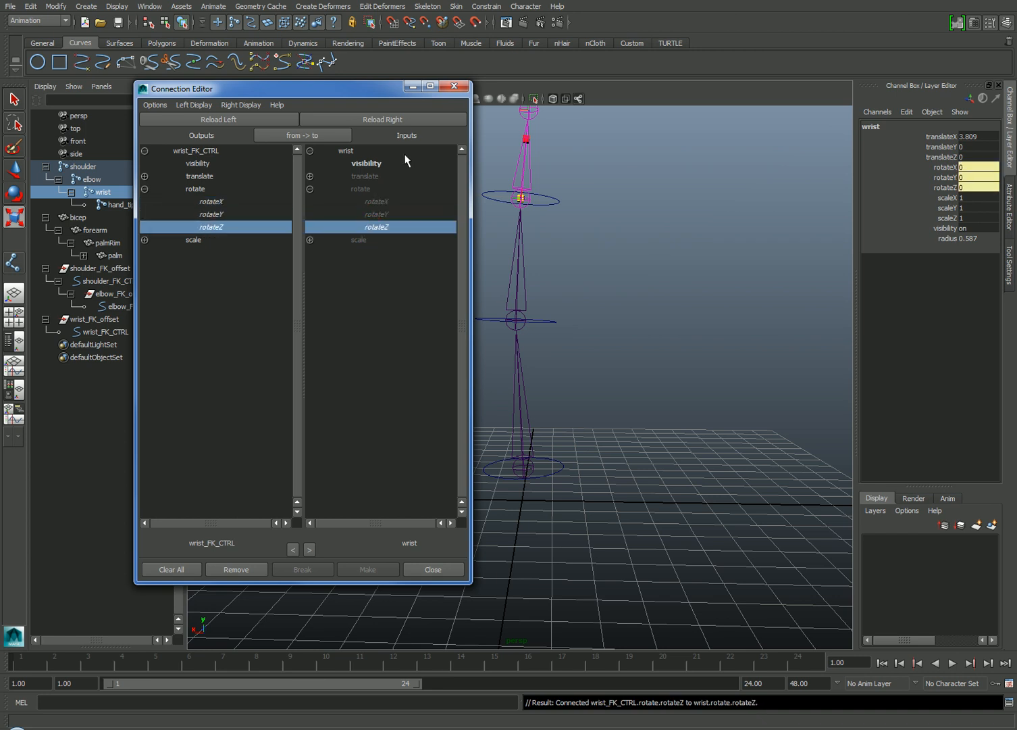
click(463, 90)
Test the wrist connection by rotating wrist_FK_CTRL slightly and undo the rotation.
click(559, 196)
key(e)
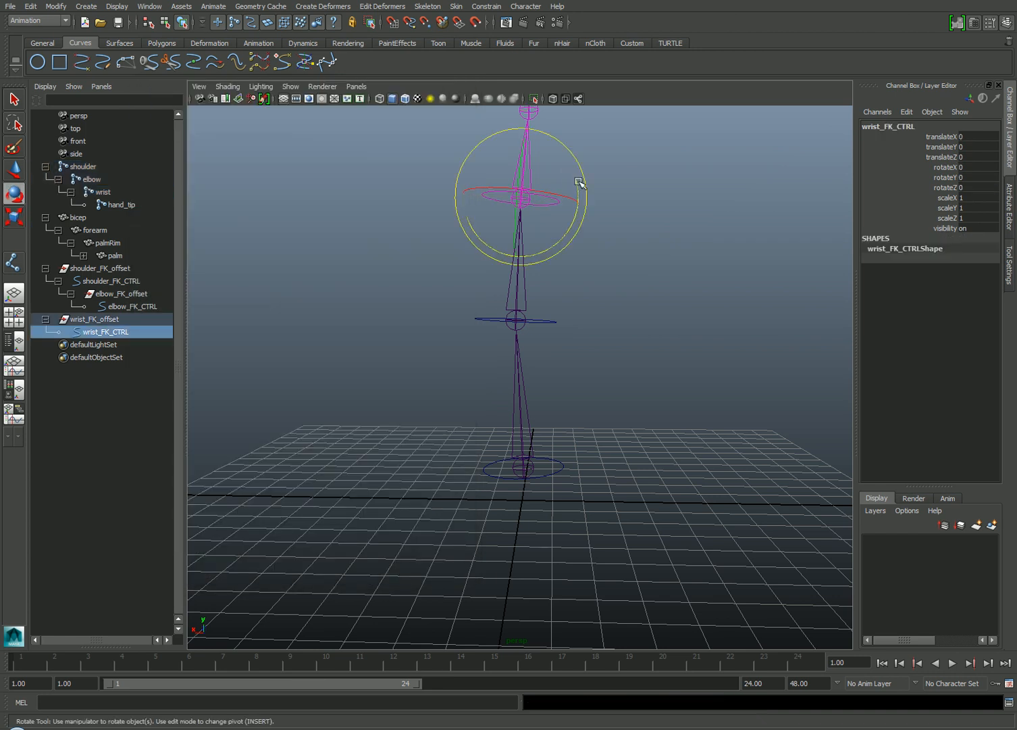
drag(584, 187, 573, 204)
key(ctrl+z)
Parent wrist_FK_offset under elbow_FK_CTRL and show the complete control hierarchy in a wider Outliner.
click(153, 329)
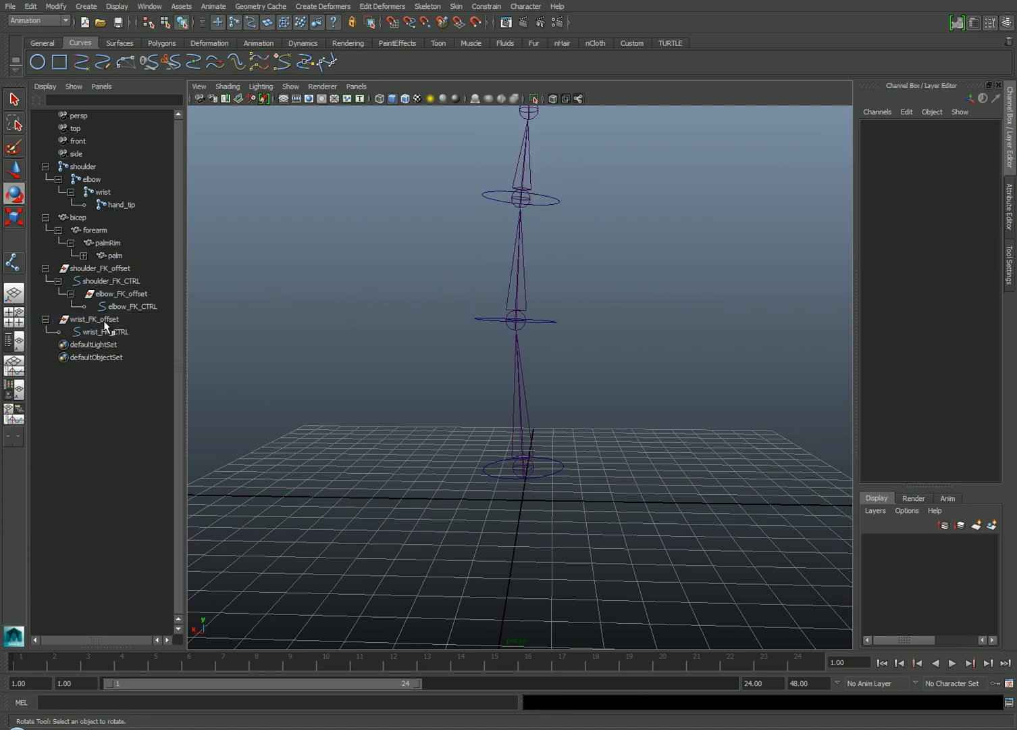
click(106, 321)
mouse_move(115, 320)
middle_down()
mouse_move(101, 325)
mouse_move(128, 306)
middle_up()
click(83, 306)
click(97, 318)
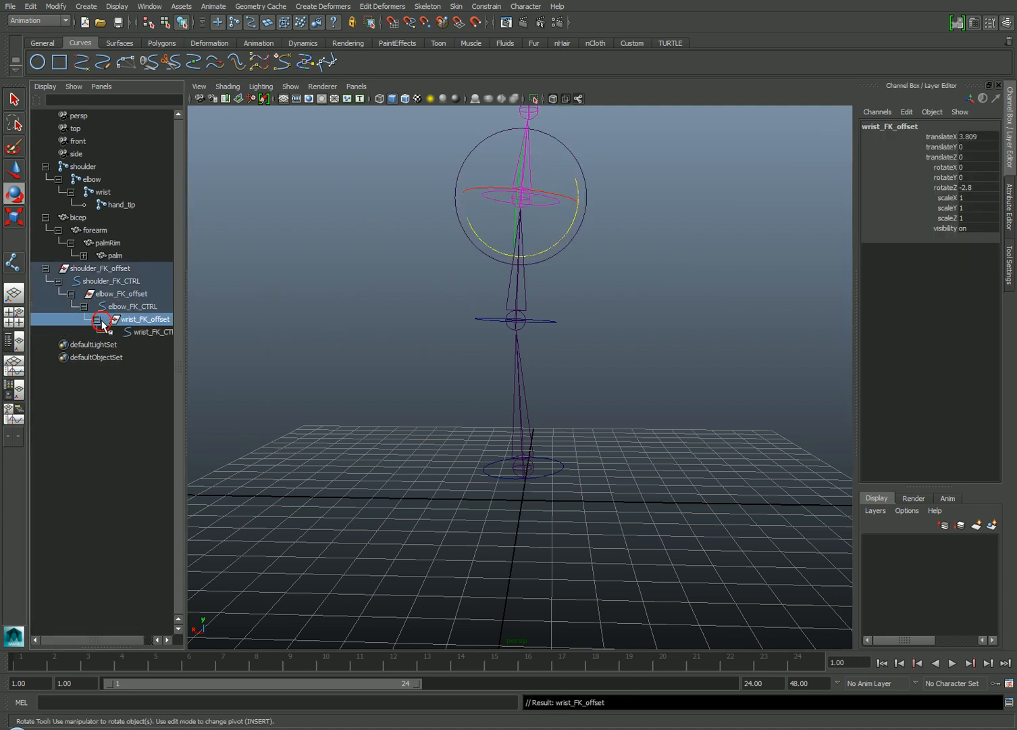
drag(183, 336, 227, 336)
click(390, 316)
alt+drag(390, 315, 380, 394)
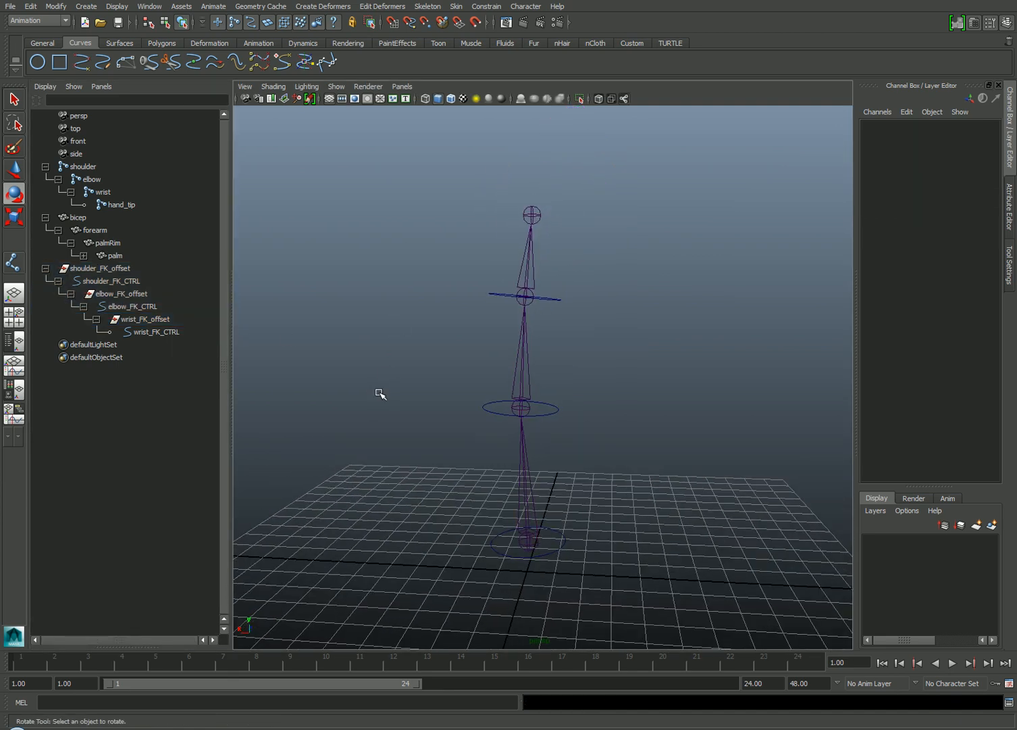